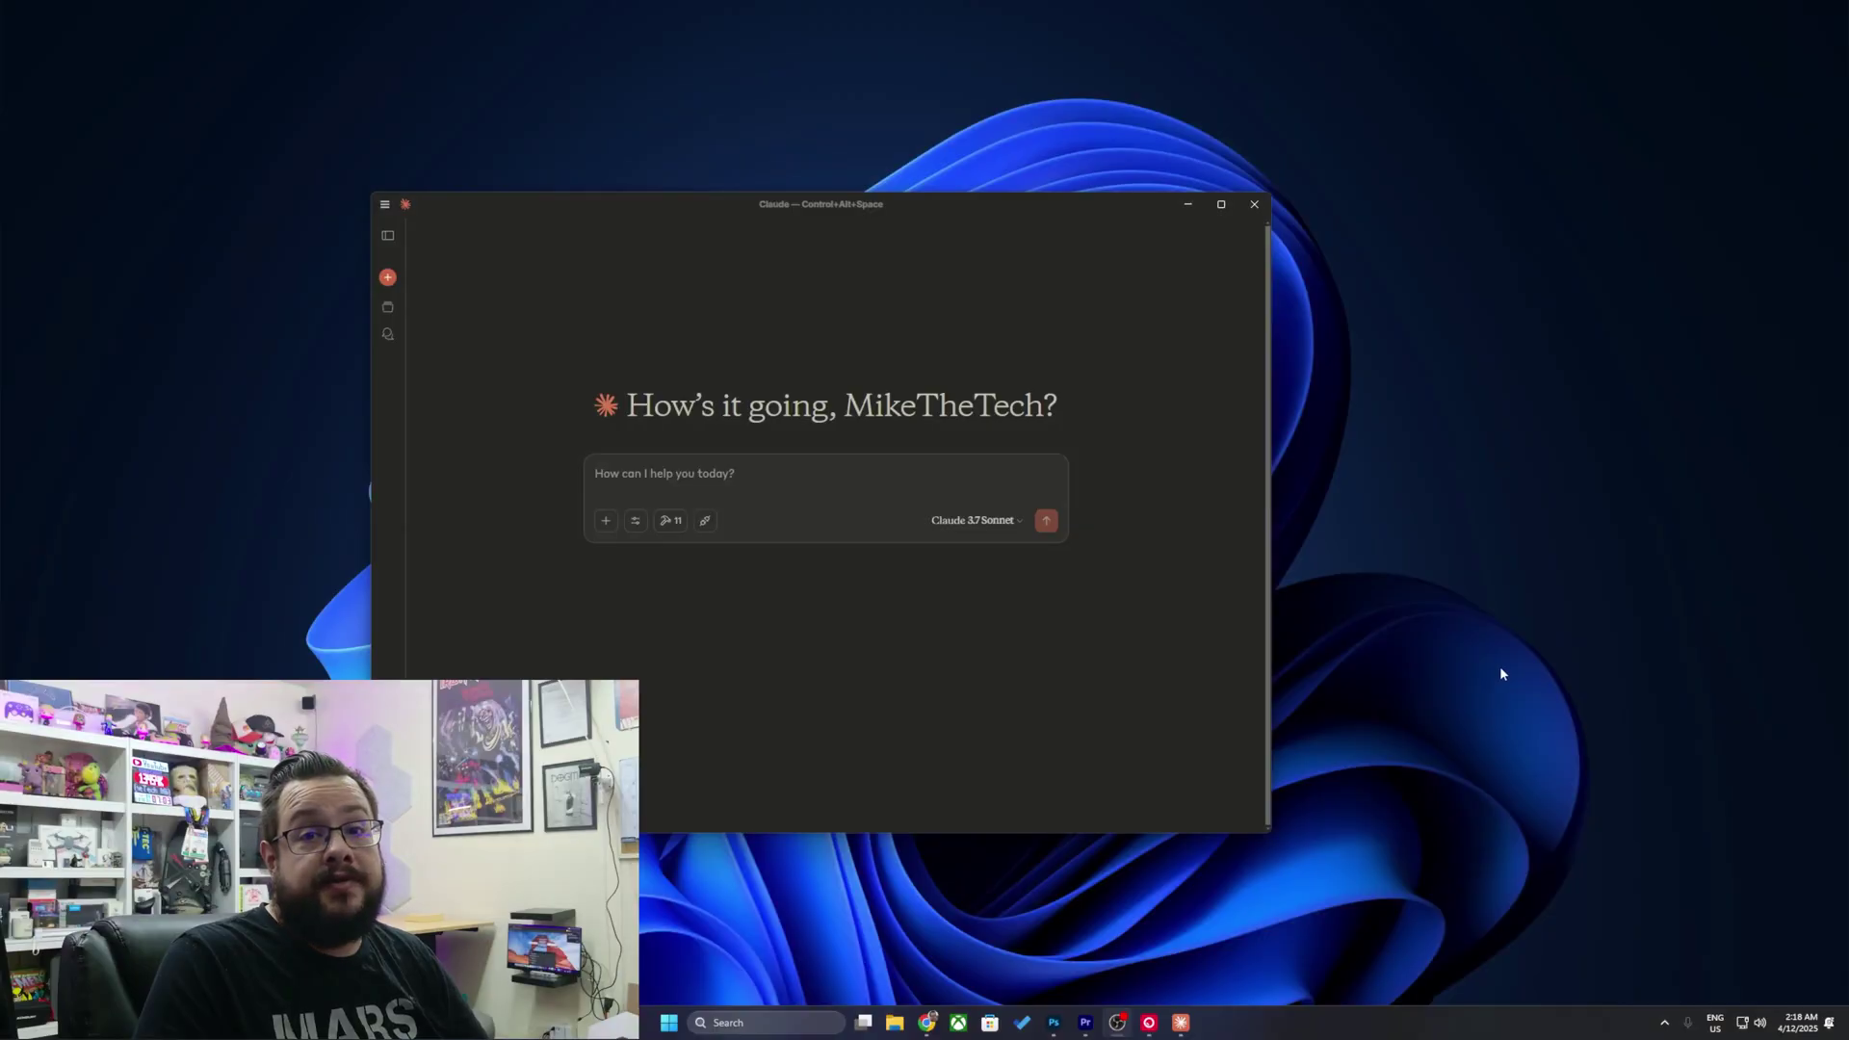
left_click_drag(908, 217, 991, 225)
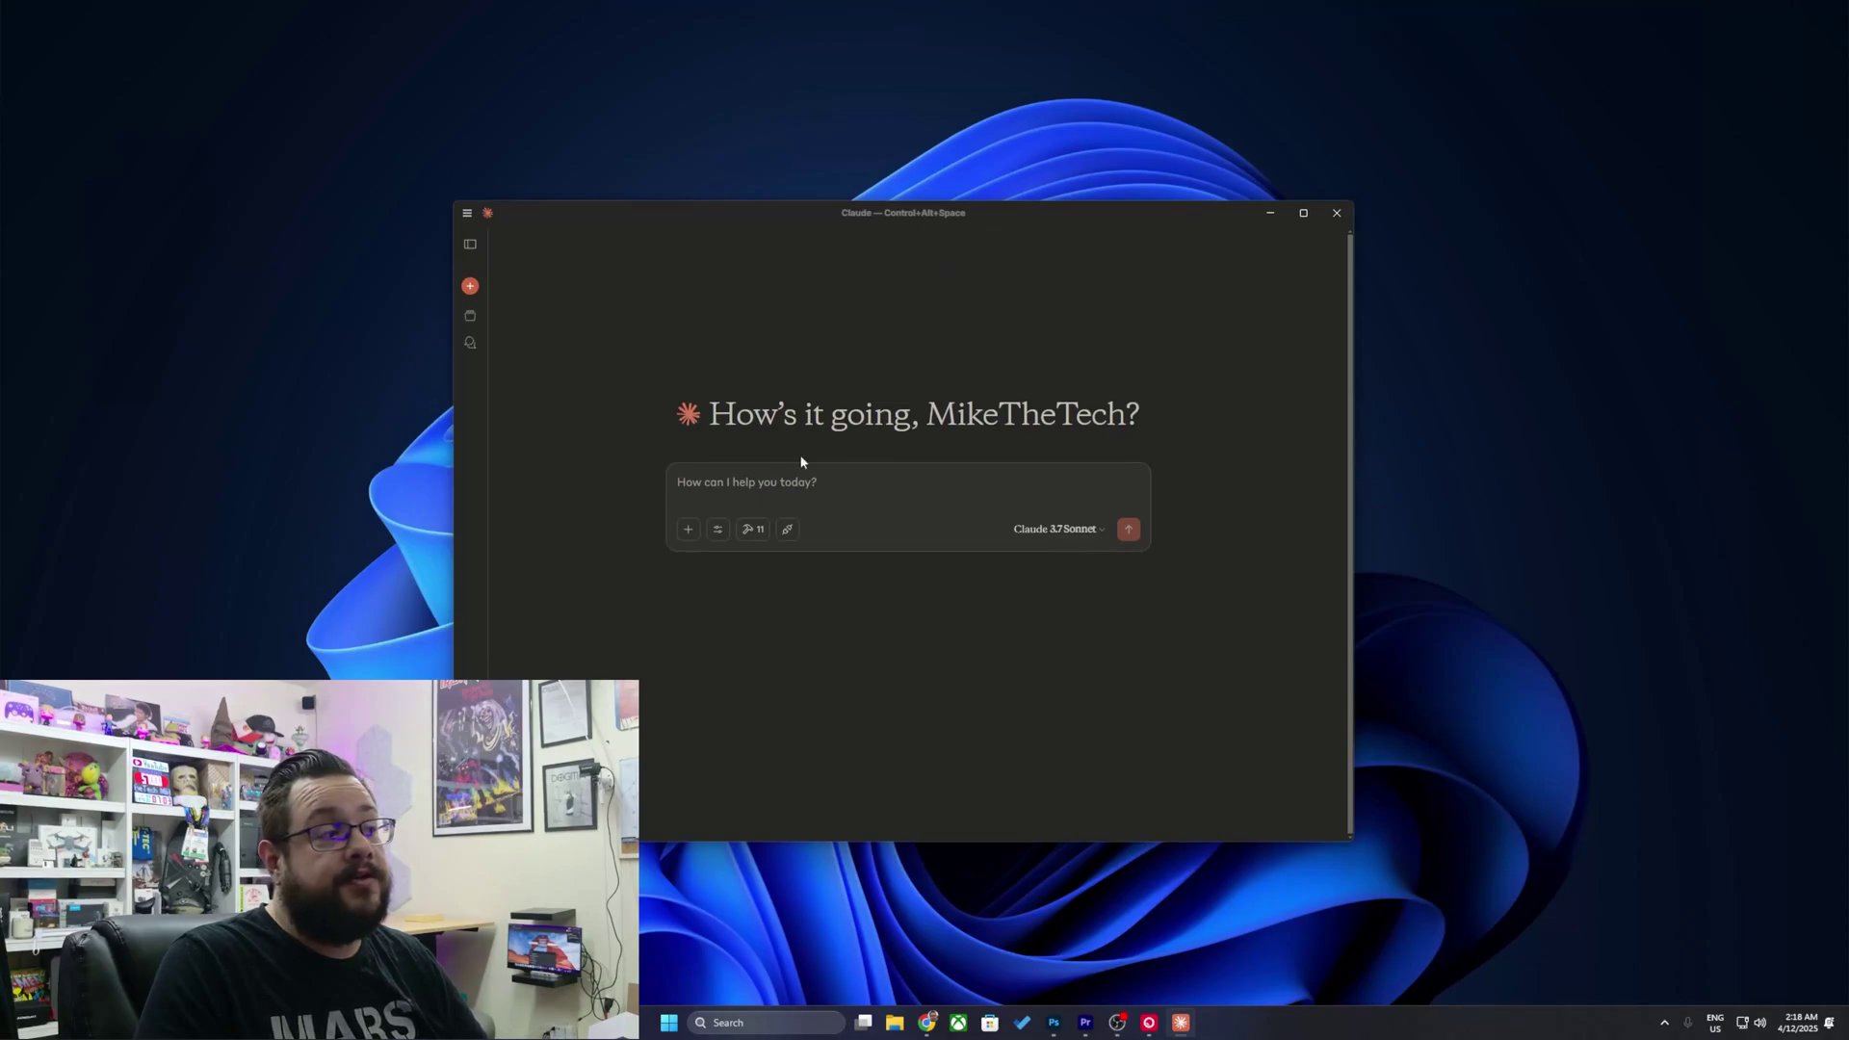
left_click(470, 813)
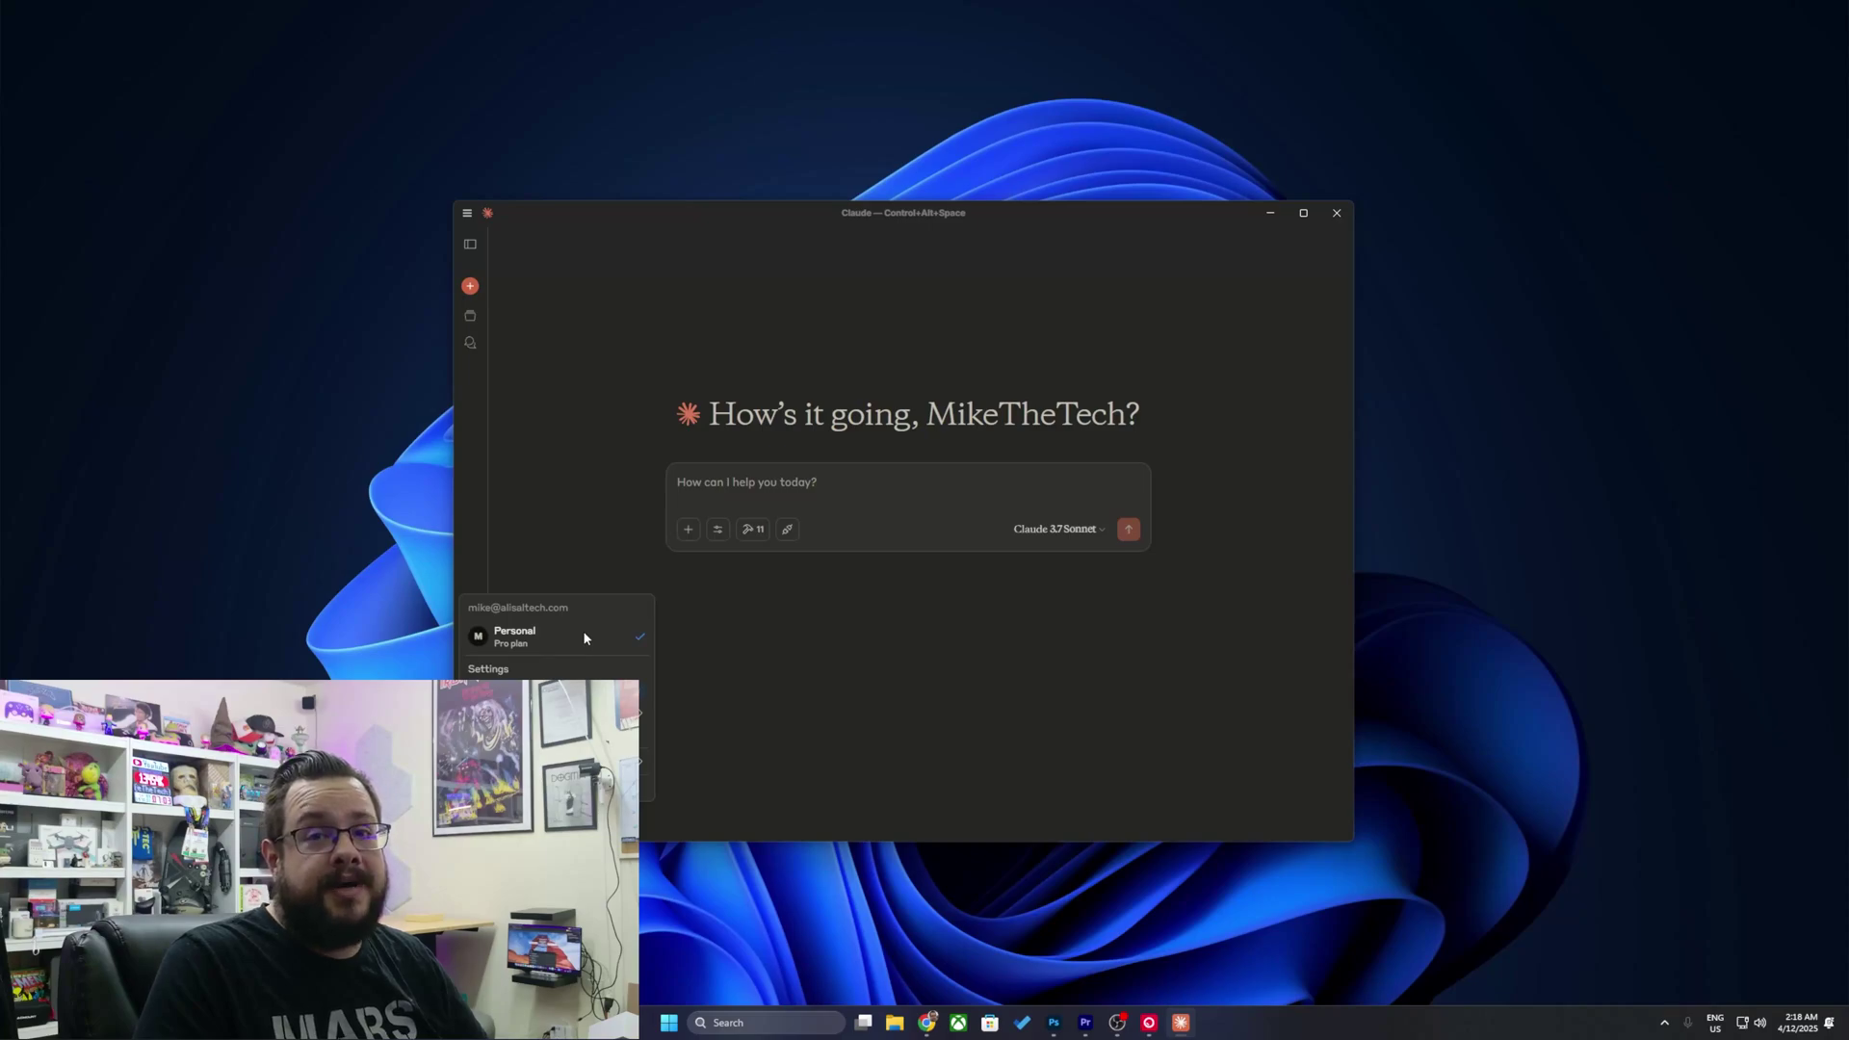
left_click(759, 631)
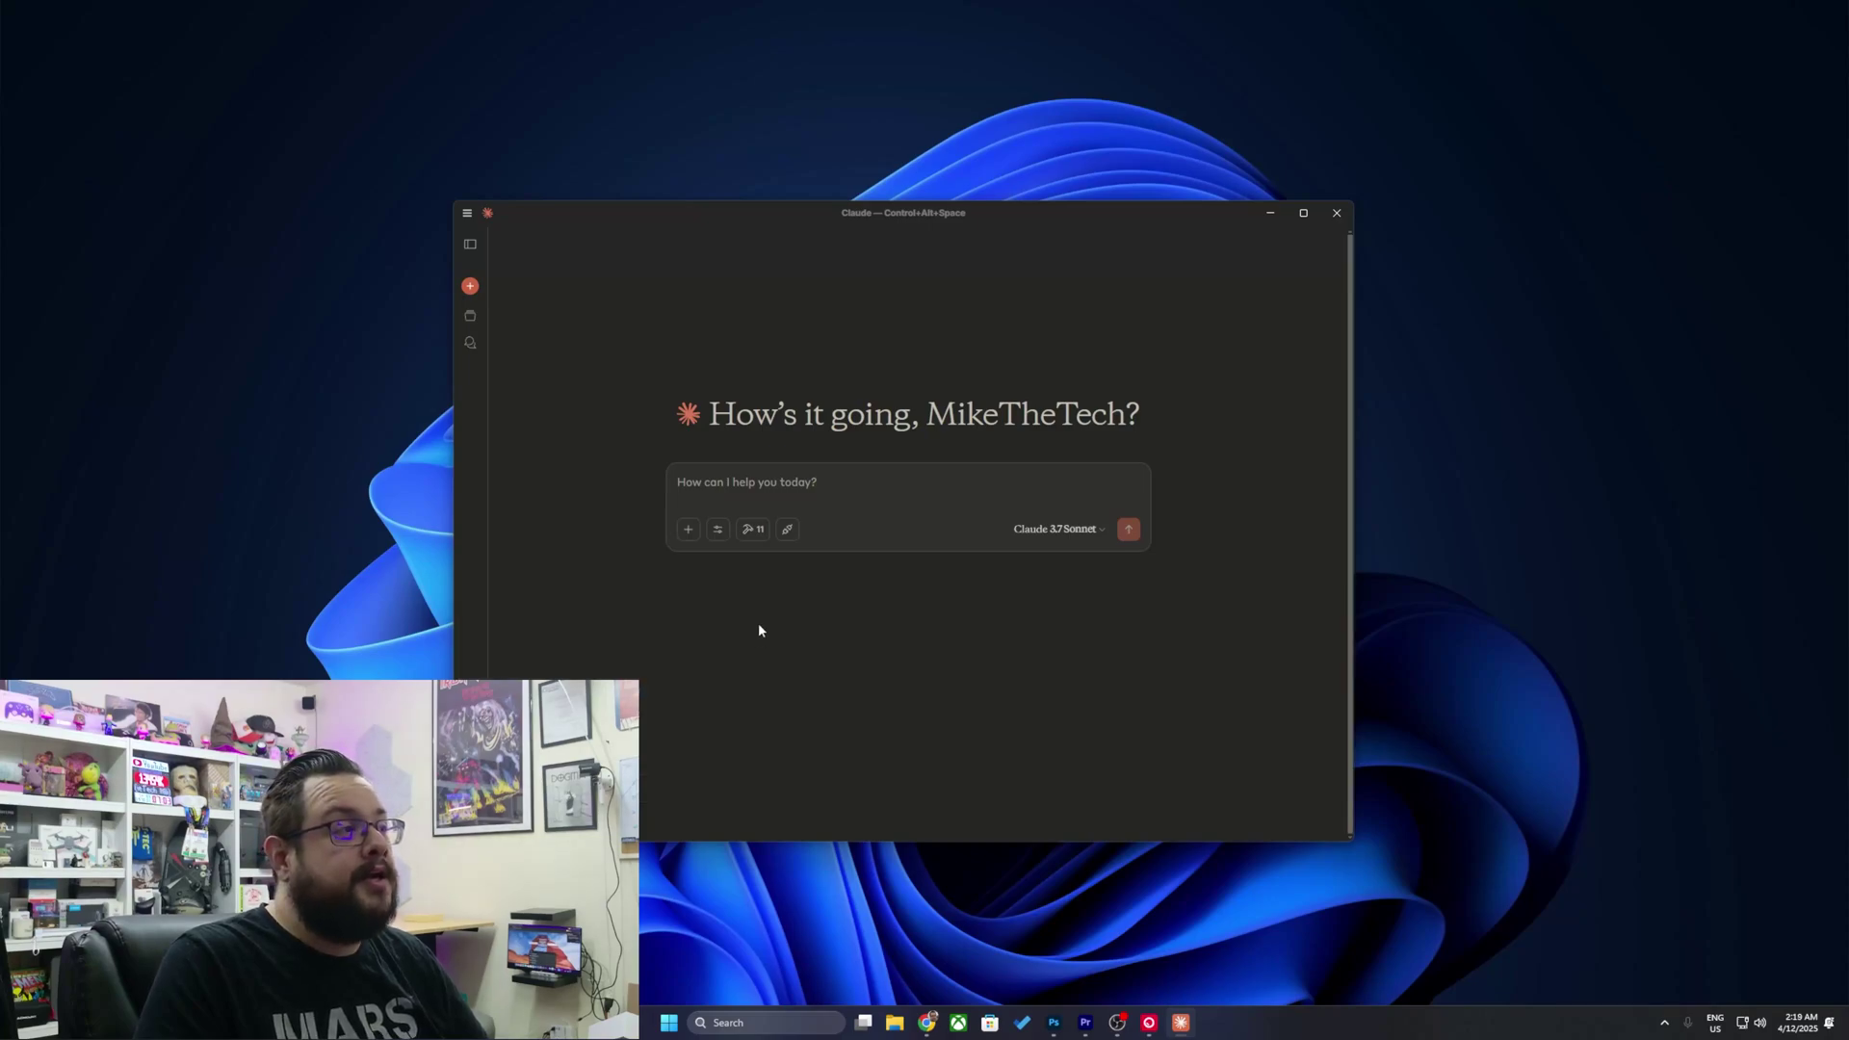
Open Claude's Developer settings and bring up the MCP configuration file's folder for editing.
left_click(467, 215)
mouse_move(468, 231)
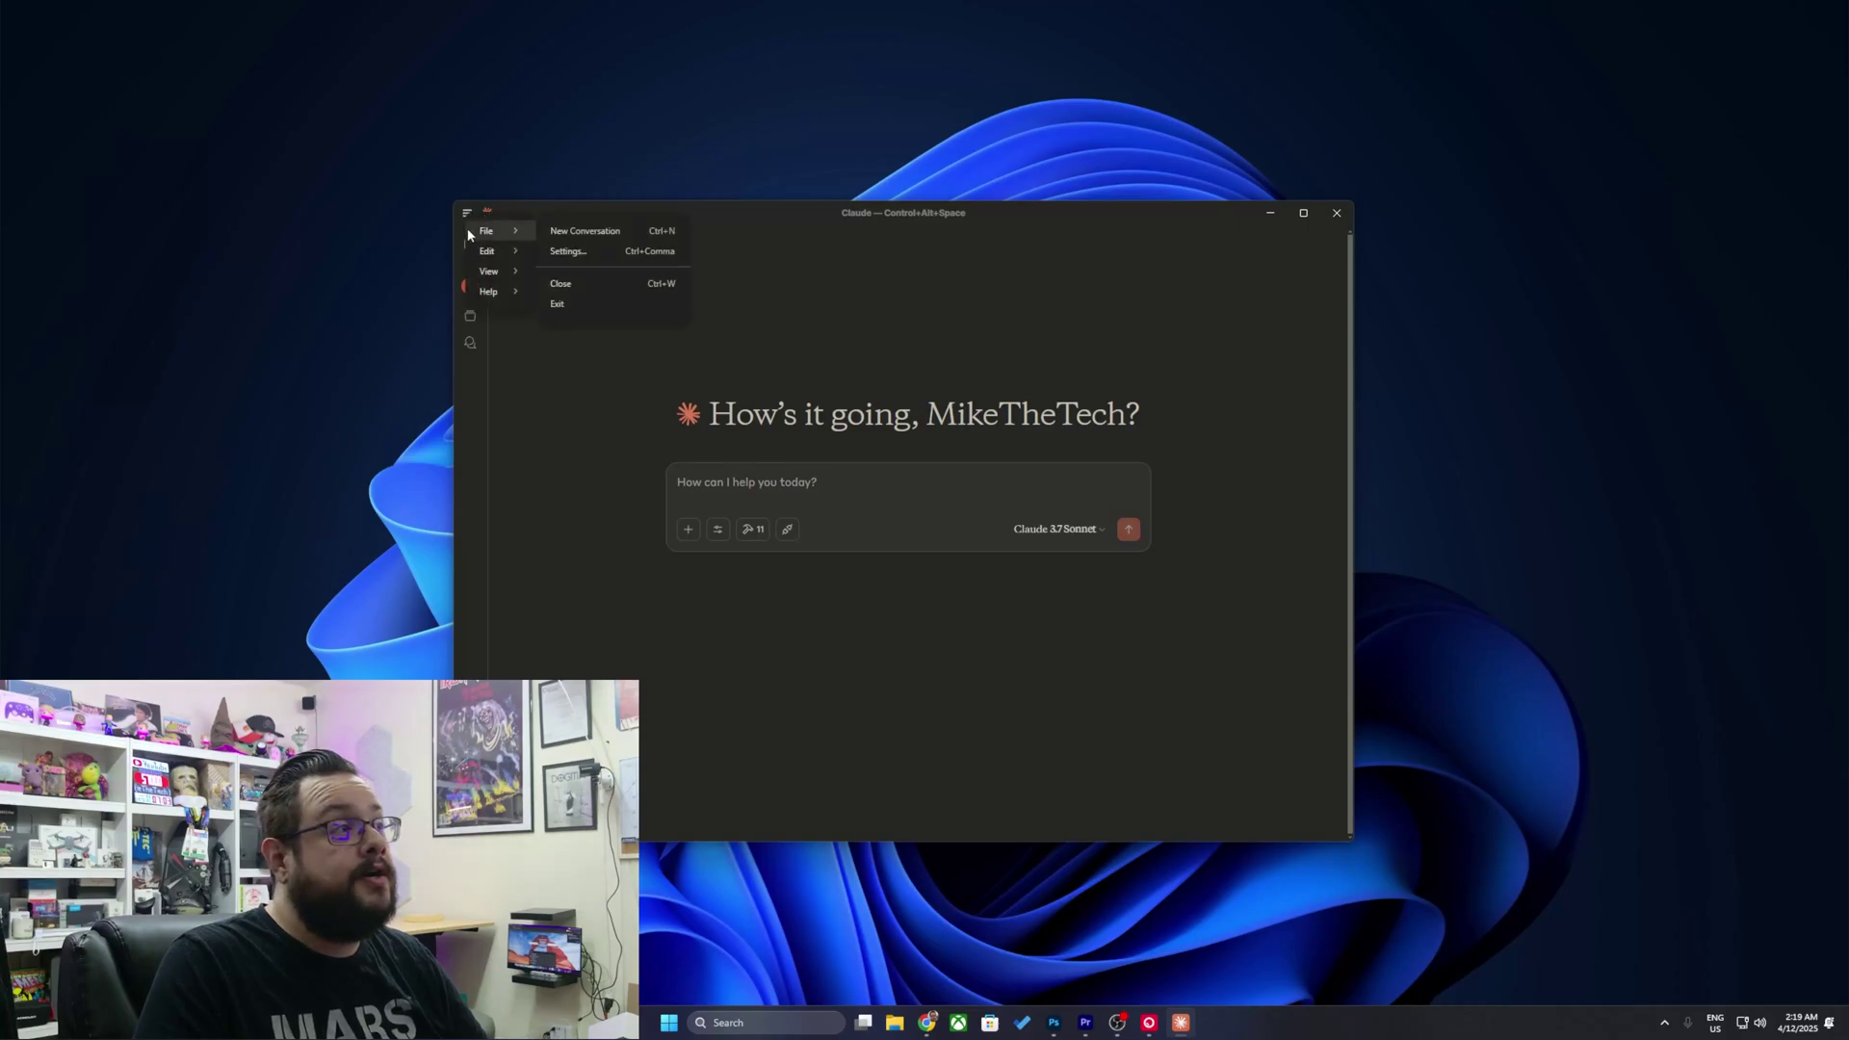
left_click(570, 253)
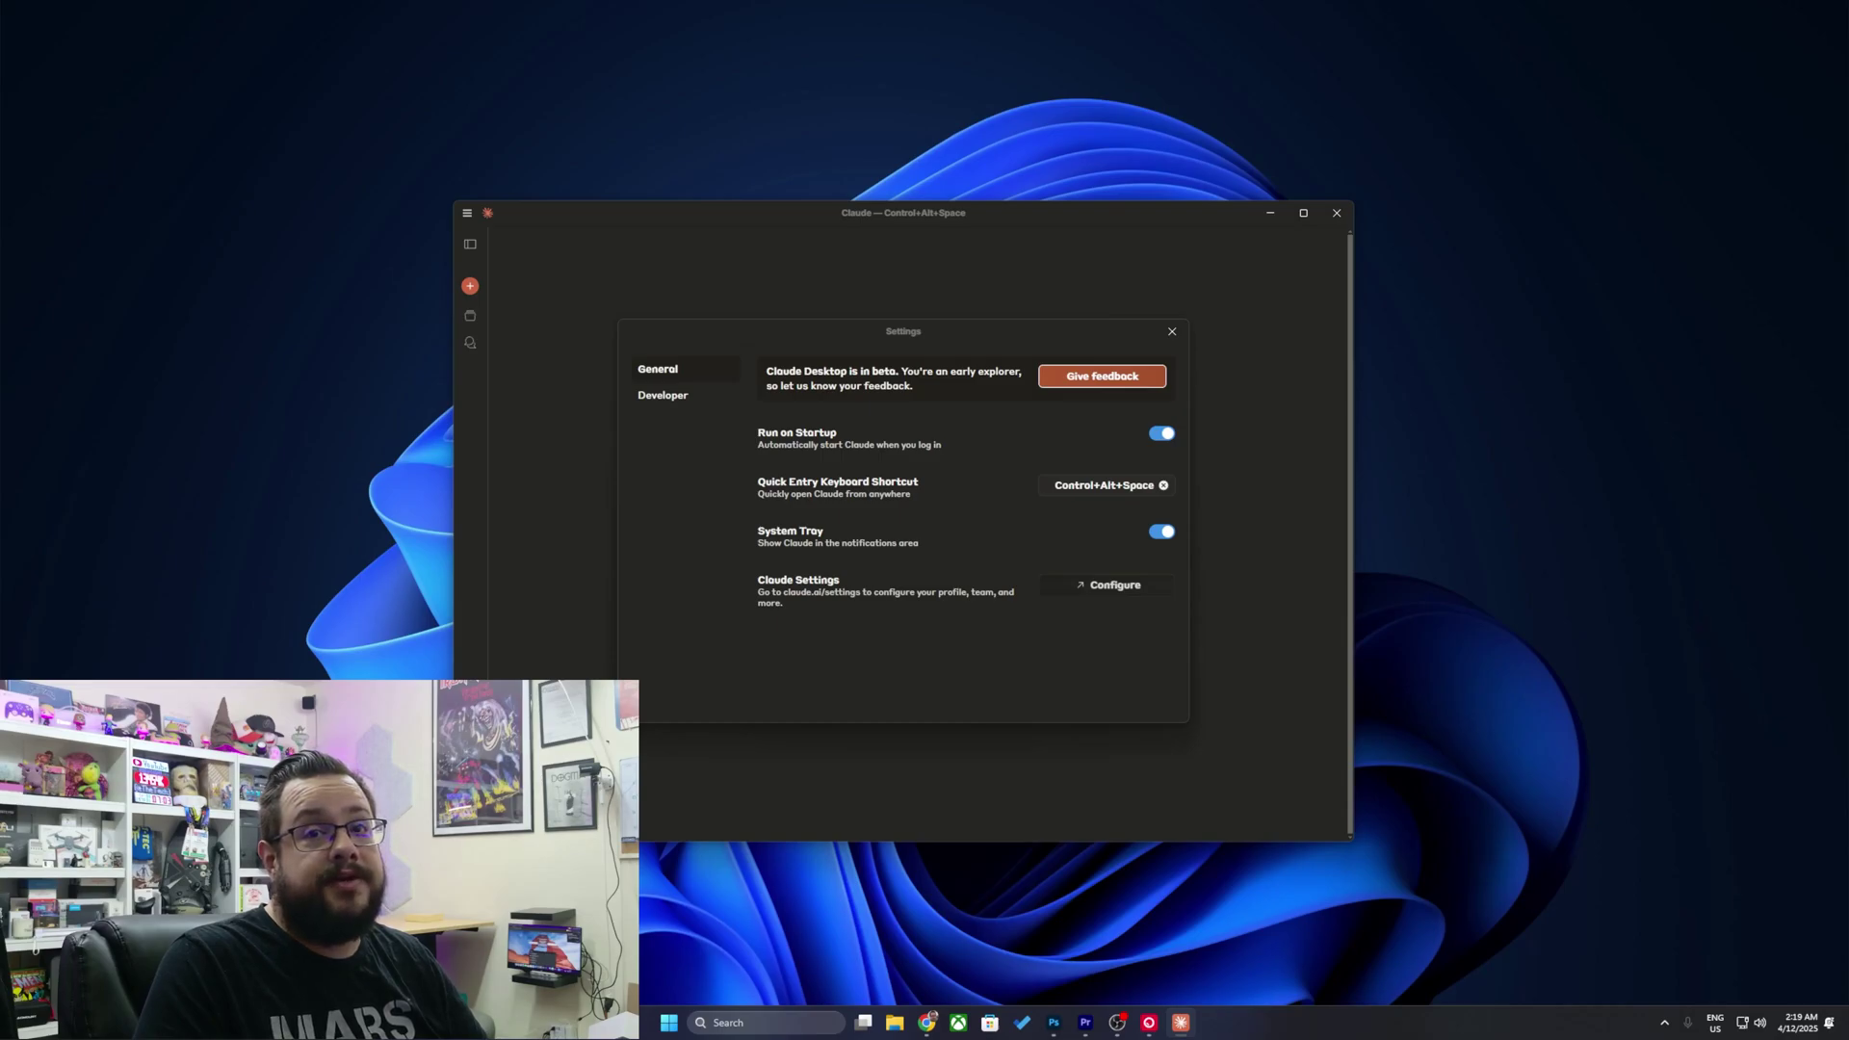
left_click(691, 394)
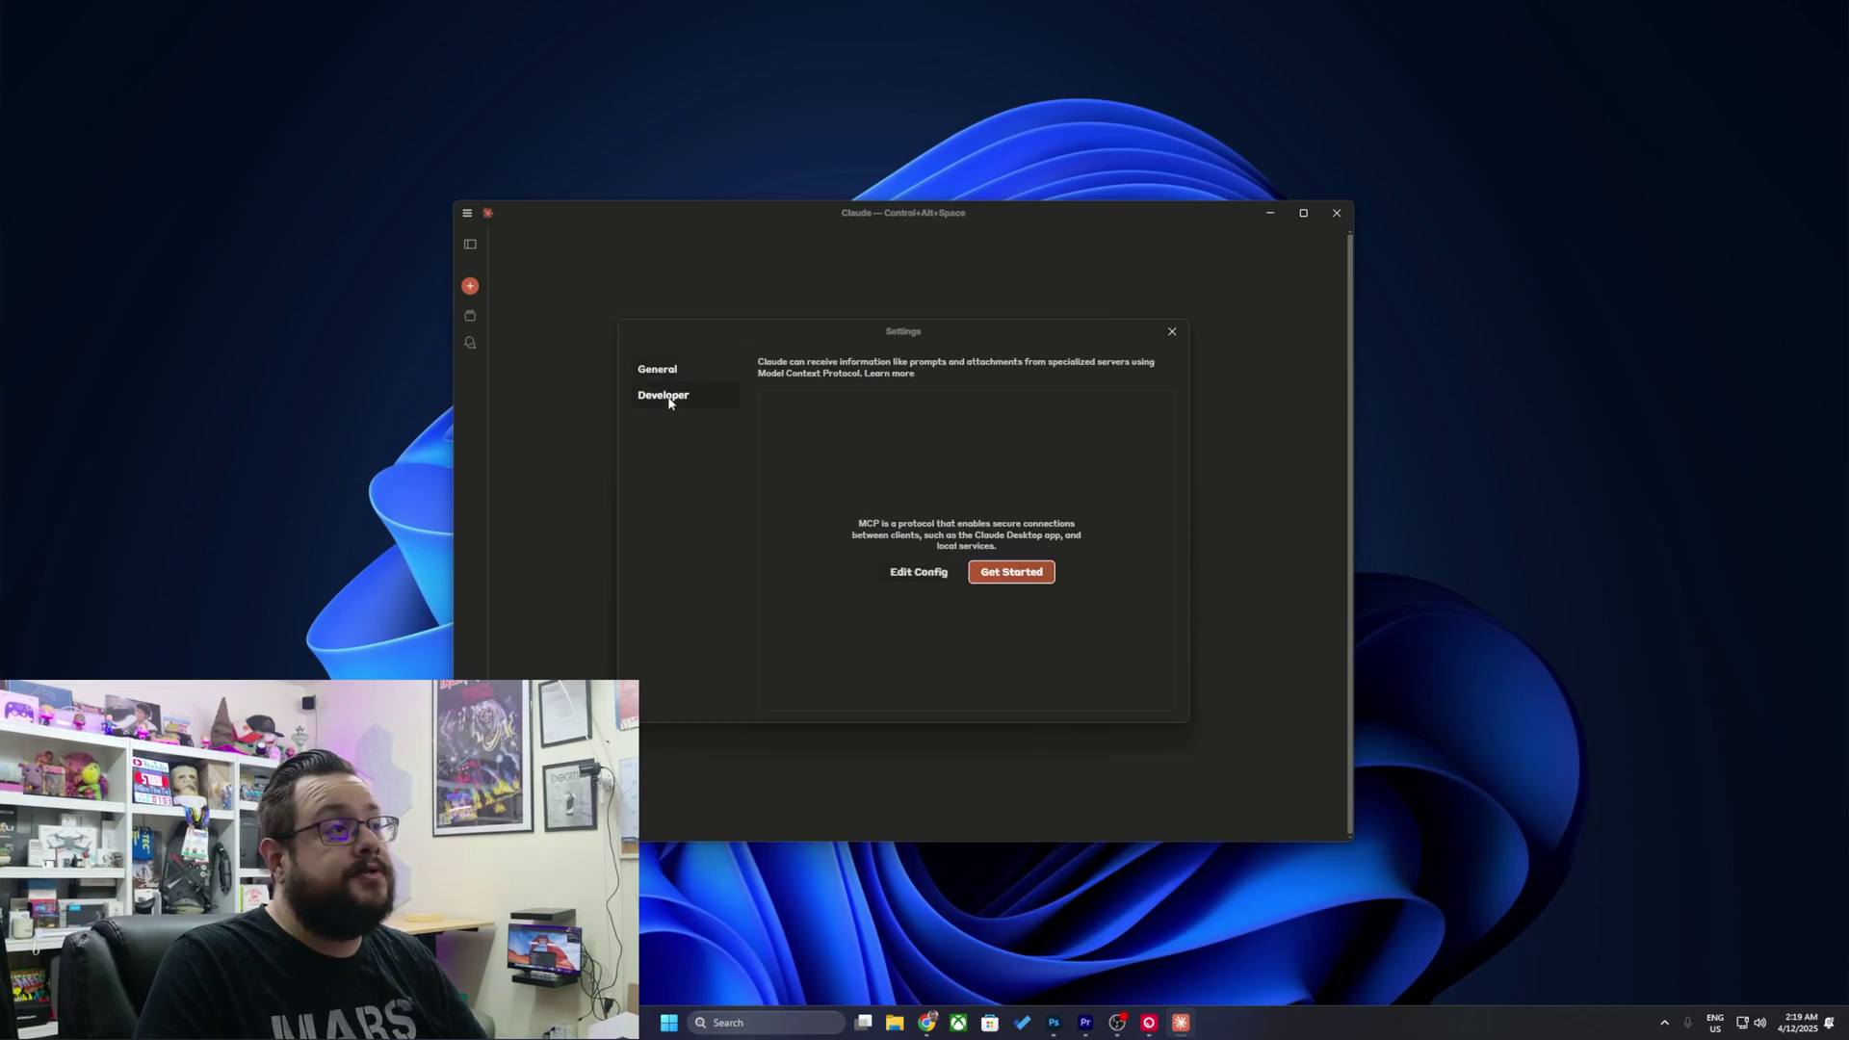
left_click(903, 576)
left_click_drag(898, 577, 1169, 332)
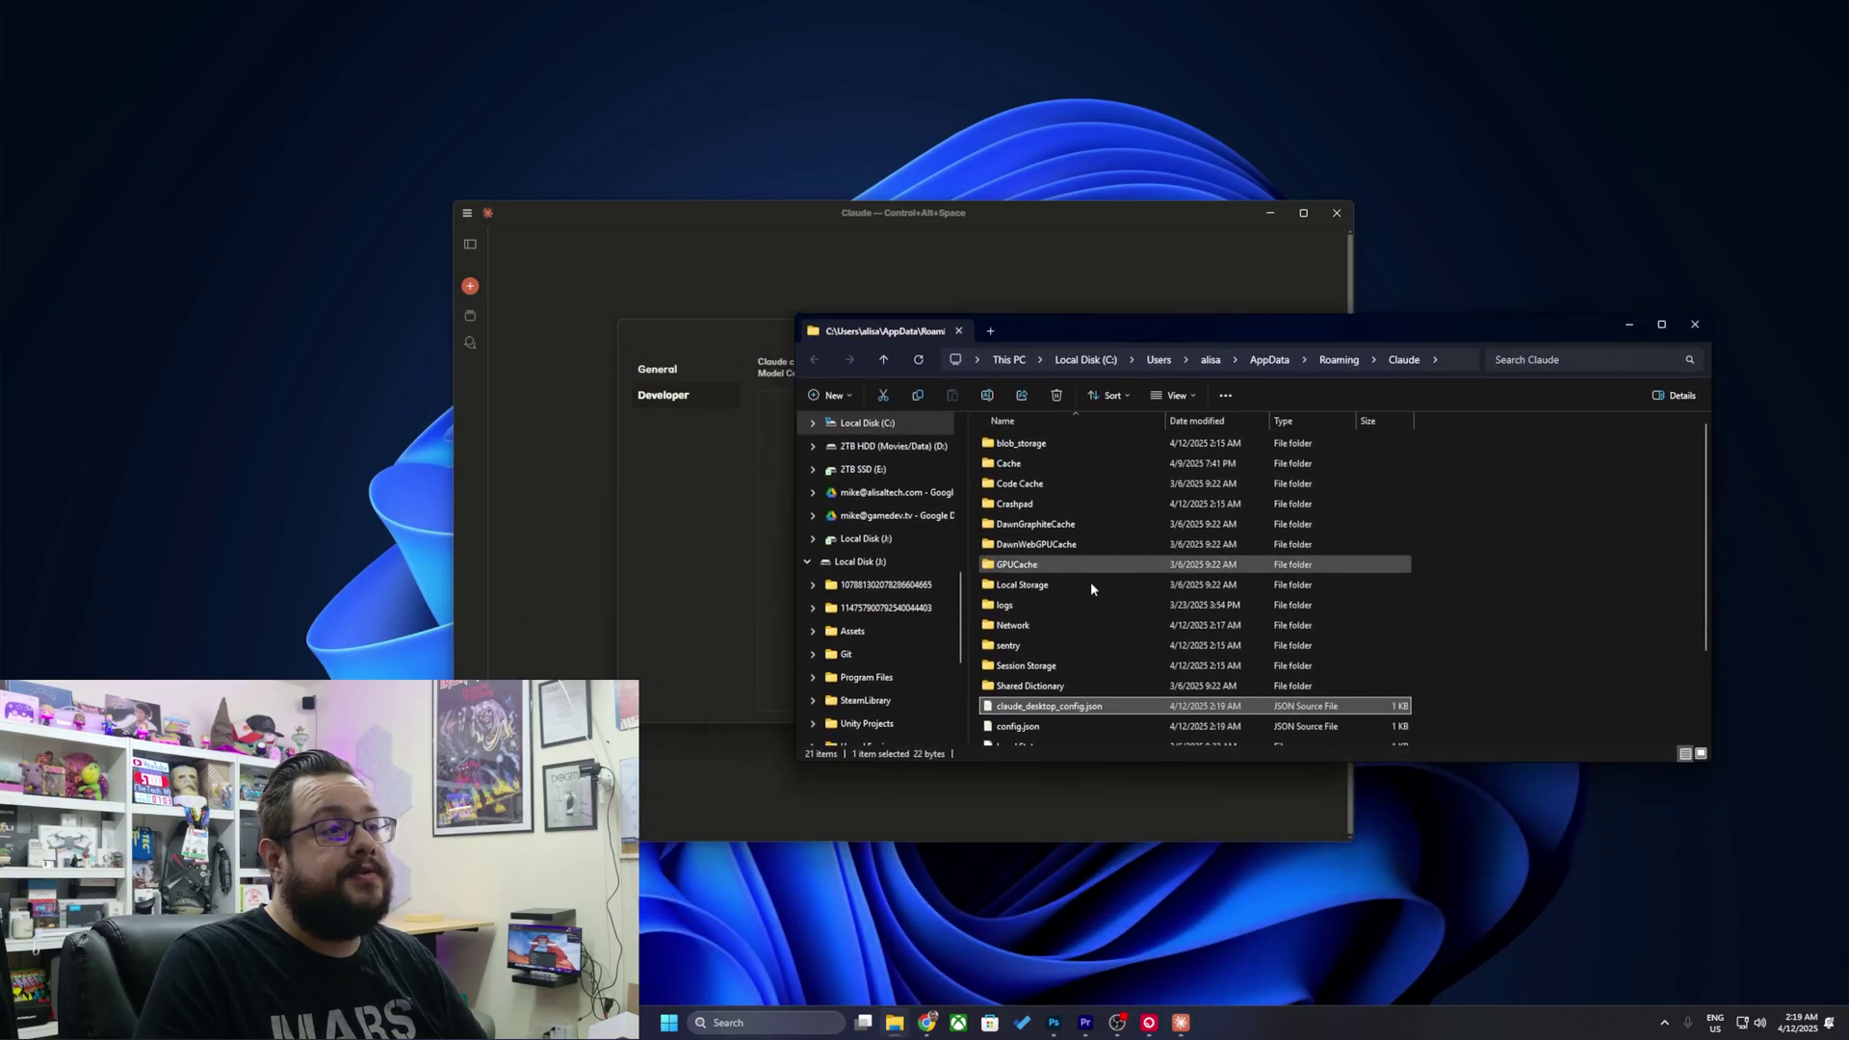
Look over claude_desktop_config.json in the code editor and close it again.
double_click(1080, 706)
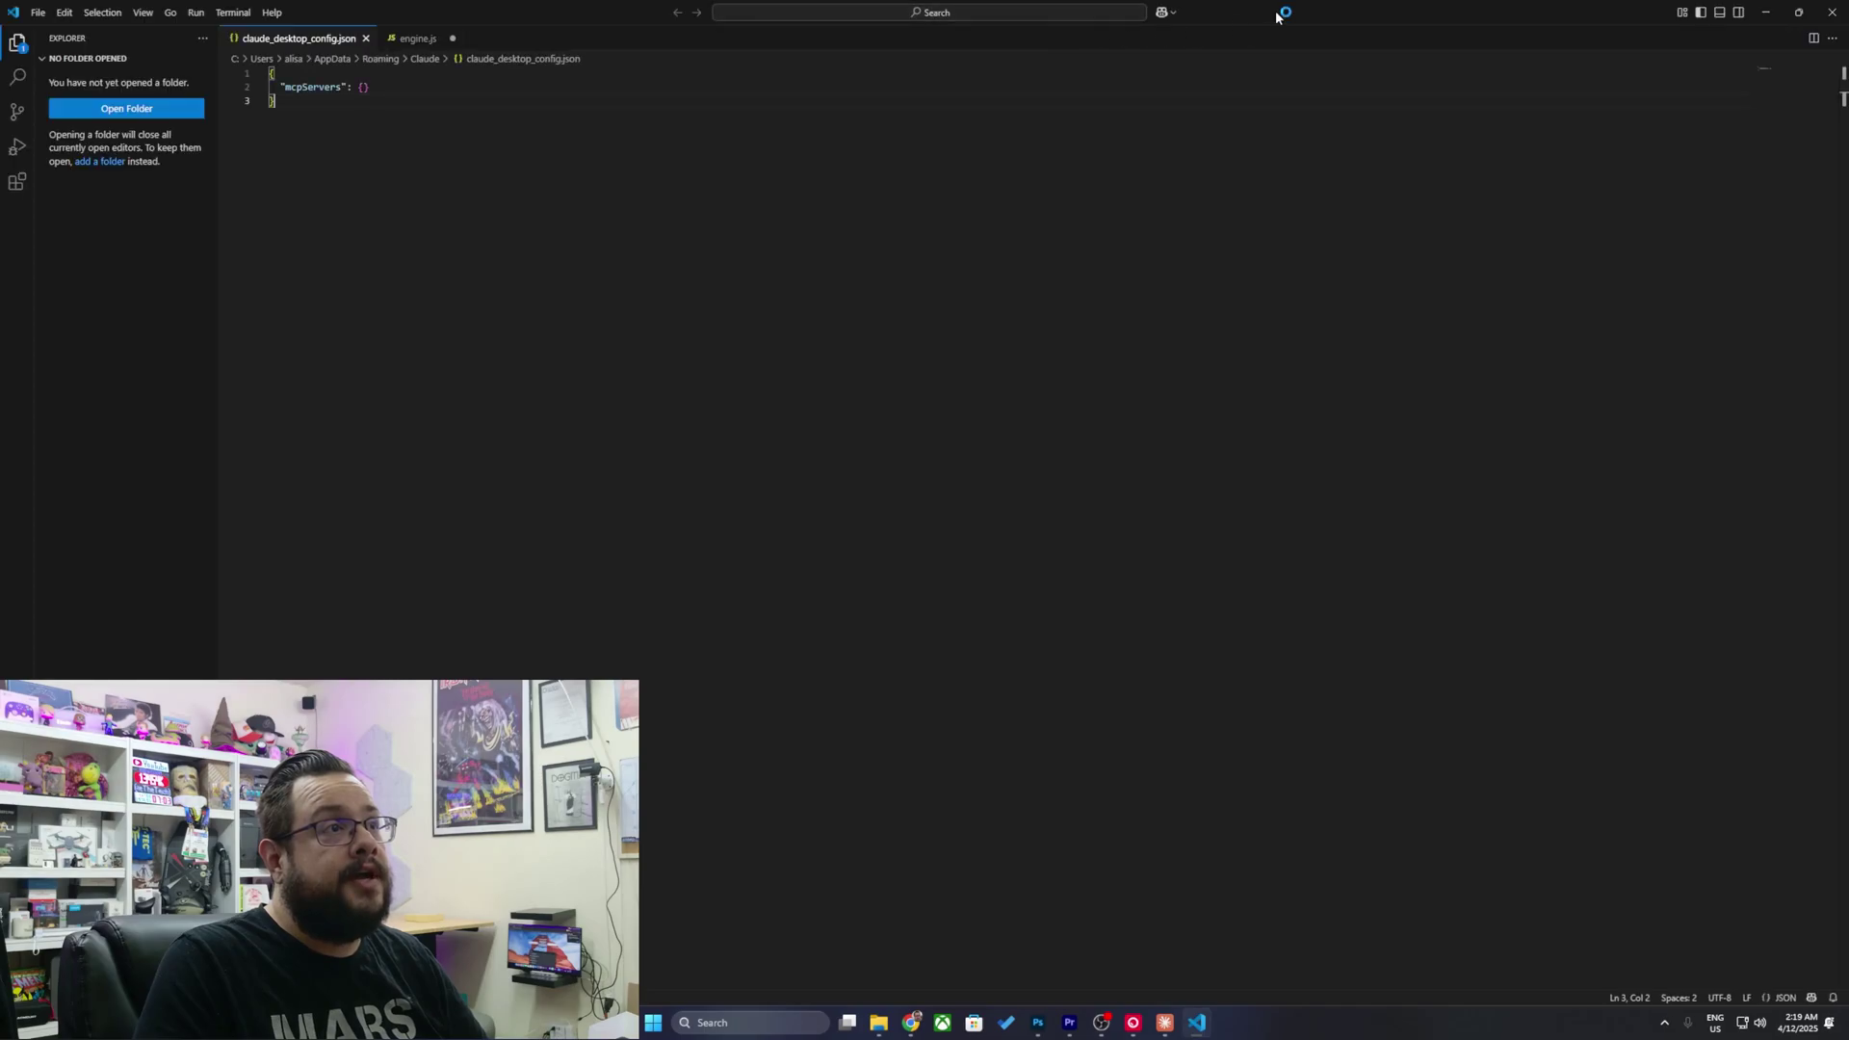
left_click_drag(1279, 13, 1298, 254)
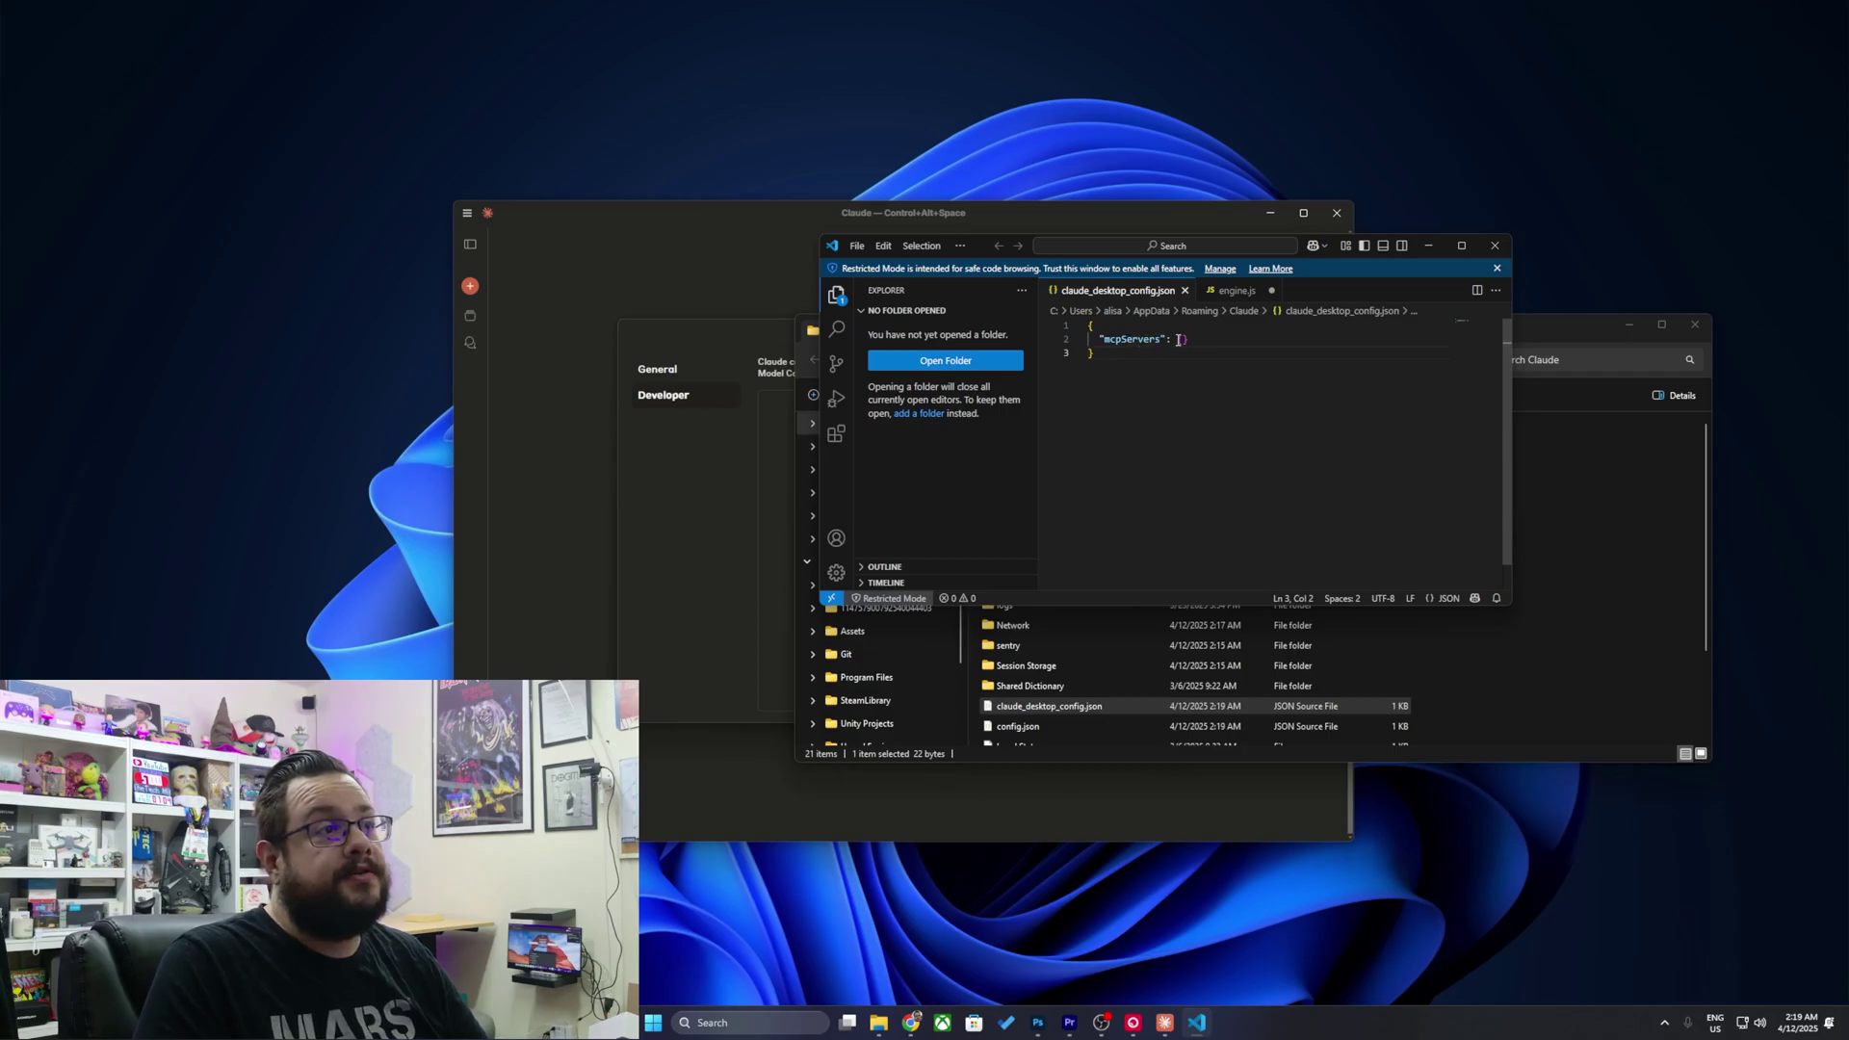
left_click(1494, 245)
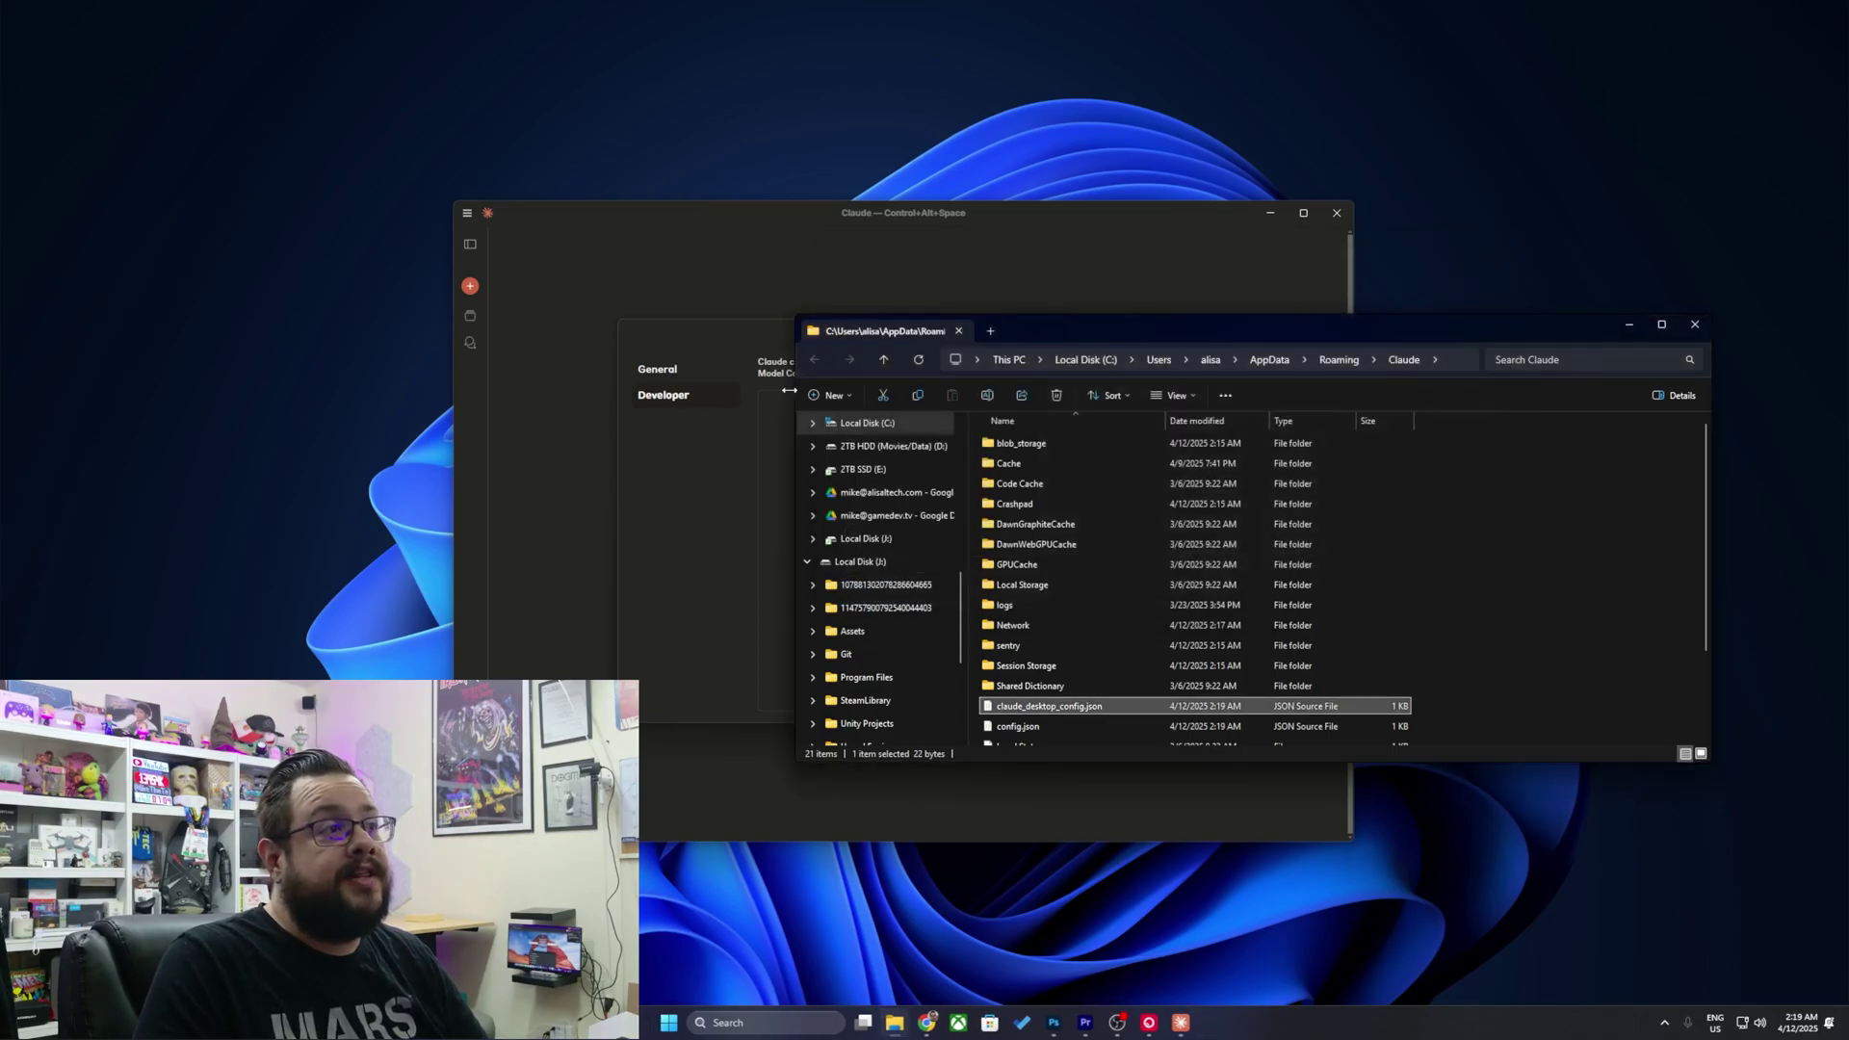
Return to editing the MCP configuration and copy the full filesystem server JSON from the Desktop version of claude_desktop_config.json.
left_click(748, 462)
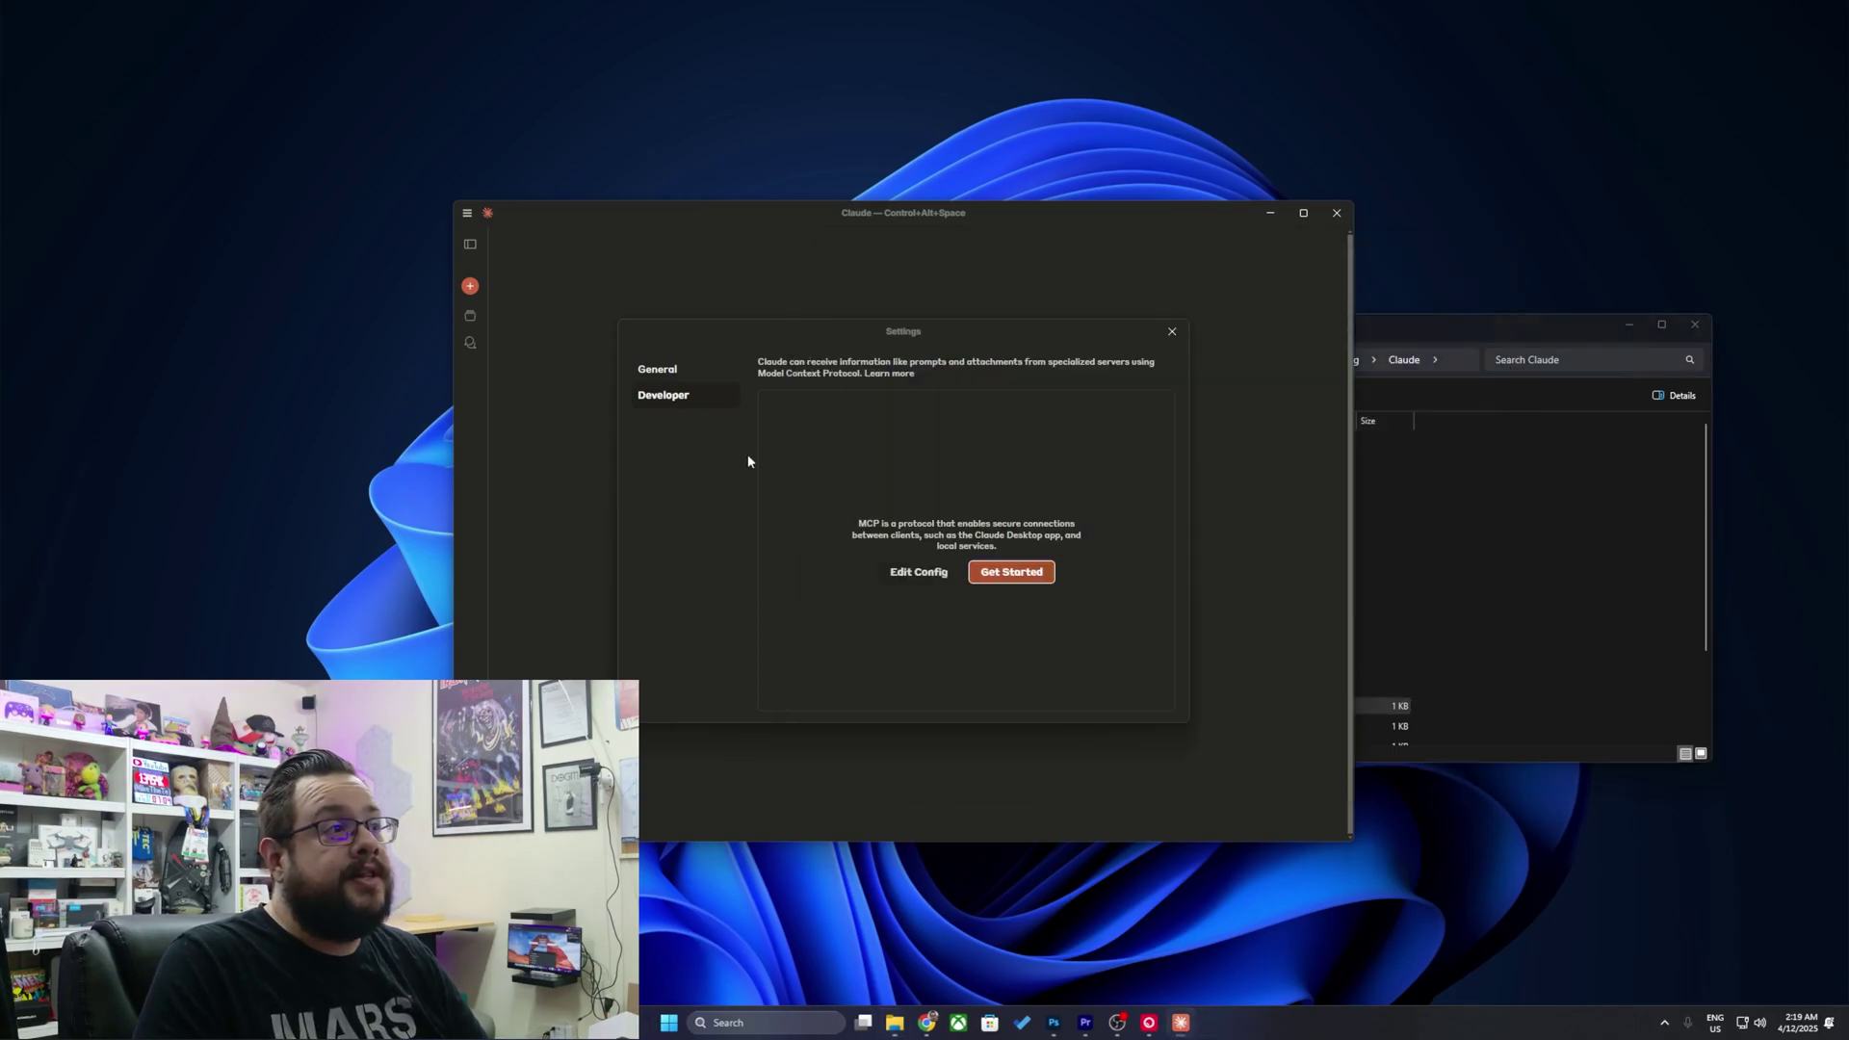
left_click(910, 574)
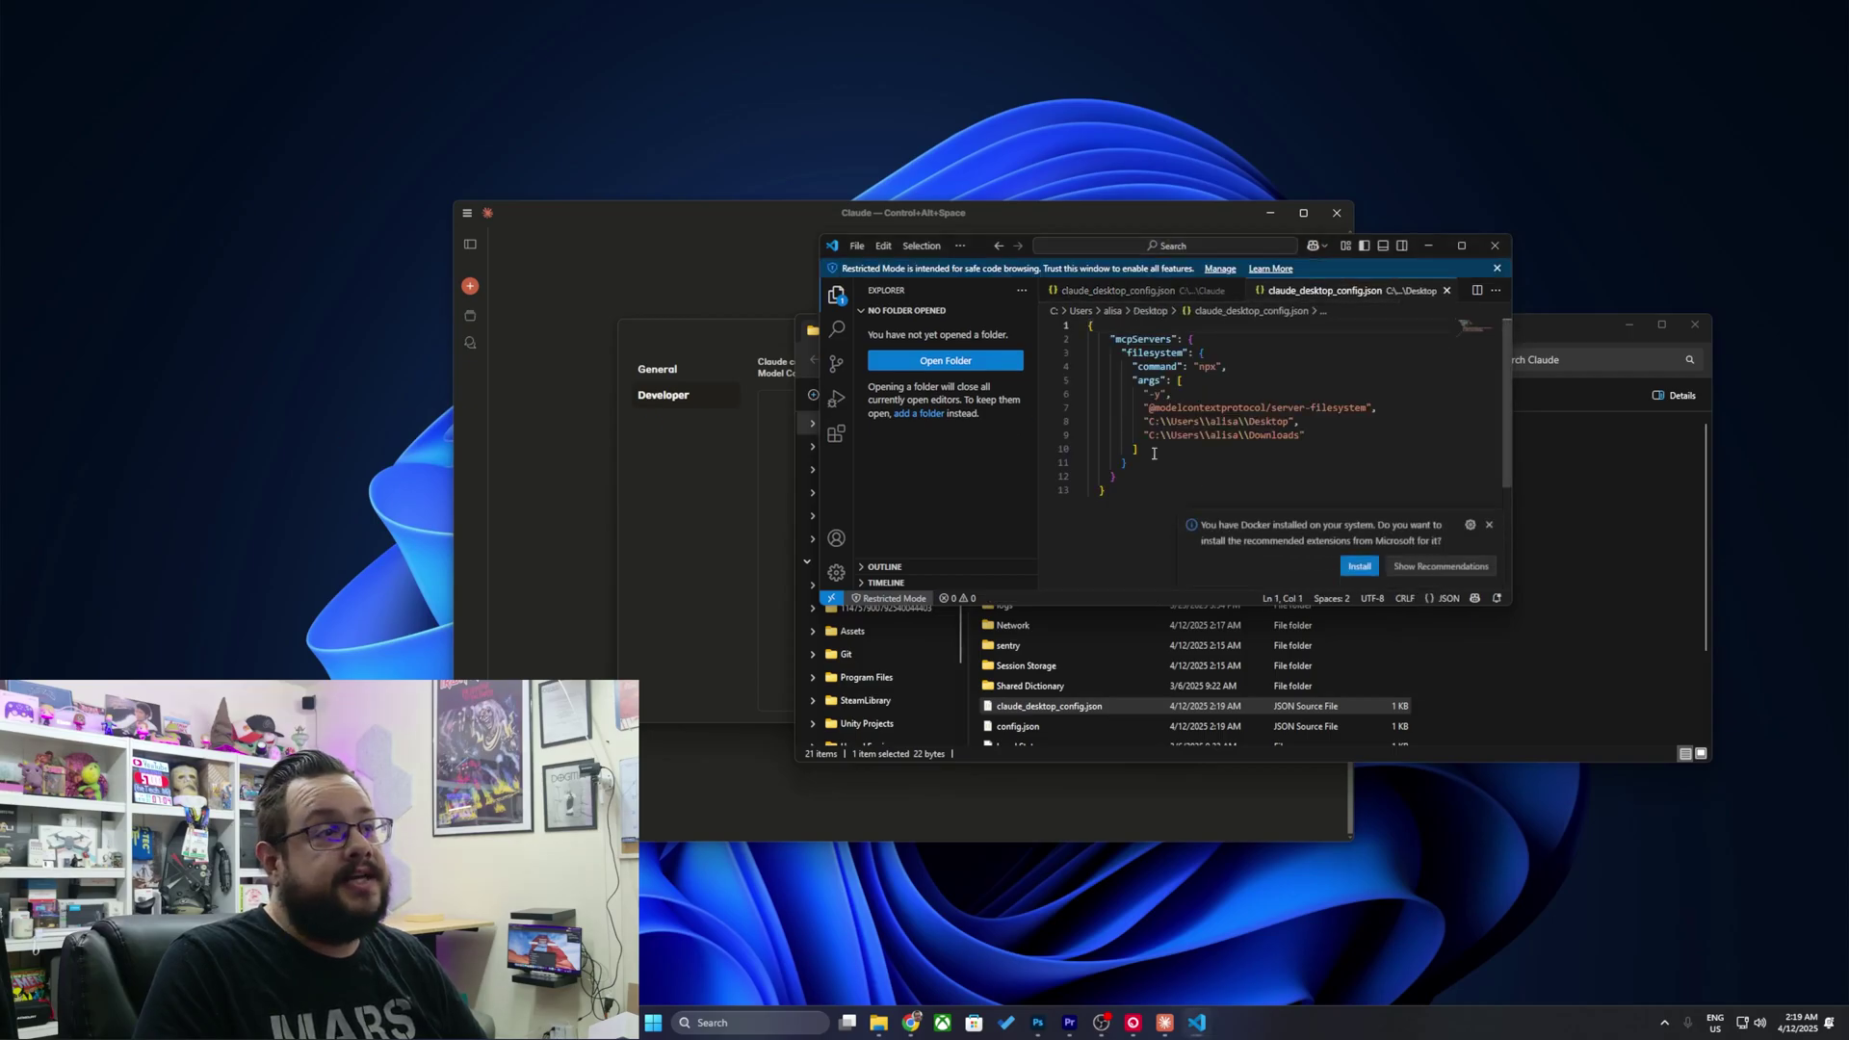
left_click(1152, 478)
left_click_drag(1152, 497, 1084, 308)
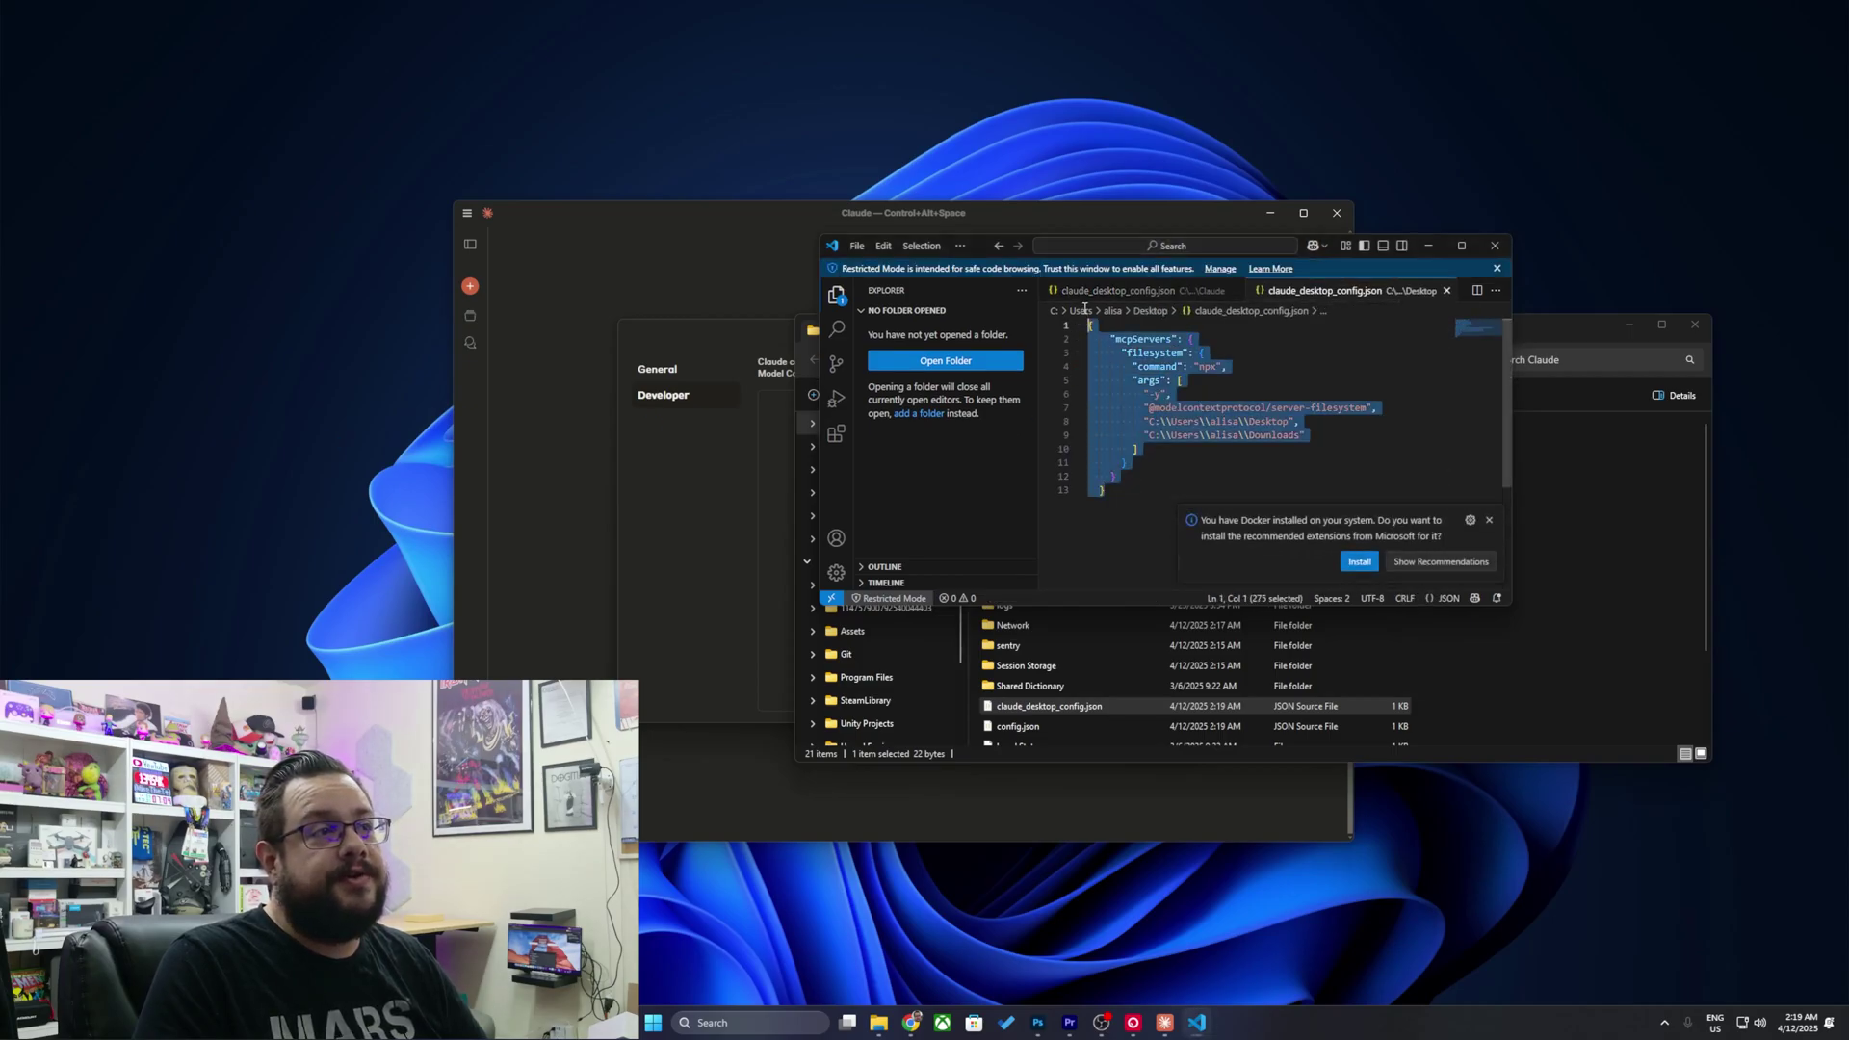
Examine the server-filesystem package argument and the Desktop and Downloads folder paths in the args list.
left_click(1215, 408)
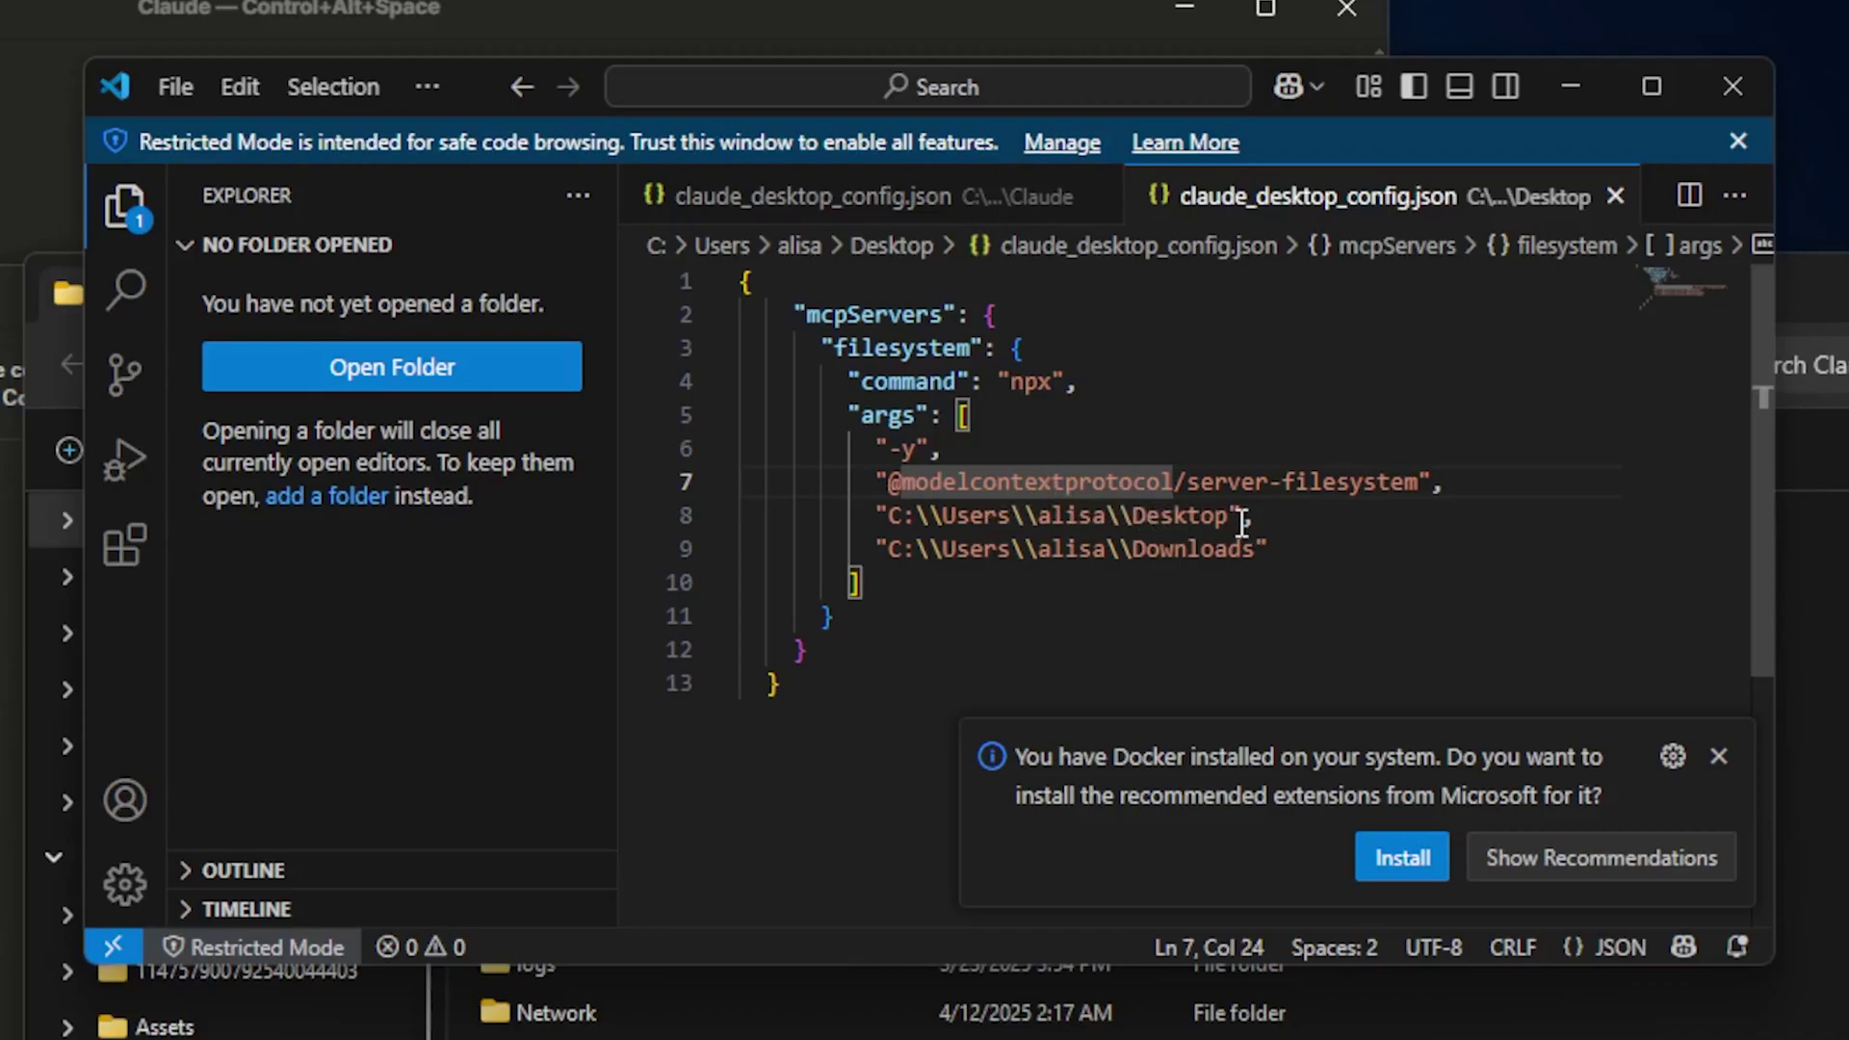
double_click(1067, 524)
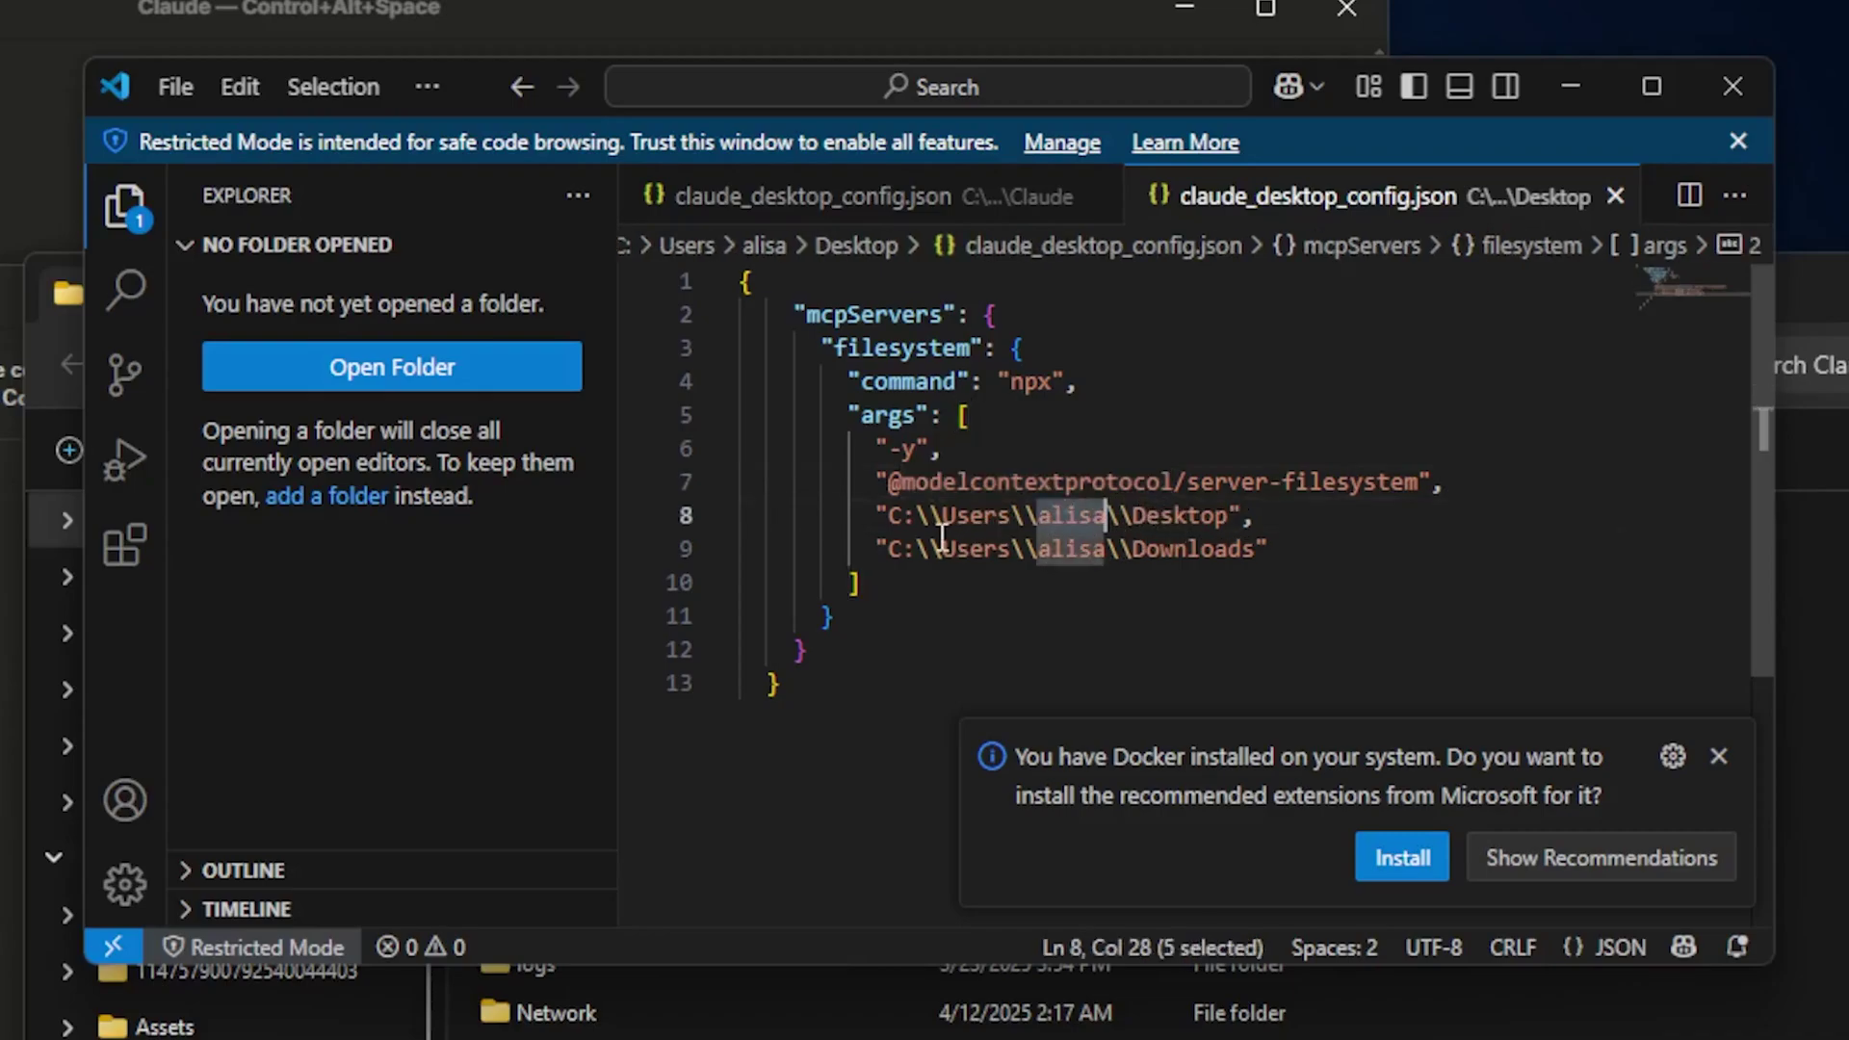
double_click(941, 520)
left_click_drag(890, 520, 1228, 522)
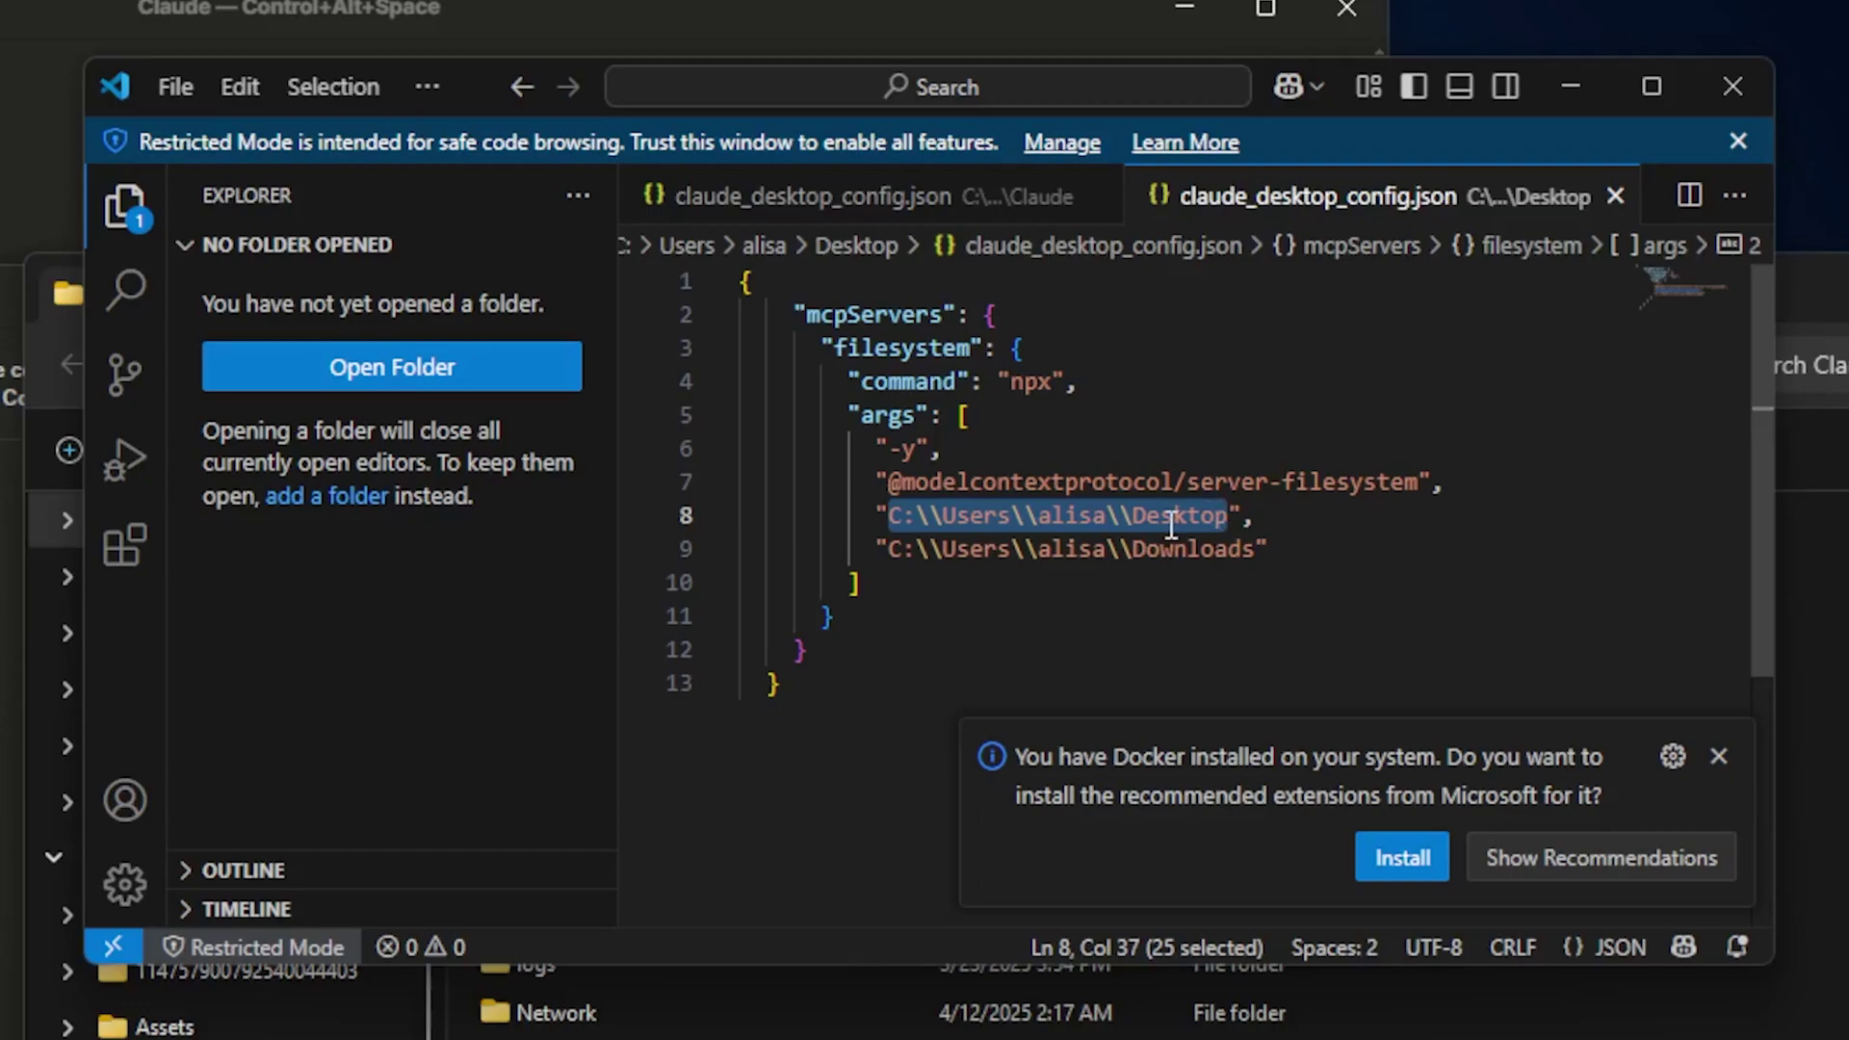
double_click(1233, 552)
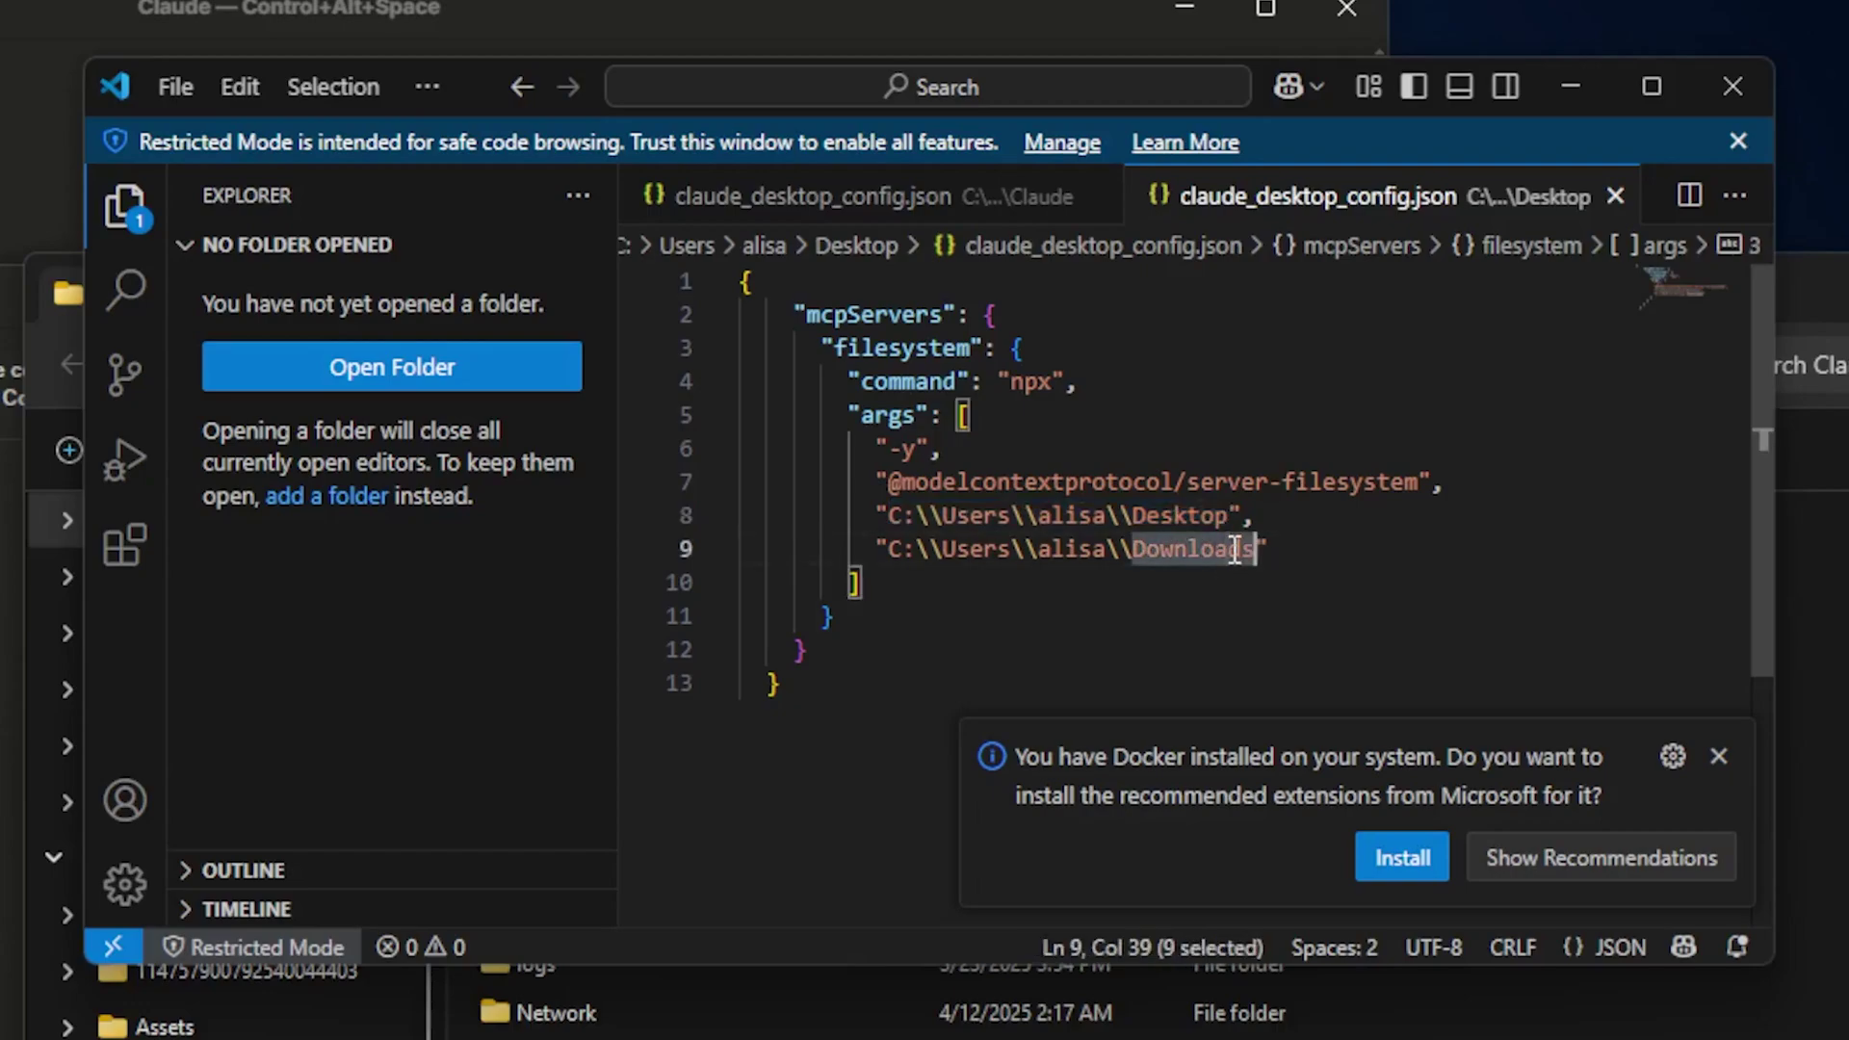
left_click(1145, 520)
double_click(1146, 520)
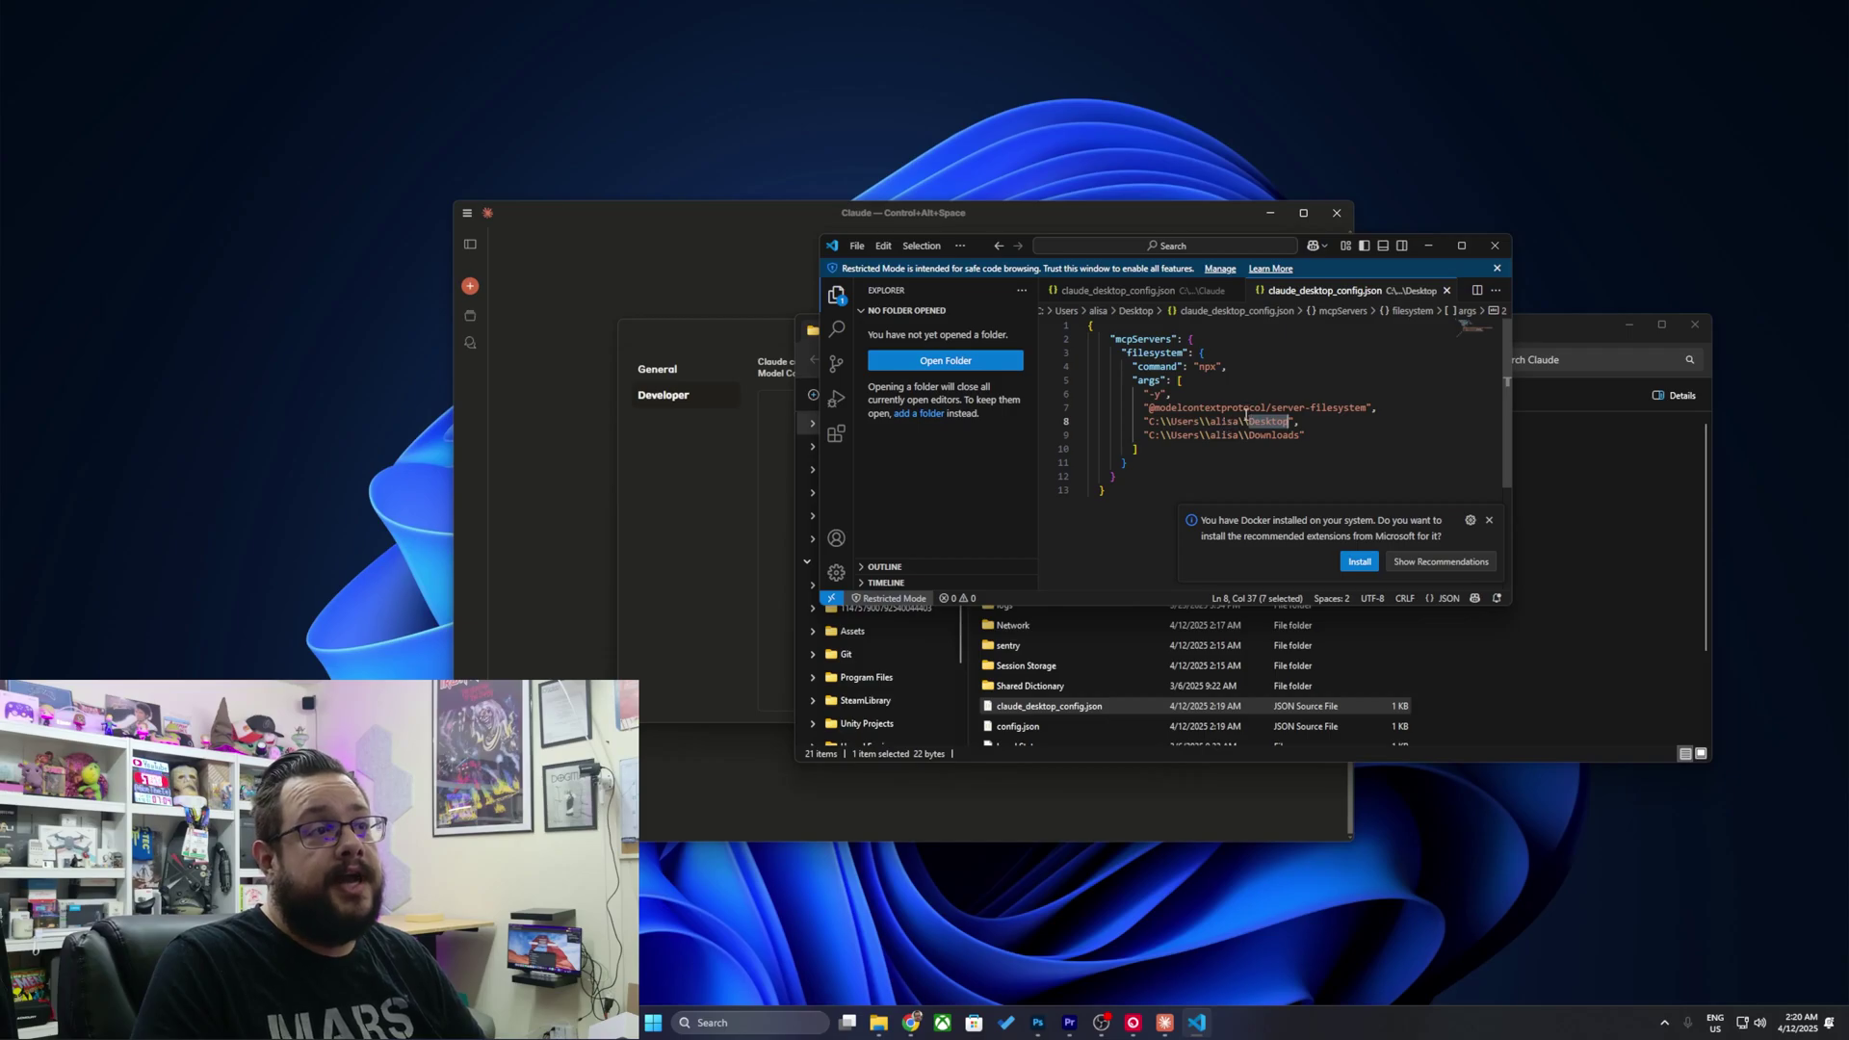
Replace the contents of claude_desktop_config.json in the Claude folder with the copied filesystem server configuration and save the file.
left_click(1117, 290)
left_click_drag(1098, 353, 1065, 321)
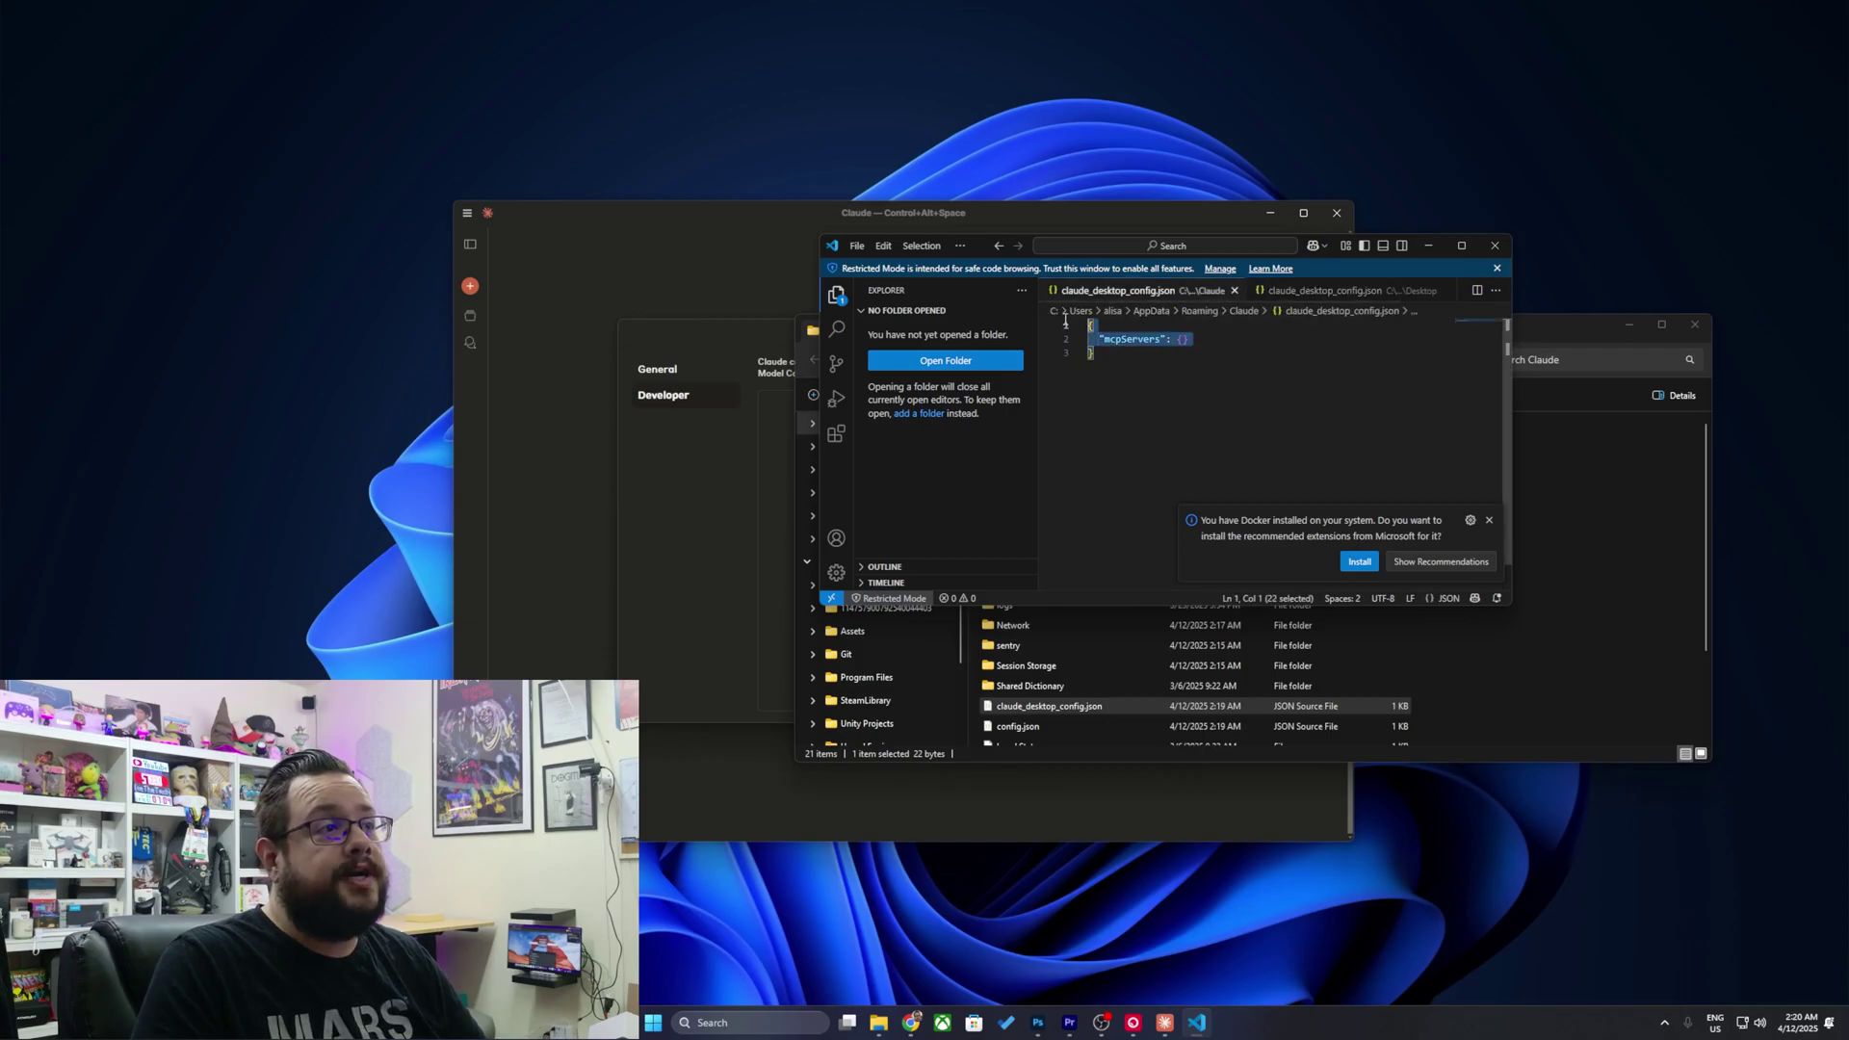
type("{   \"mcpServers\": {     \"filesystem\": {       \"command\": \"npx\",       \"args\": [         \"-y\",         \"@modelcontextprotocol/server-filesystem\",         \"C:\\\\Users\\\\alisa\\\\Desktop\",         \"C:\\\\Users\\\\alisa\\\\Downloads\"       ]     }   } }")
left_click(856, 245)
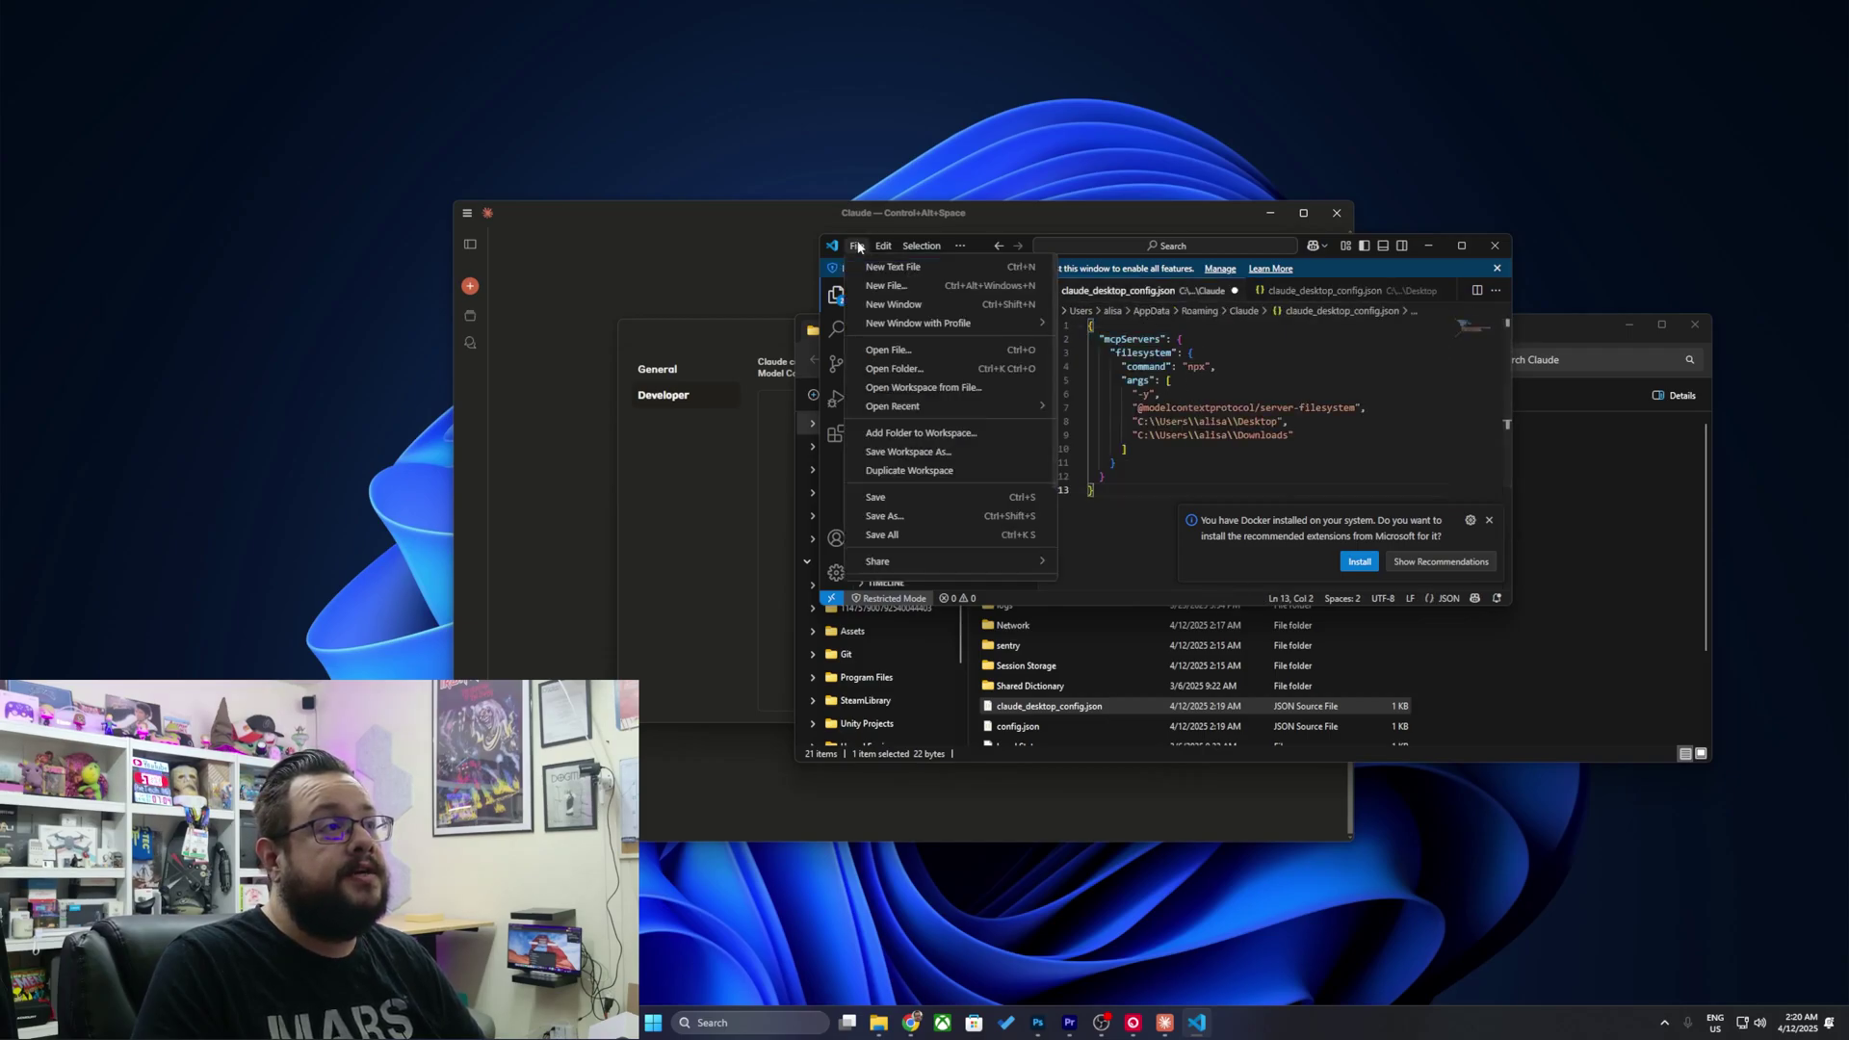
left_click(900, 482)
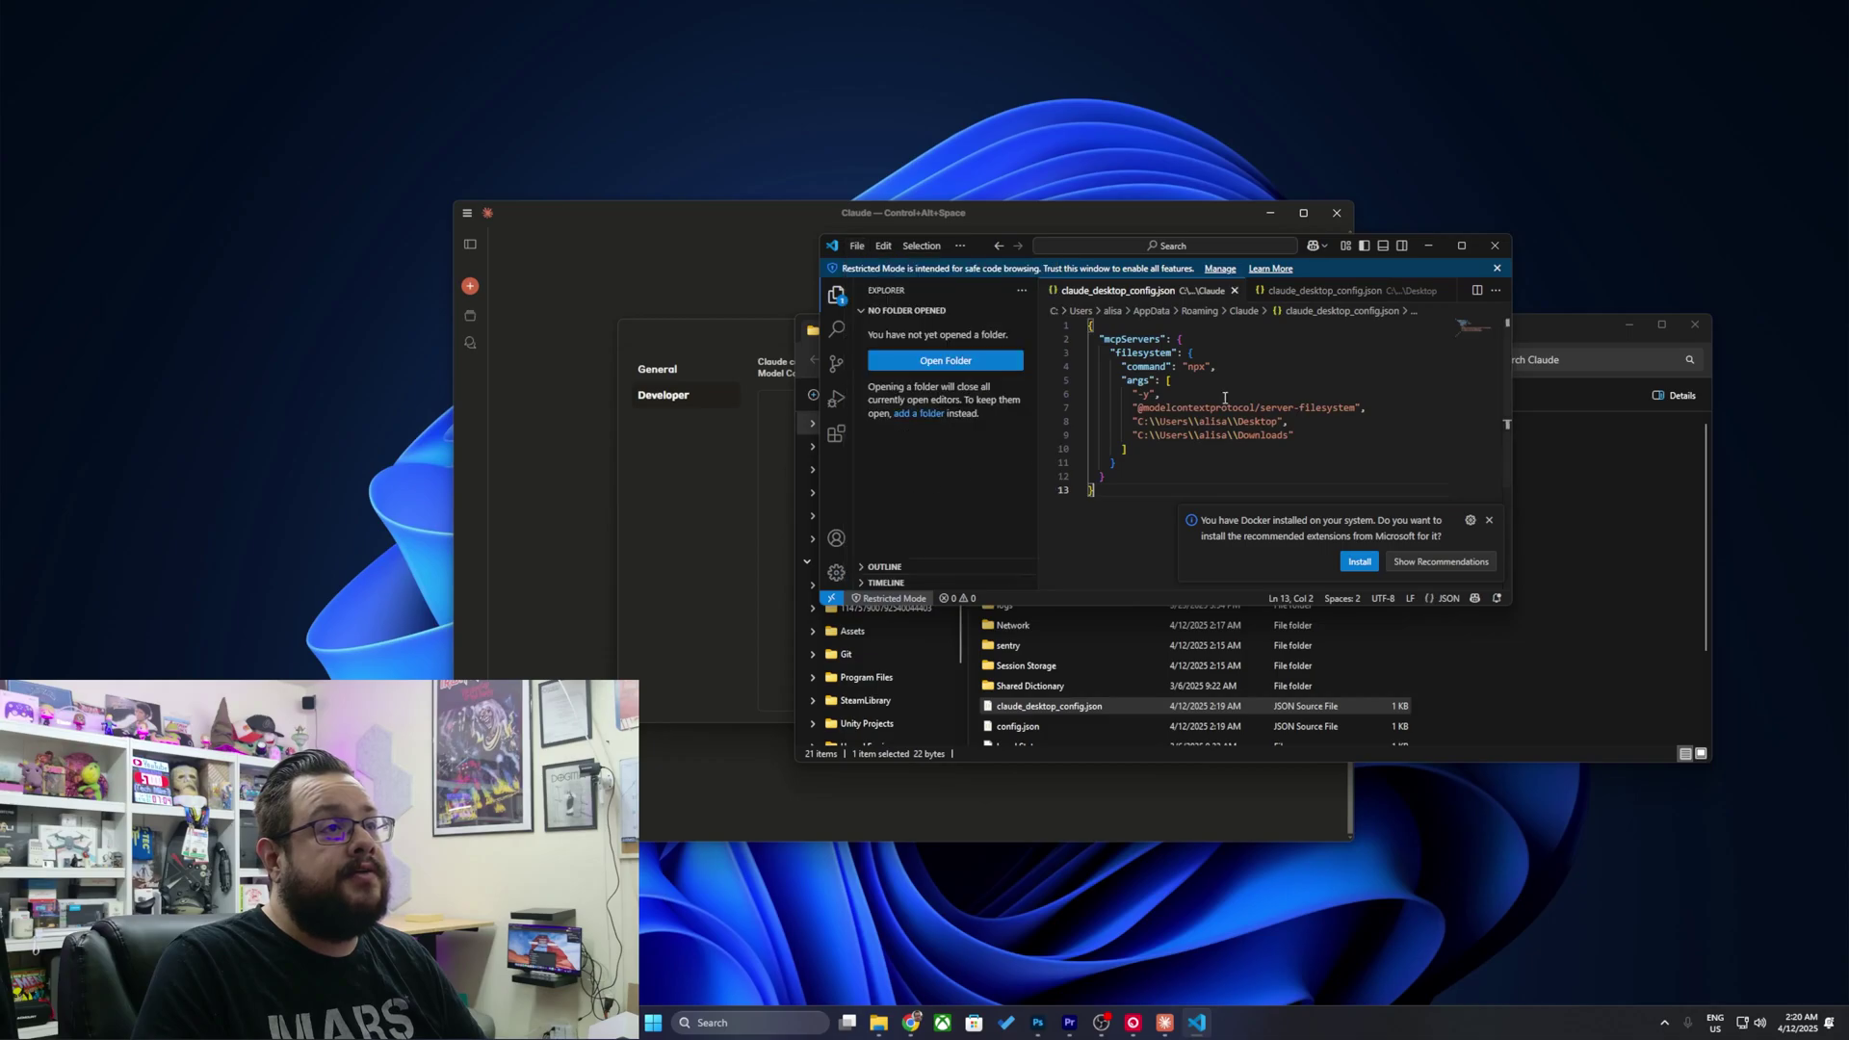
Close the code editor, the file folder and the settings dialog, and close Claude to restart it.
left_click(1494, 245)
left_click(1695, 324)
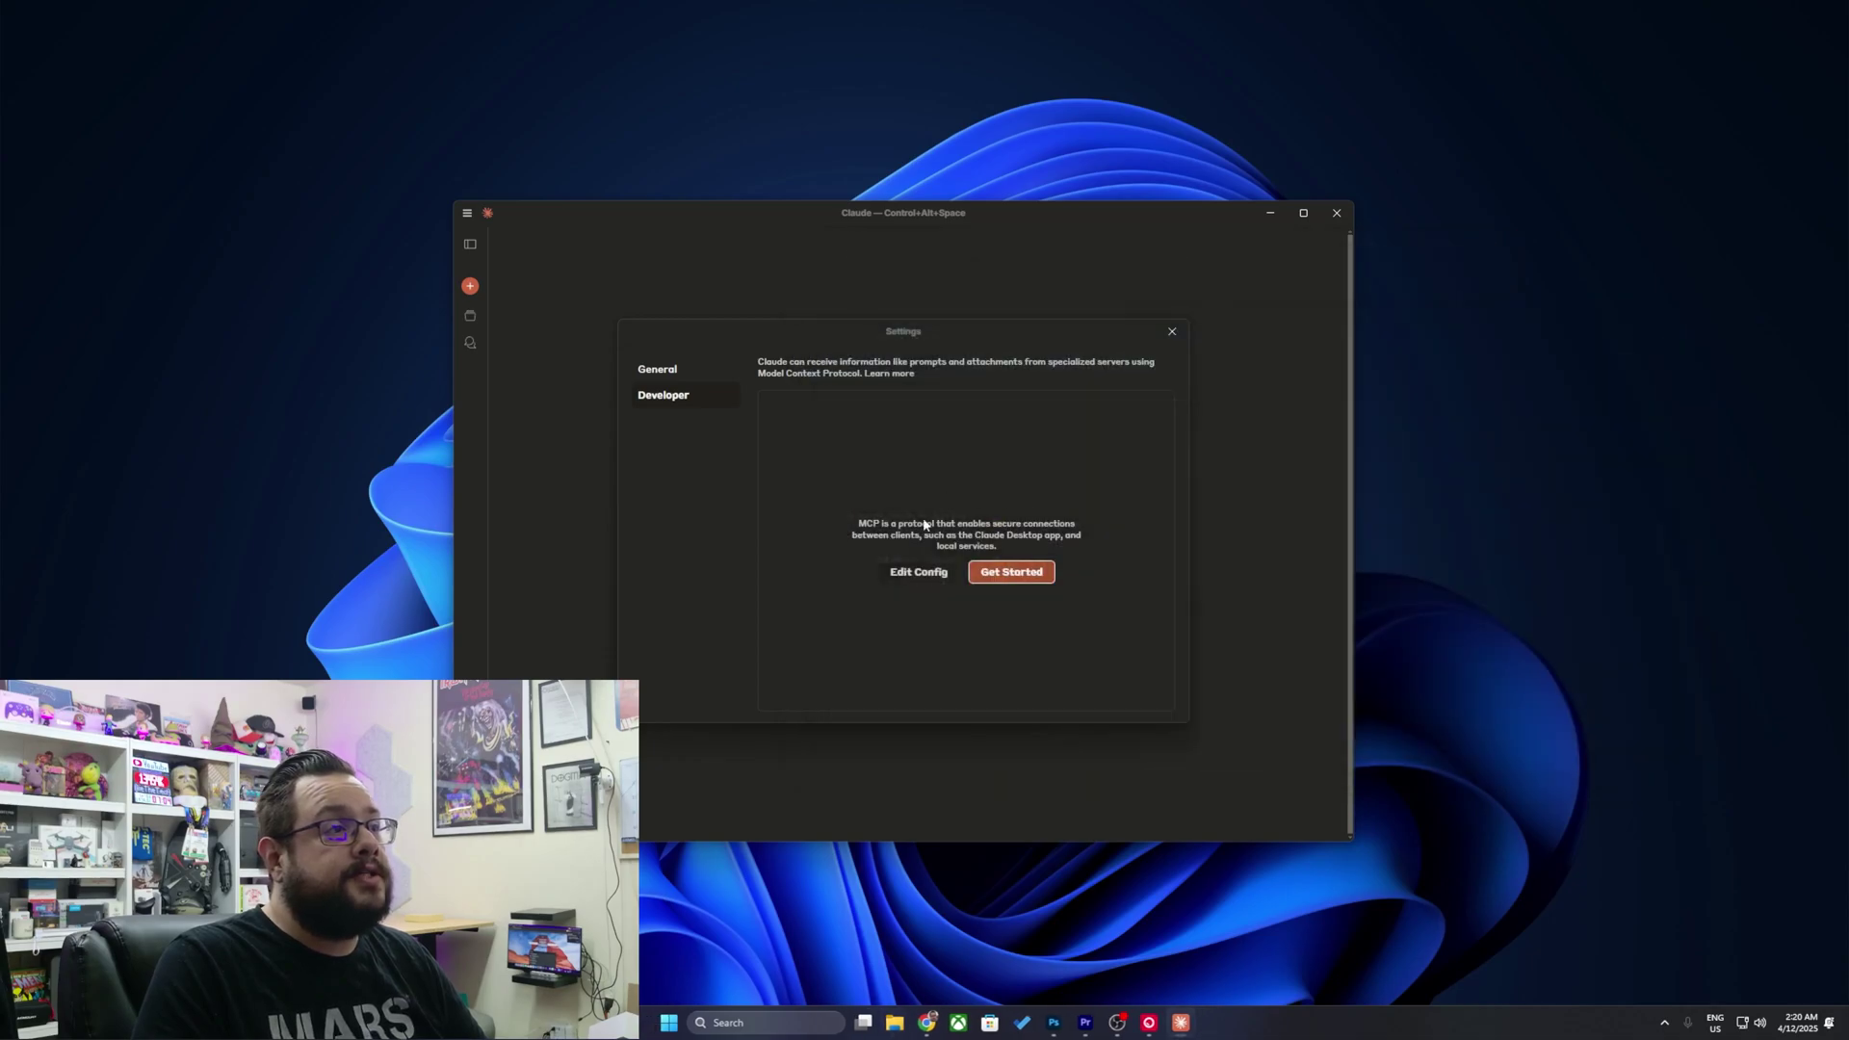
left_click(1170, 333)
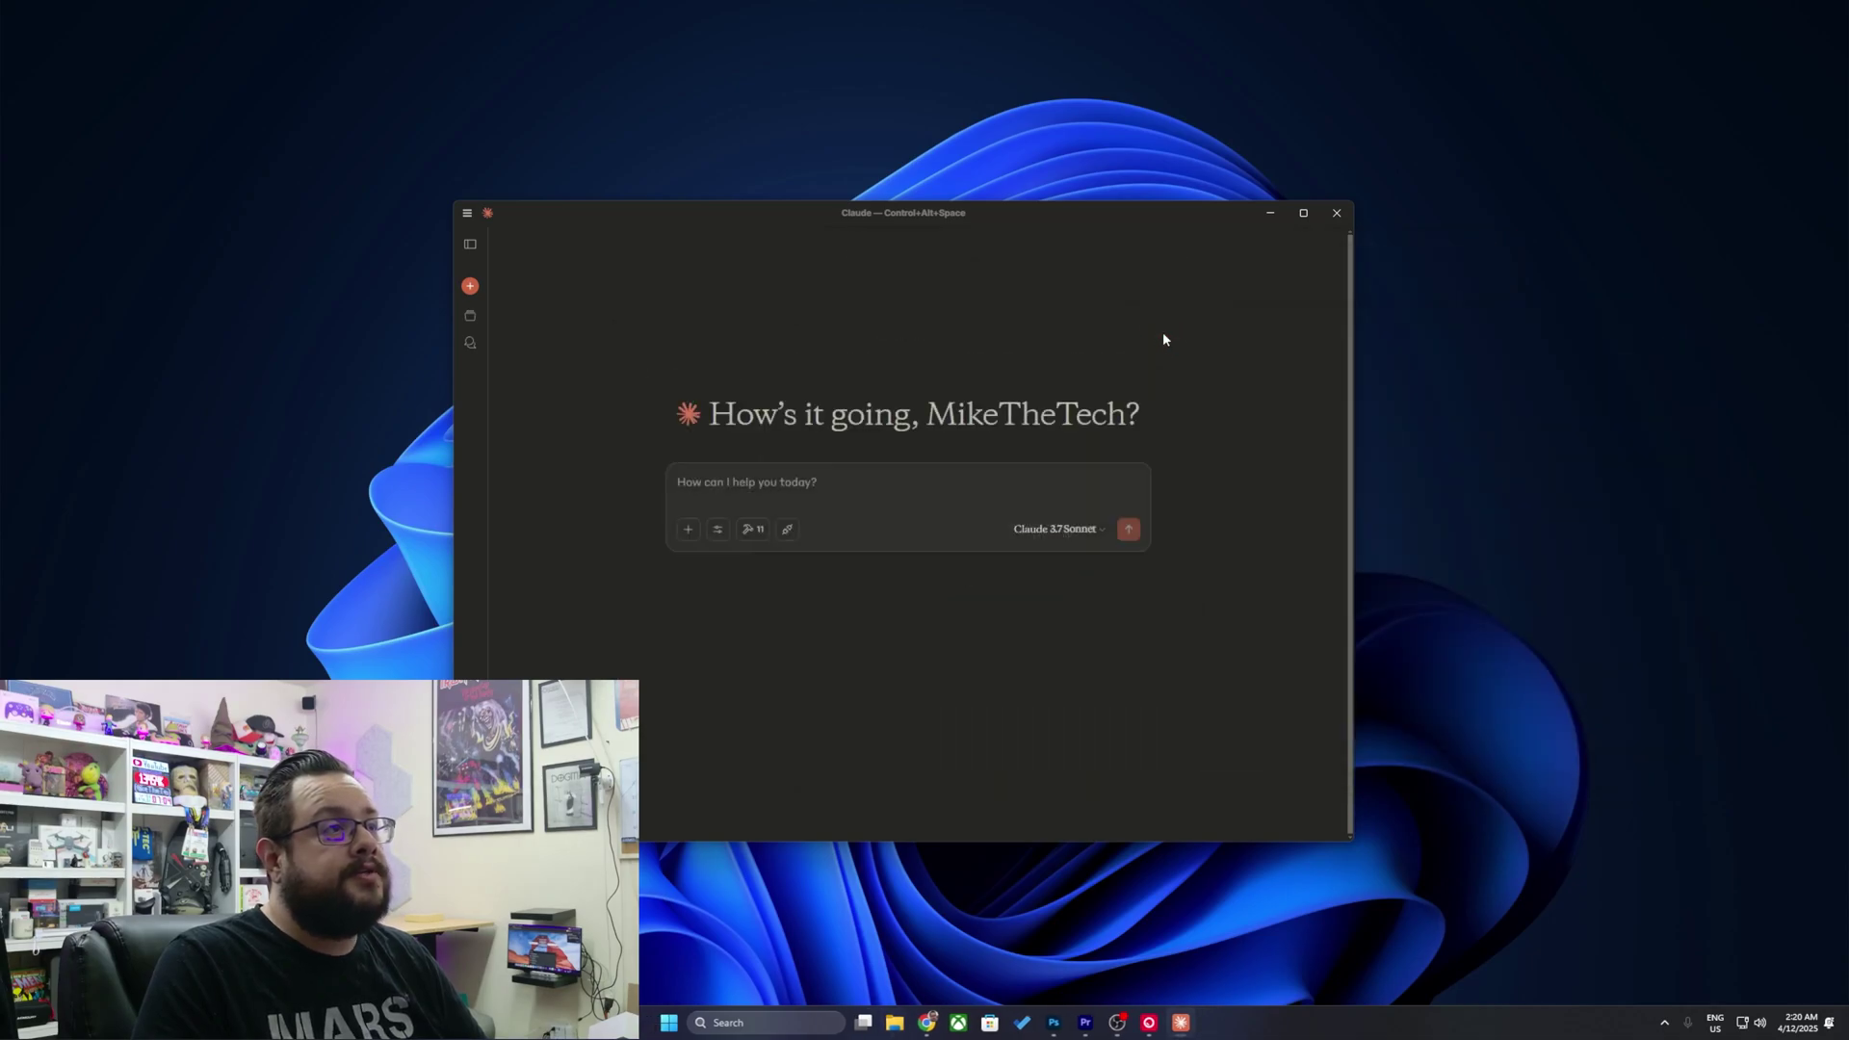
left_click(1336, 213)
Check the status, command and arguments of the filesystem server in the Developer settings, and close the settings.
left_click(467, 212)
mouse_move(503, 241)
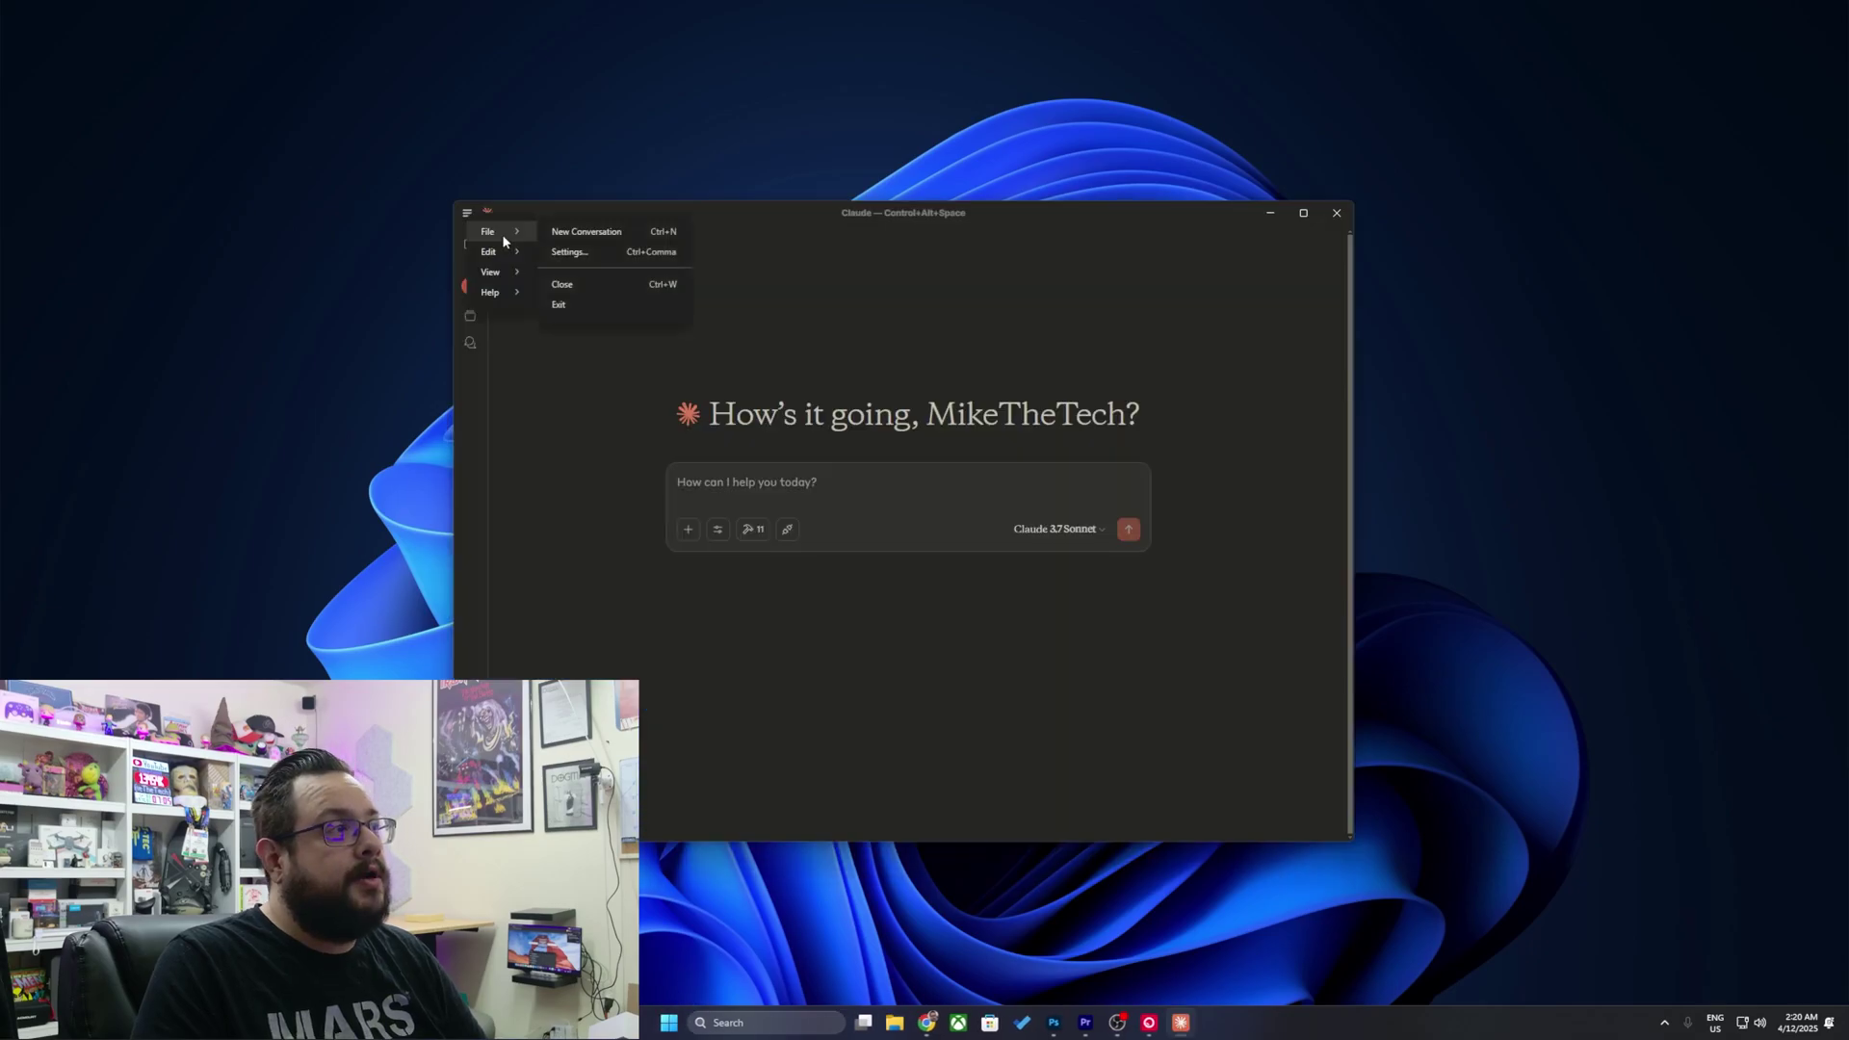
left_click(569, 252)
left_click(683, 403)
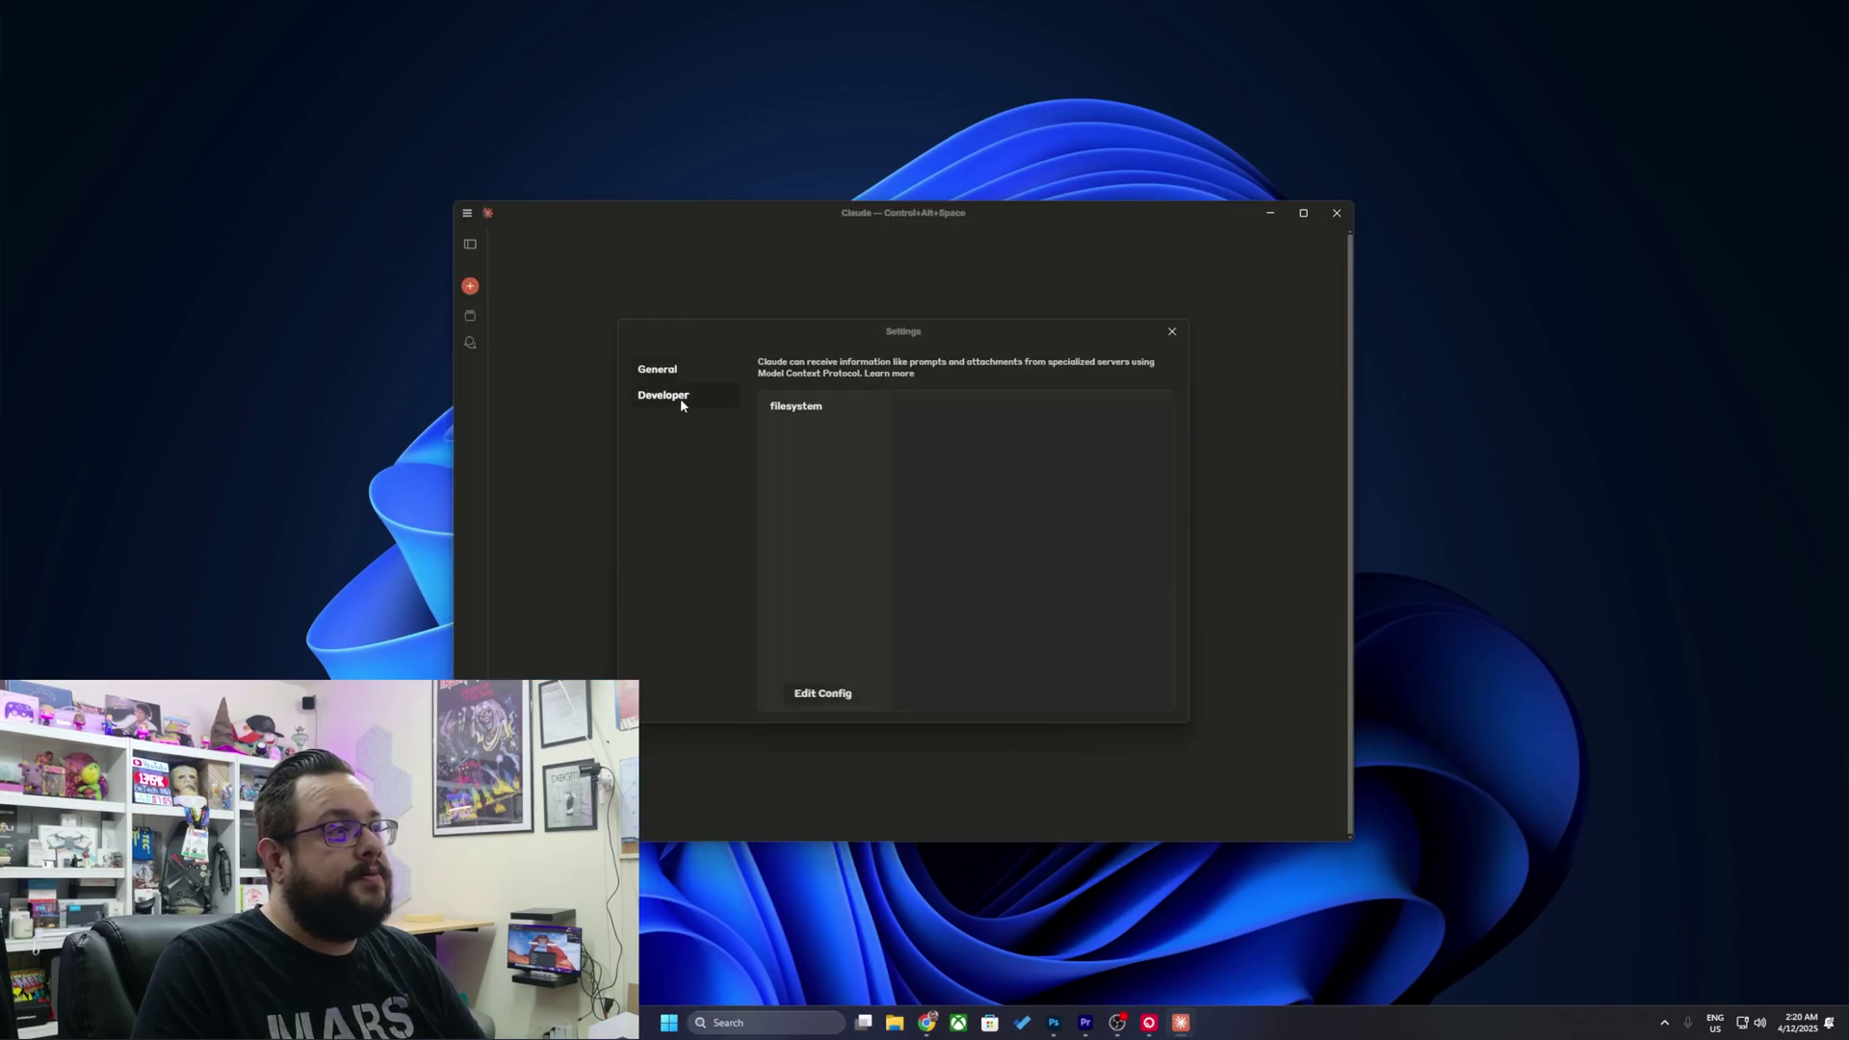
left_click(808, 406)
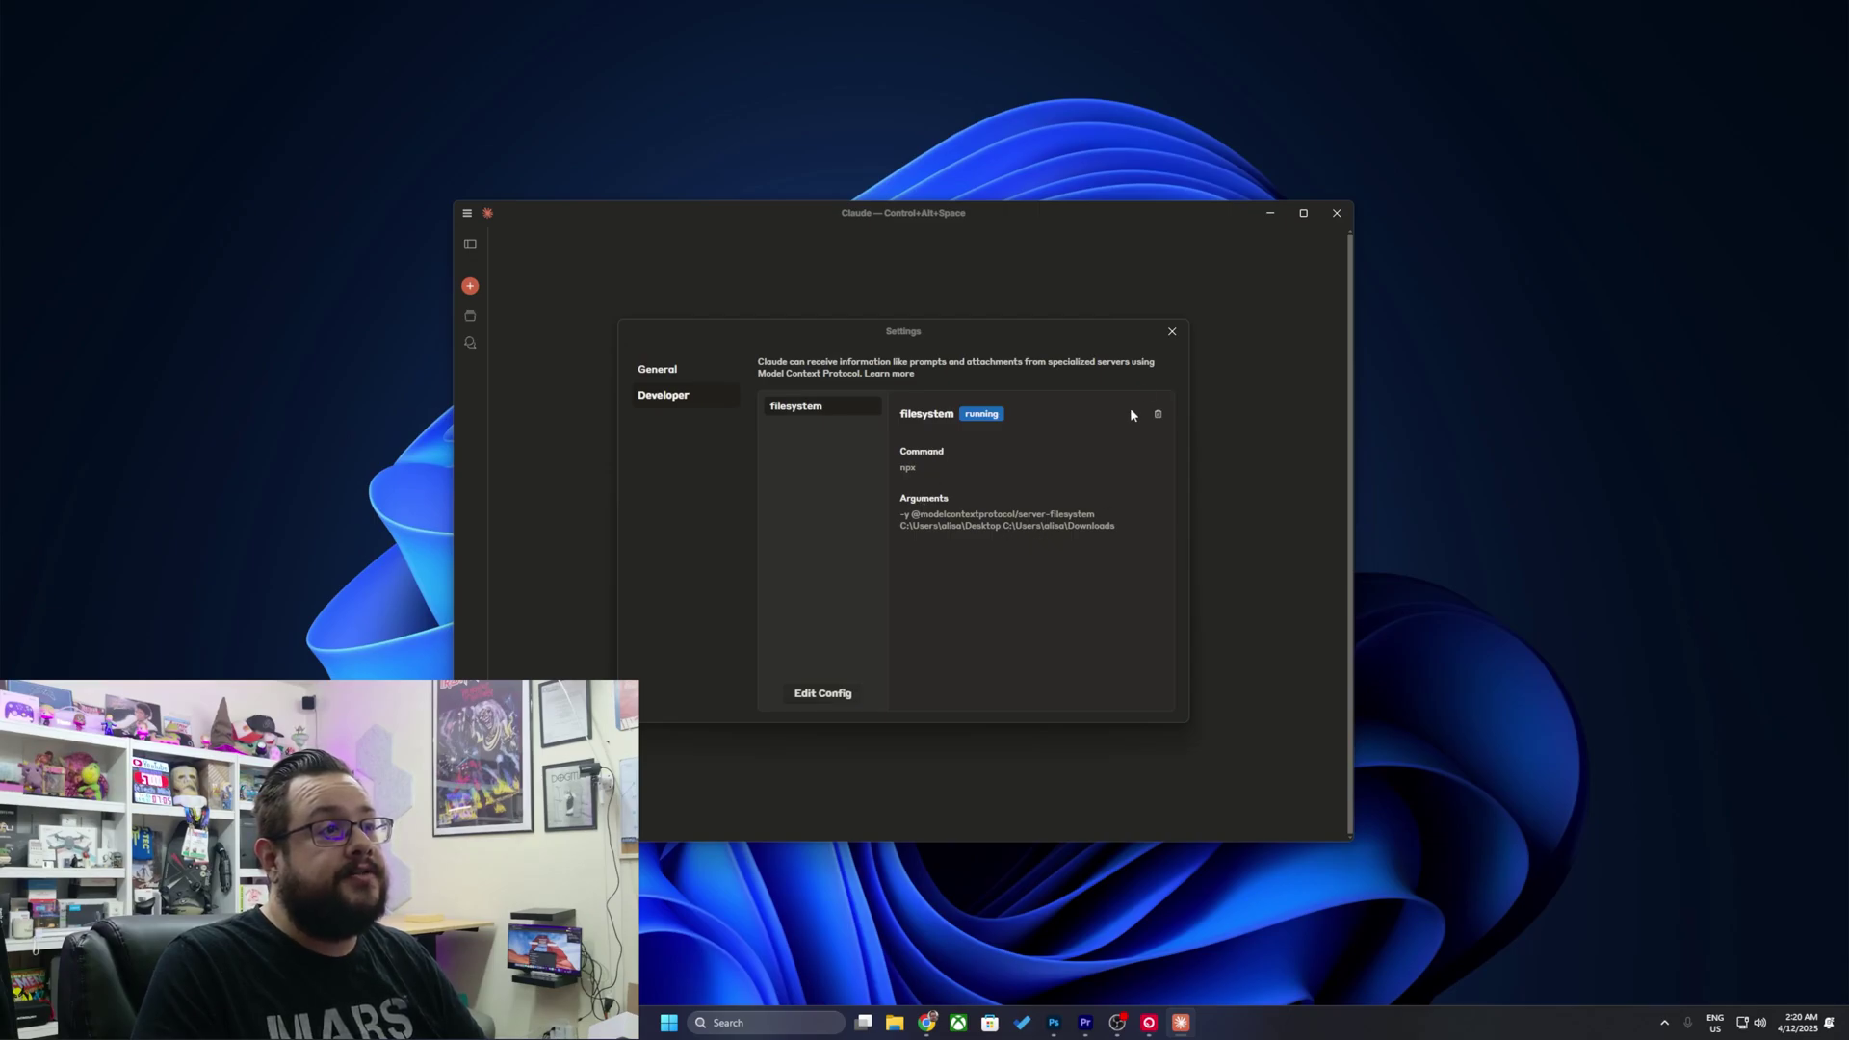
left_click(1172, 331)
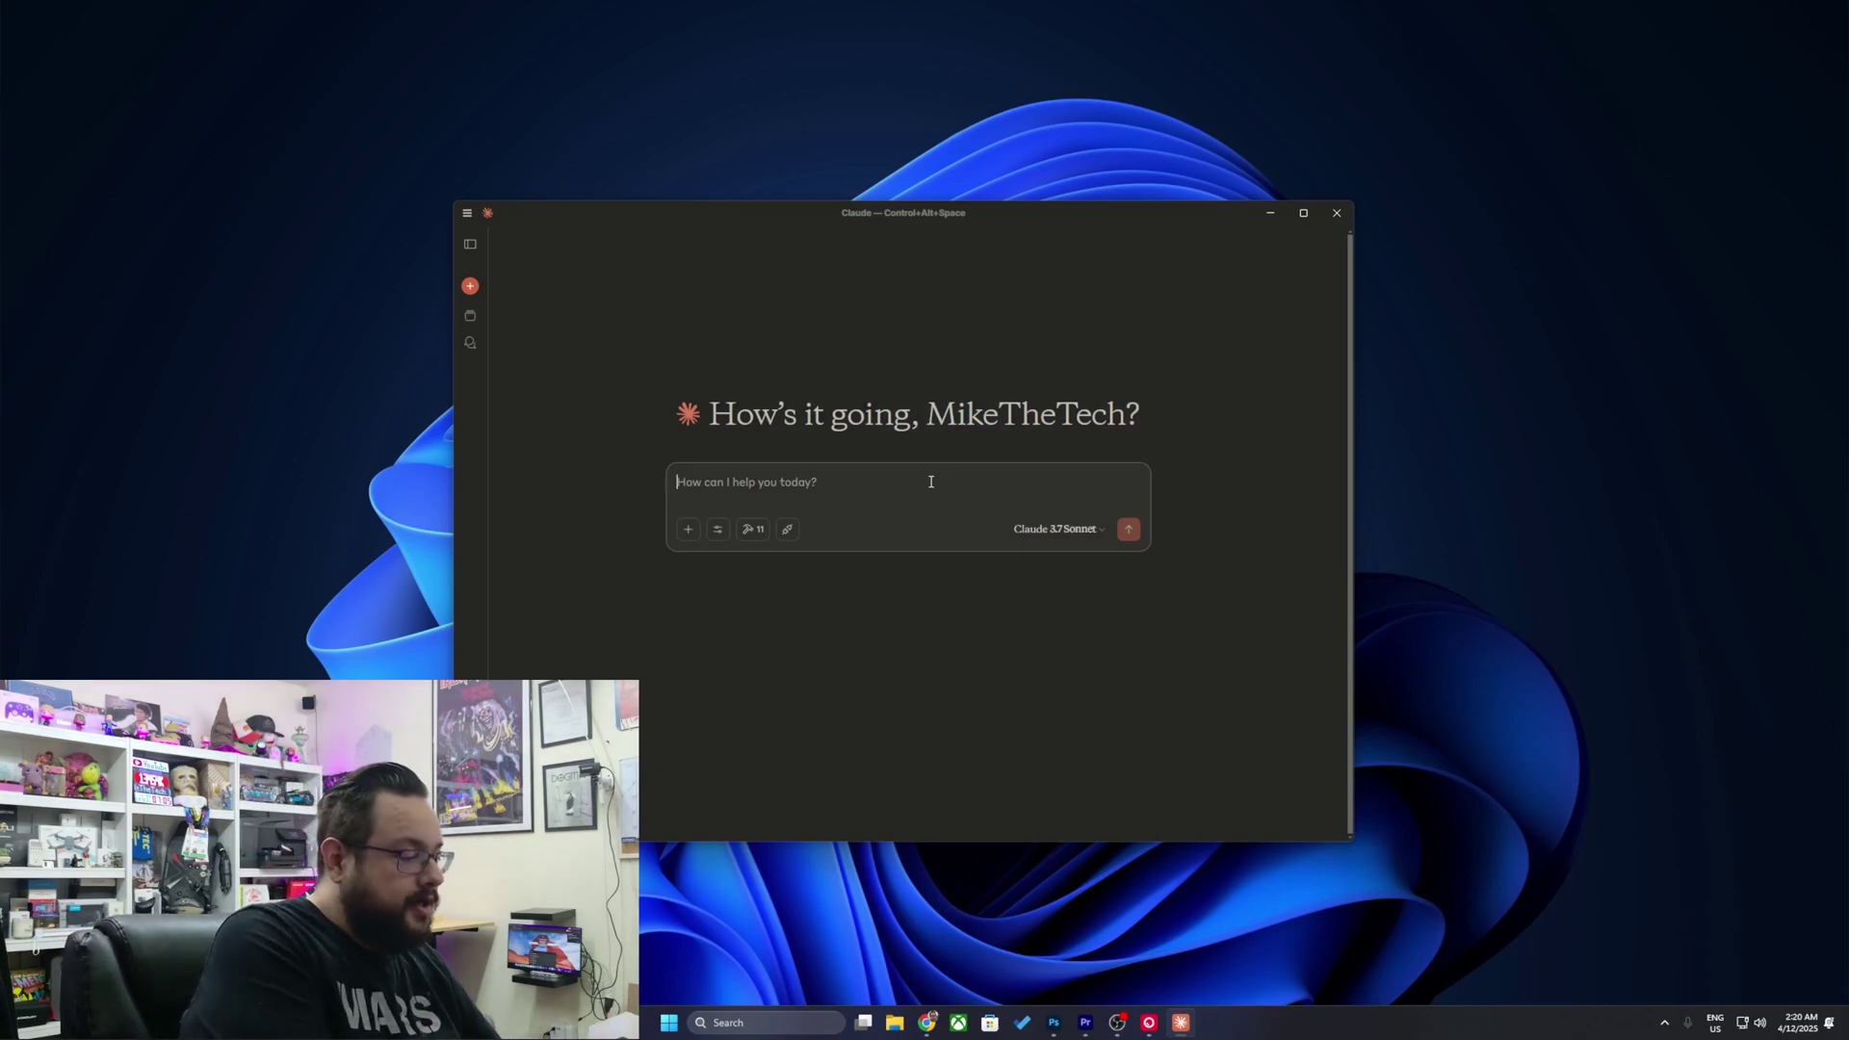
Ask Claude to create a simple Python project on the desktop, with the aim of allowing the user to download any Git repository.
type("Can you crea")
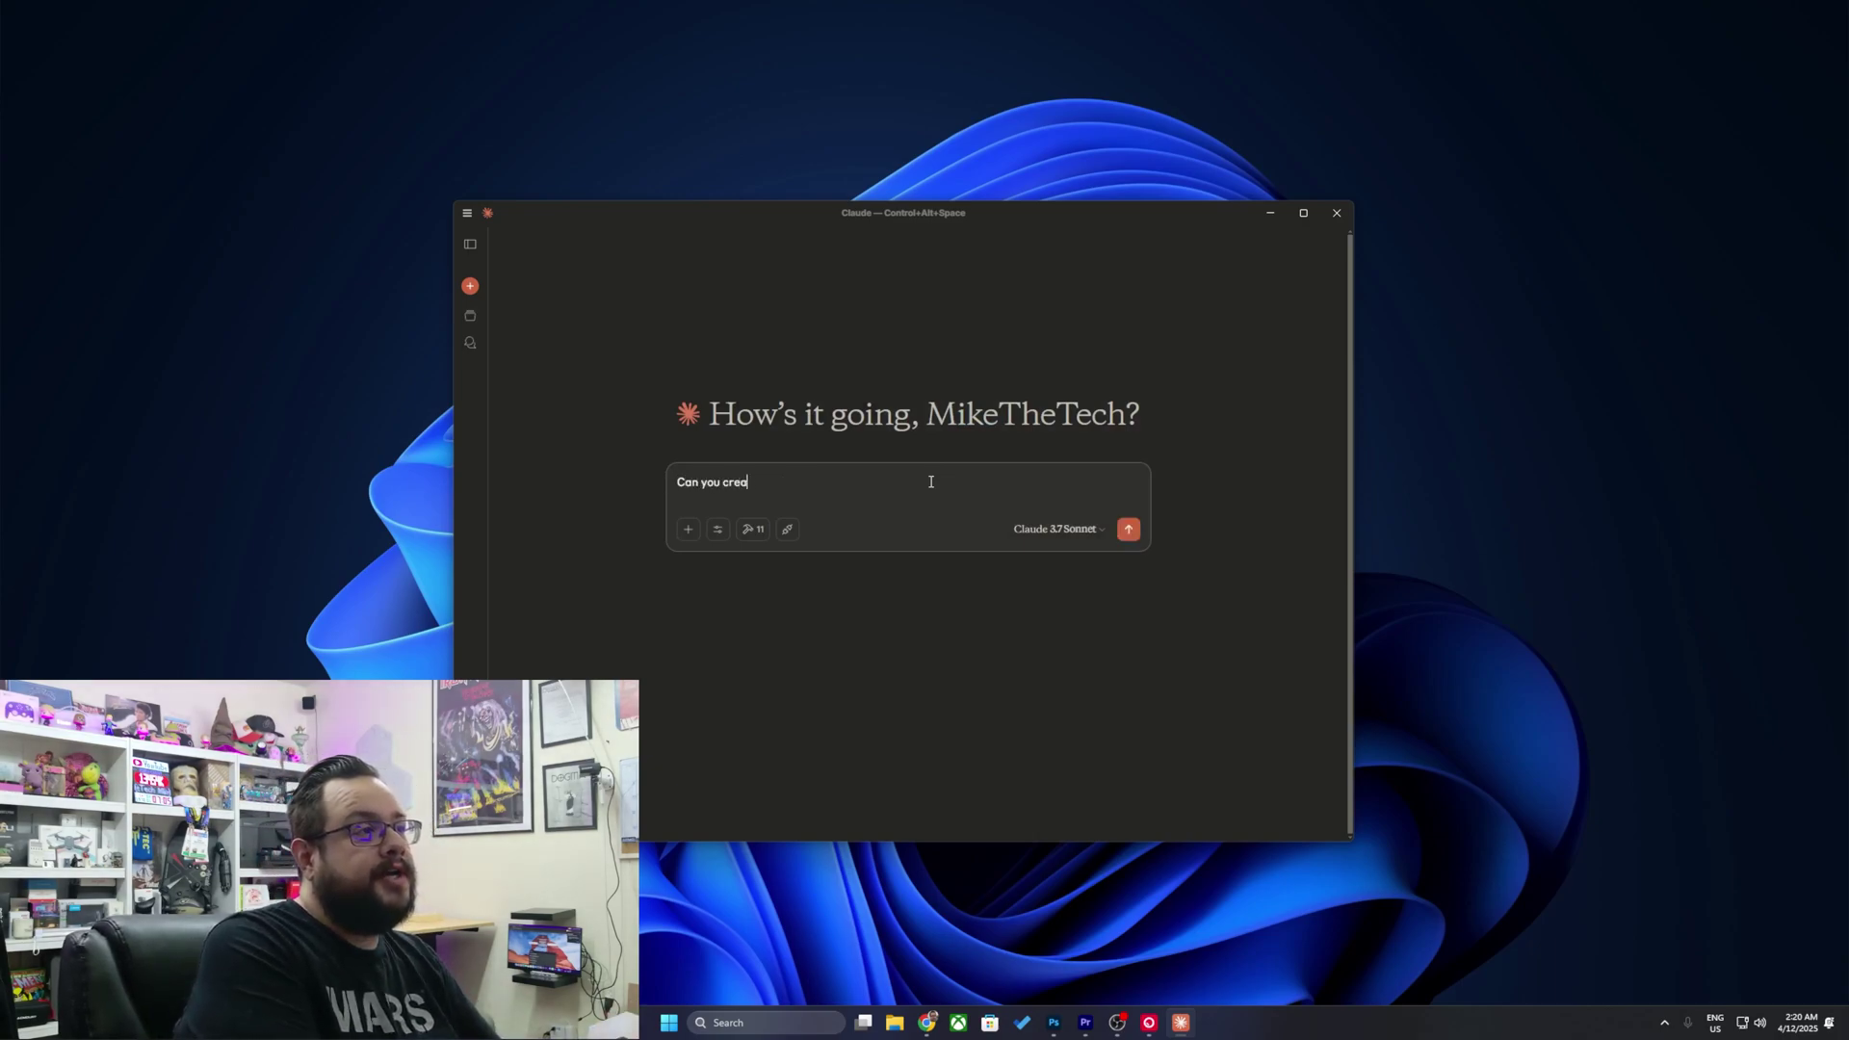
type("te a simple Python project on my desk")
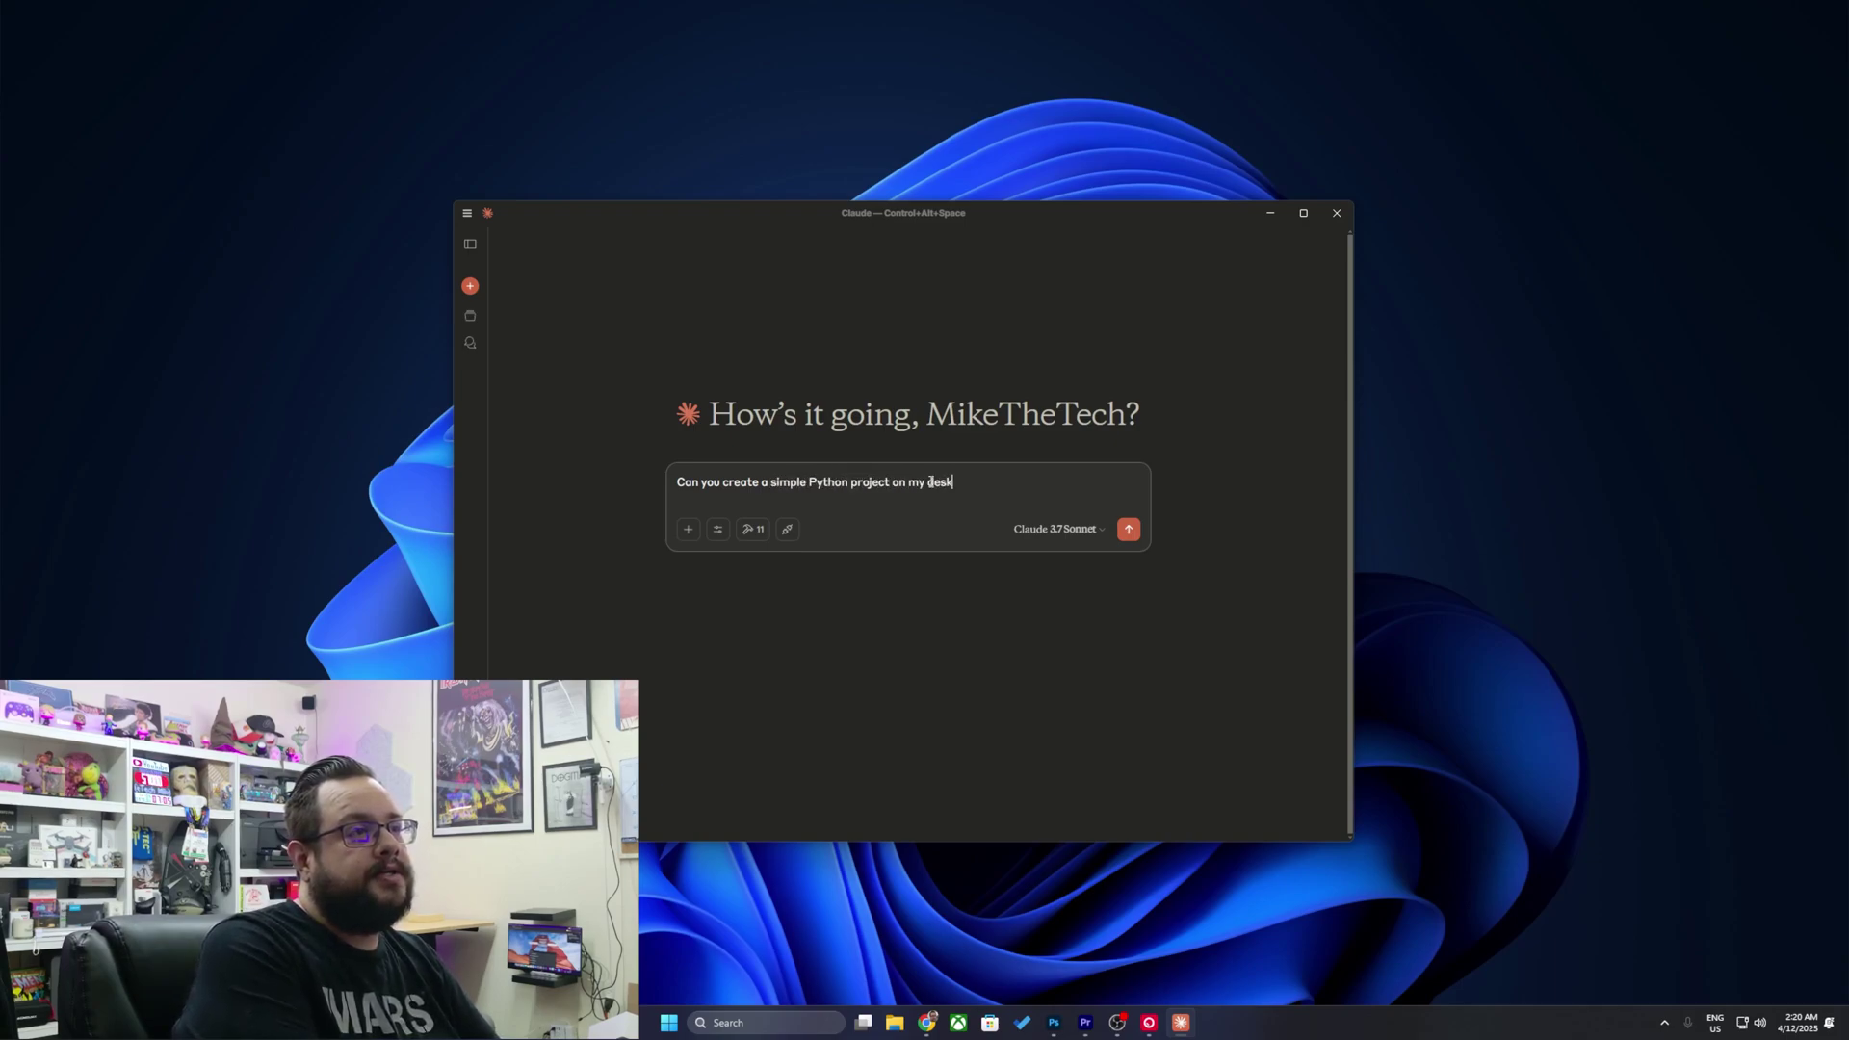
type("top, with th")
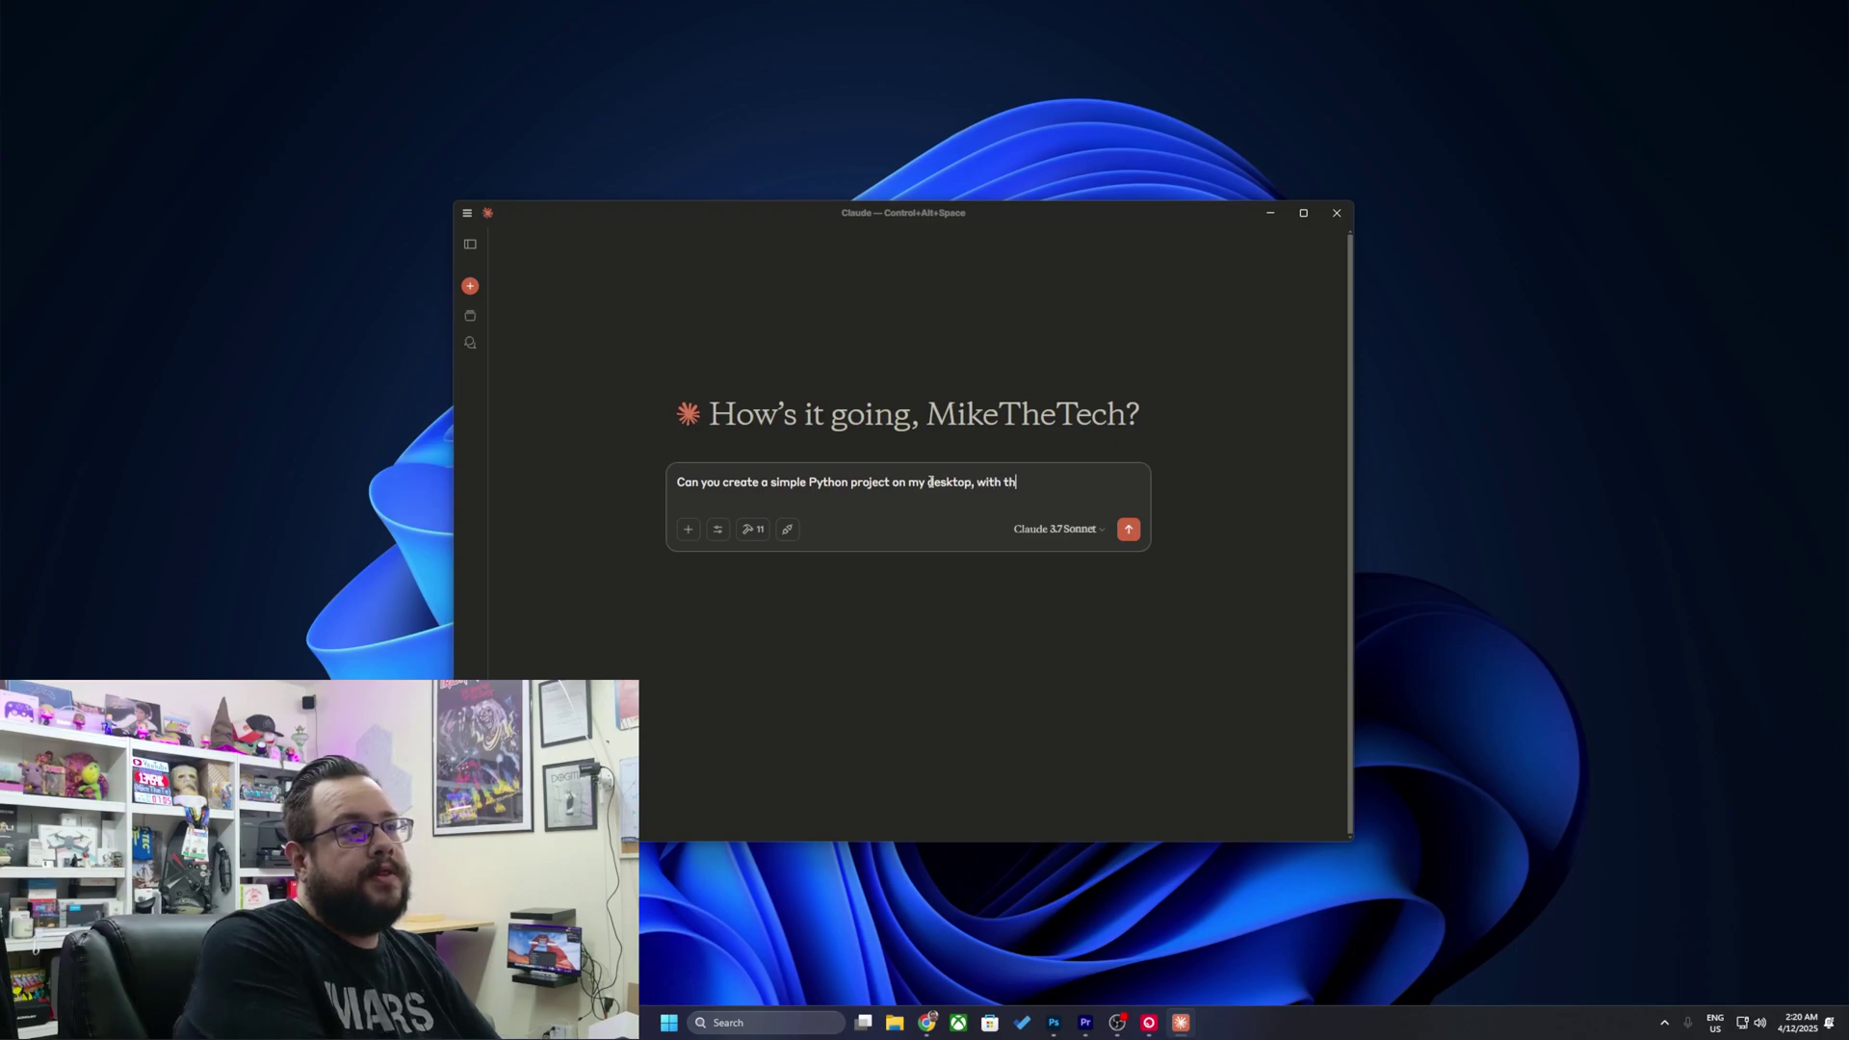
type("e aim of allow")
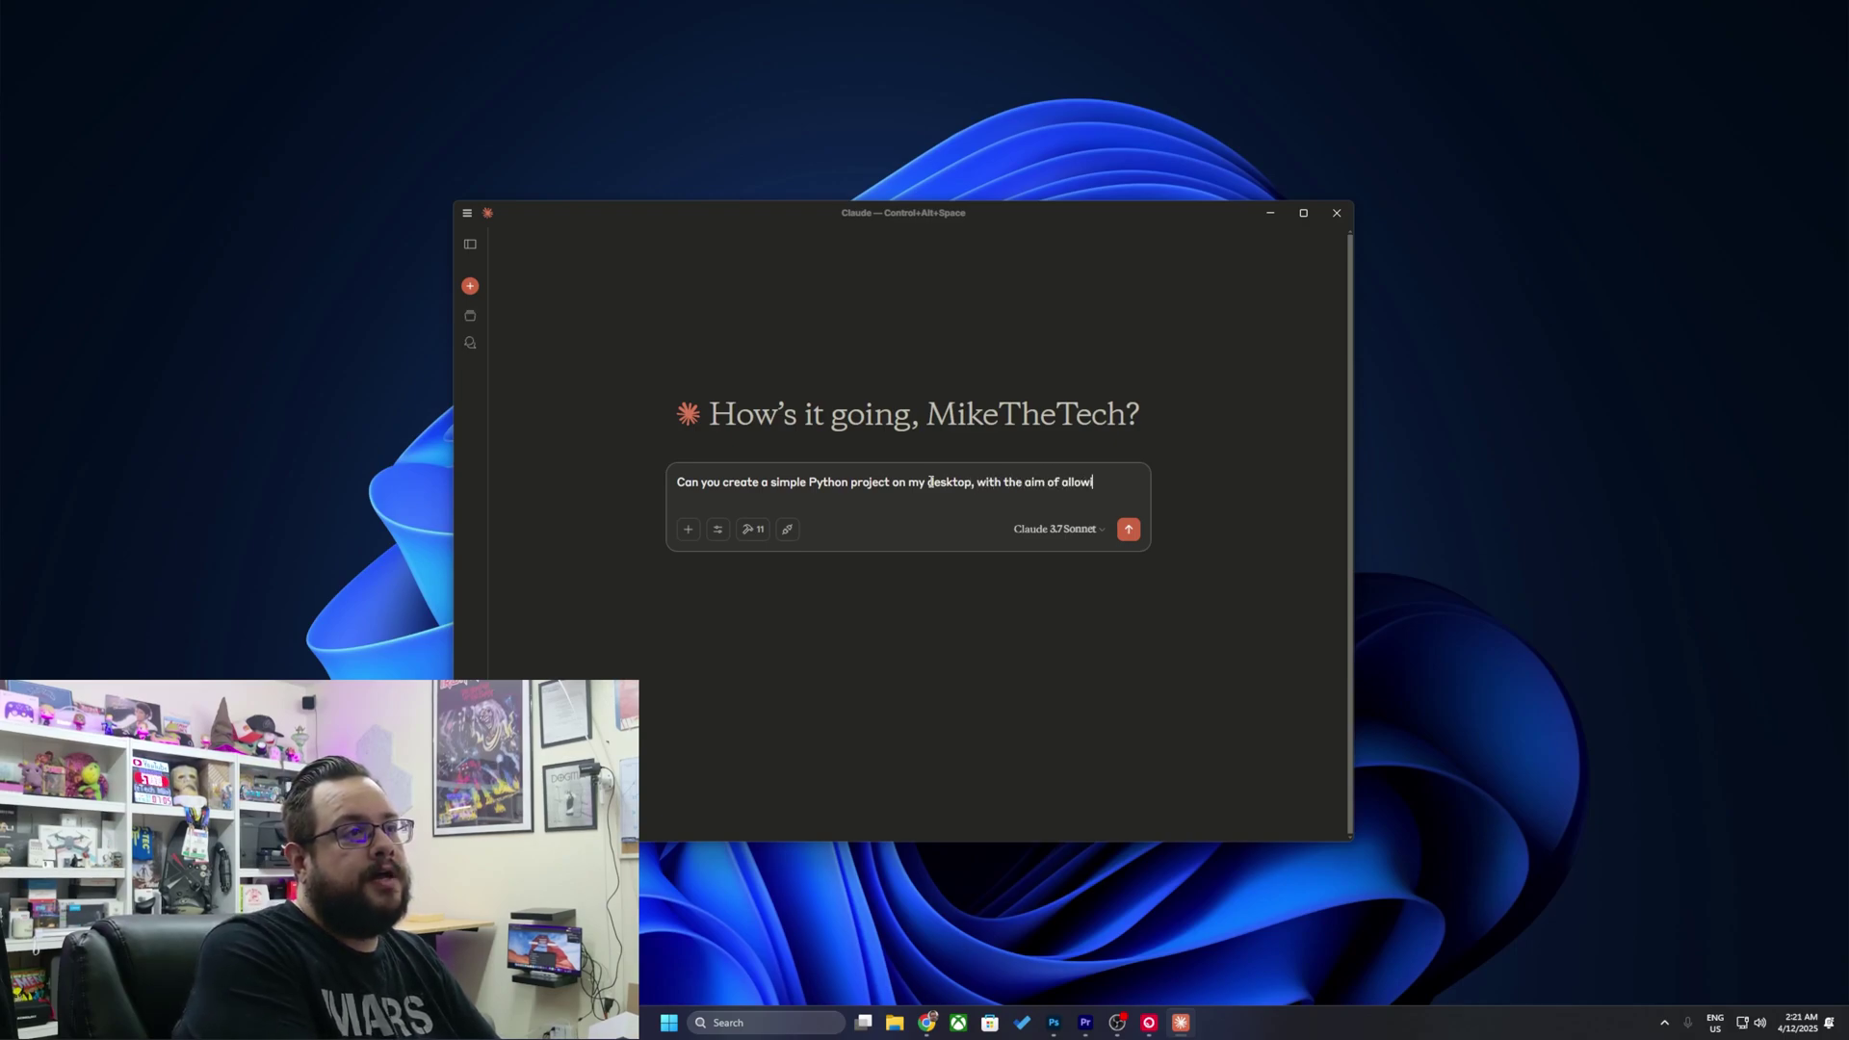
type("ing the user to download any Git")
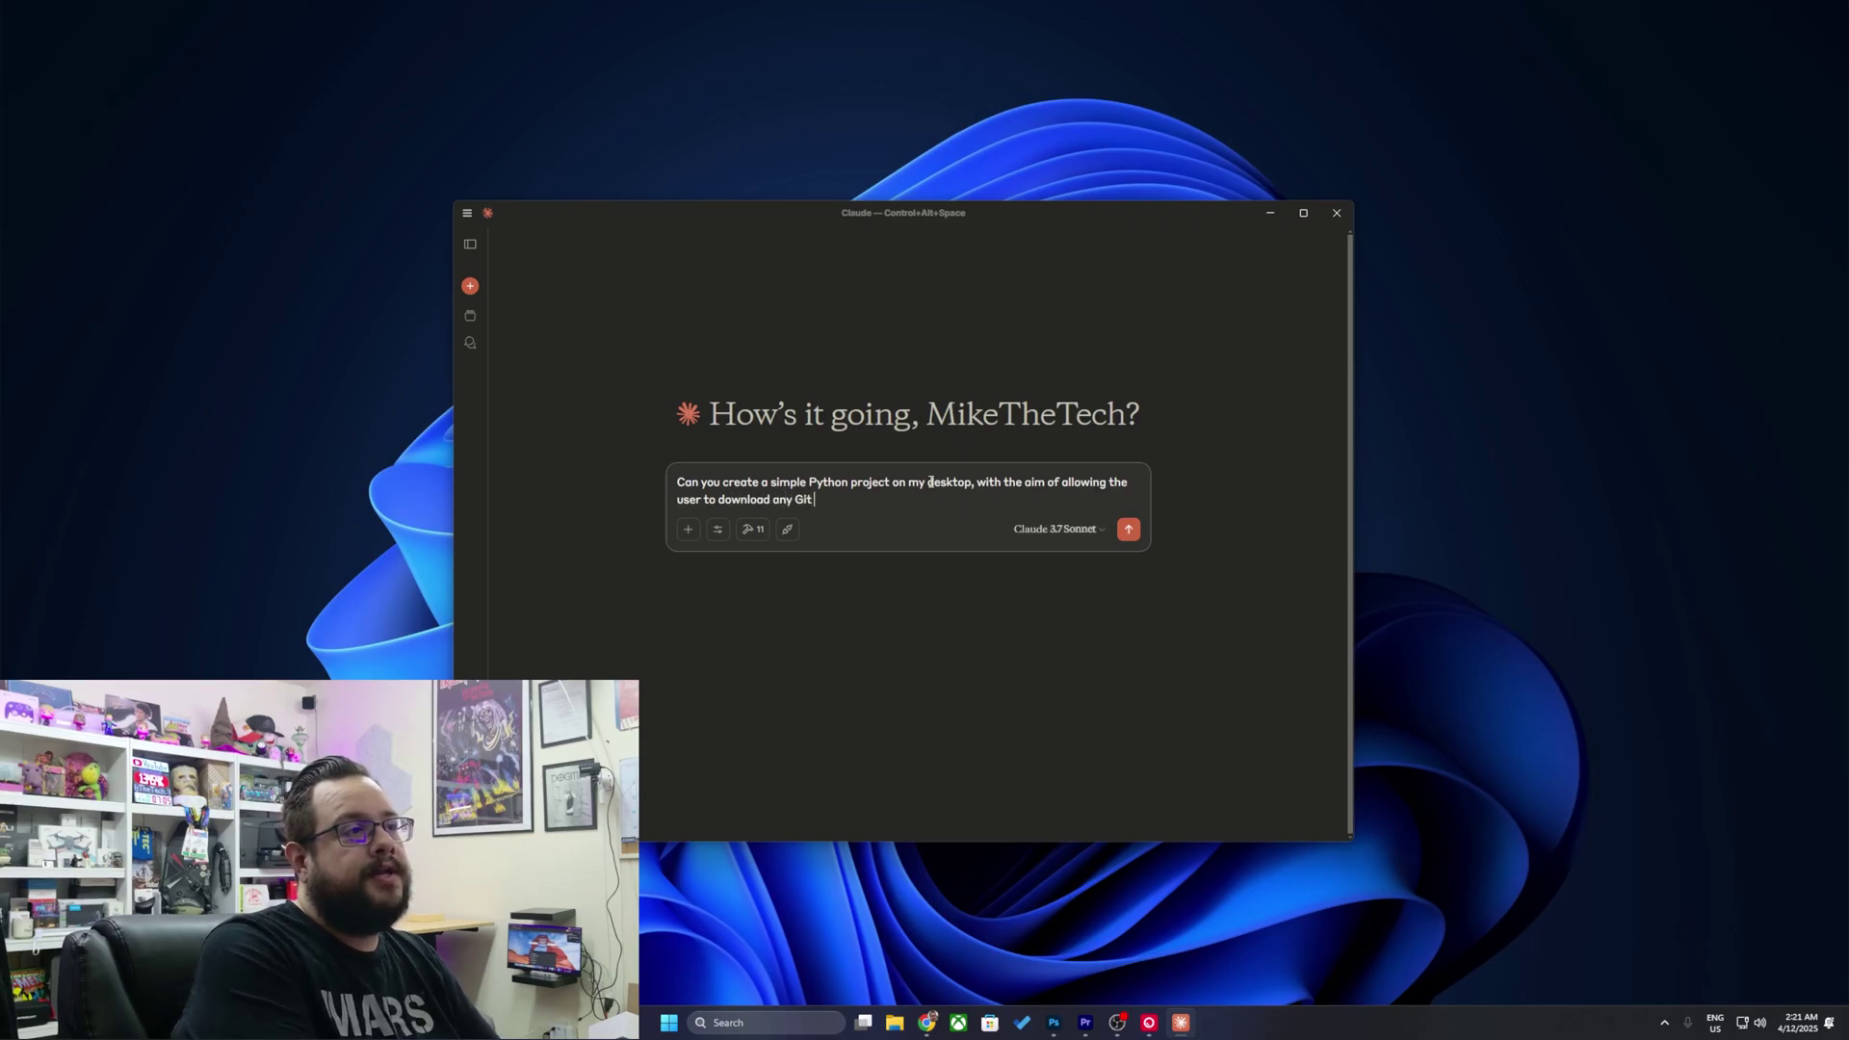
type(" repository.")
key("Return")
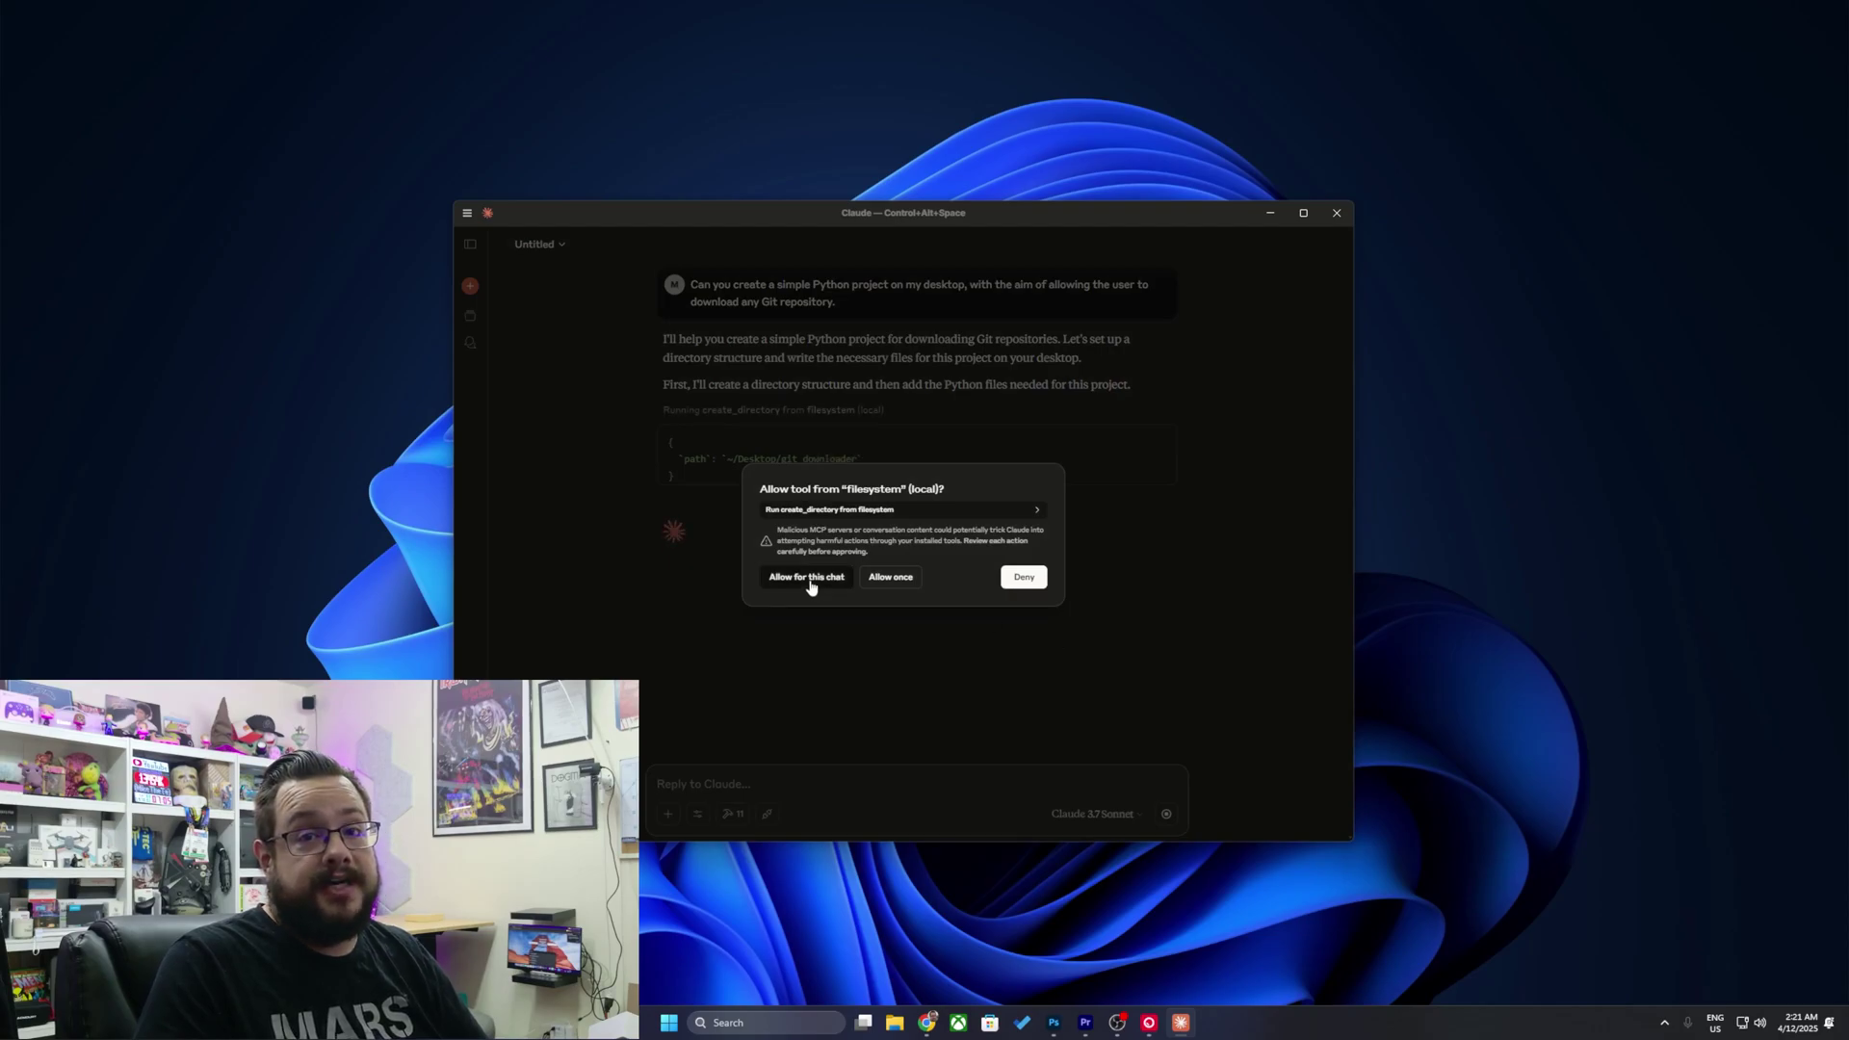
Allow the filesystem tool for this chat and open the git_downloader folder on the desktop.
left_click(808, 578)
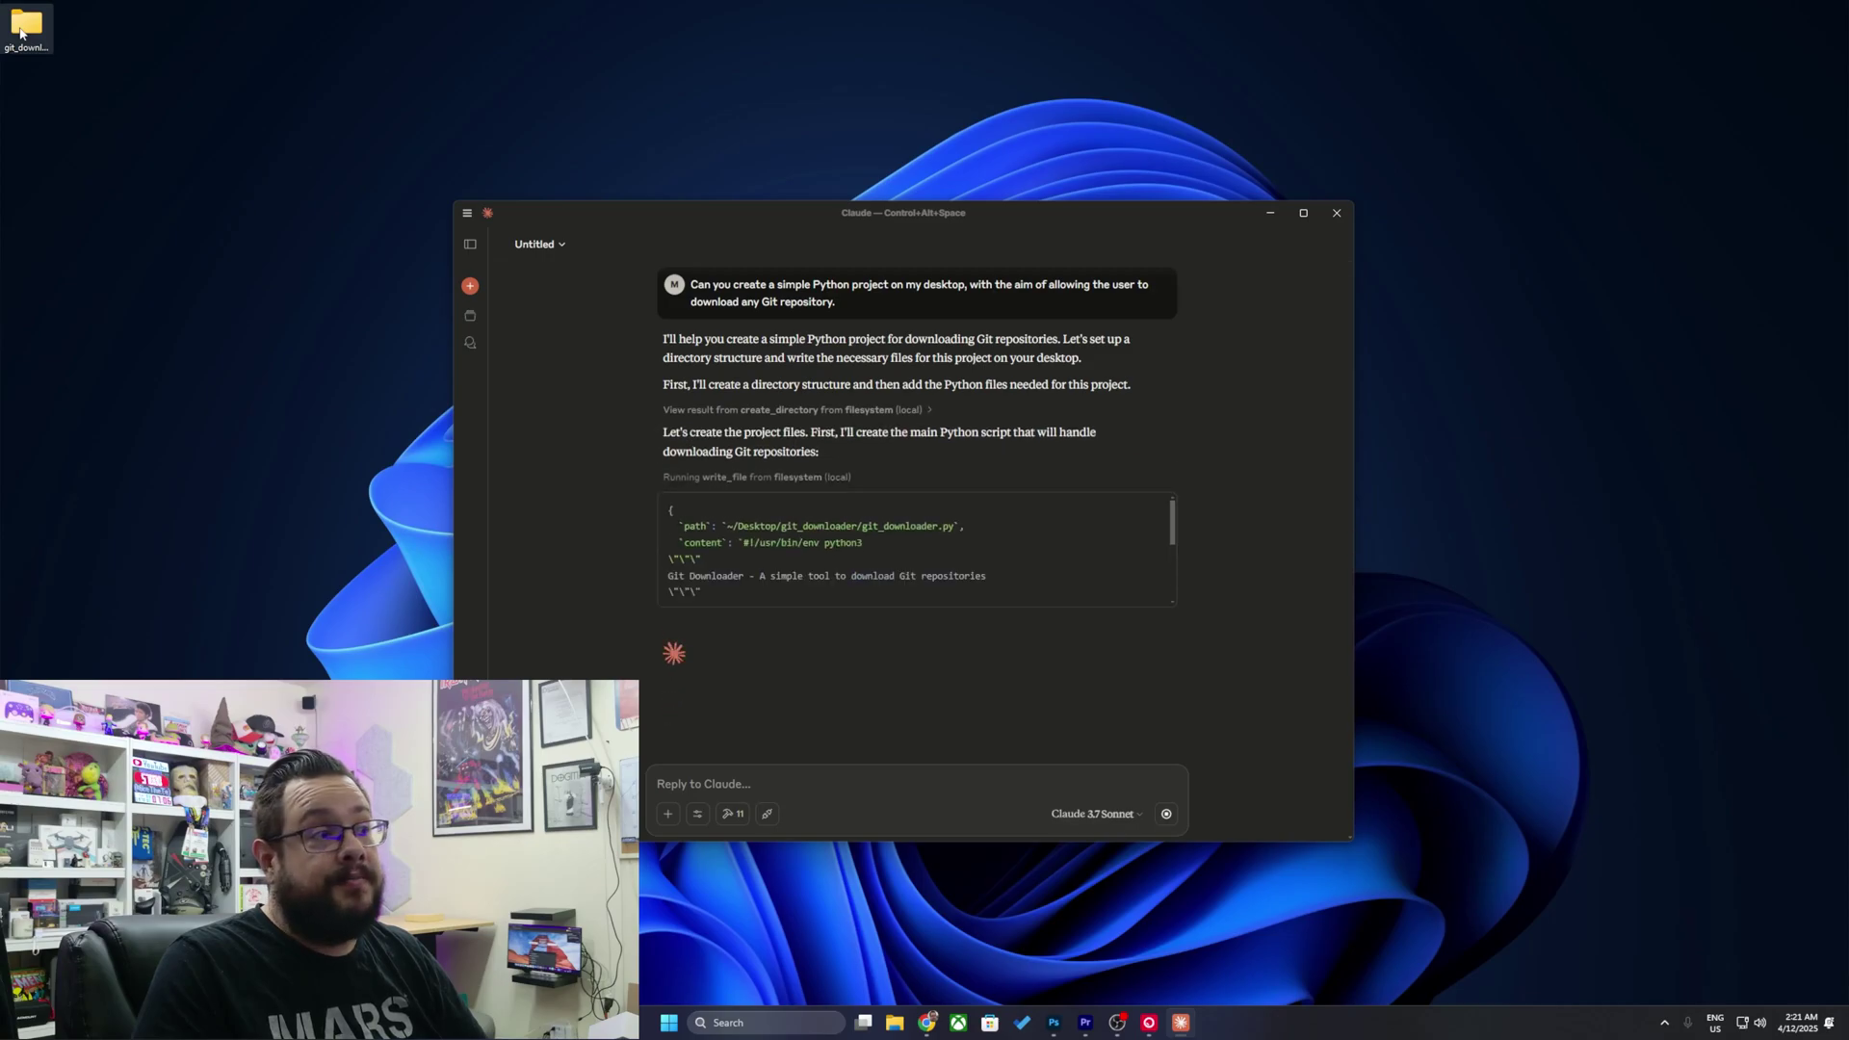
double_click(20, 33)
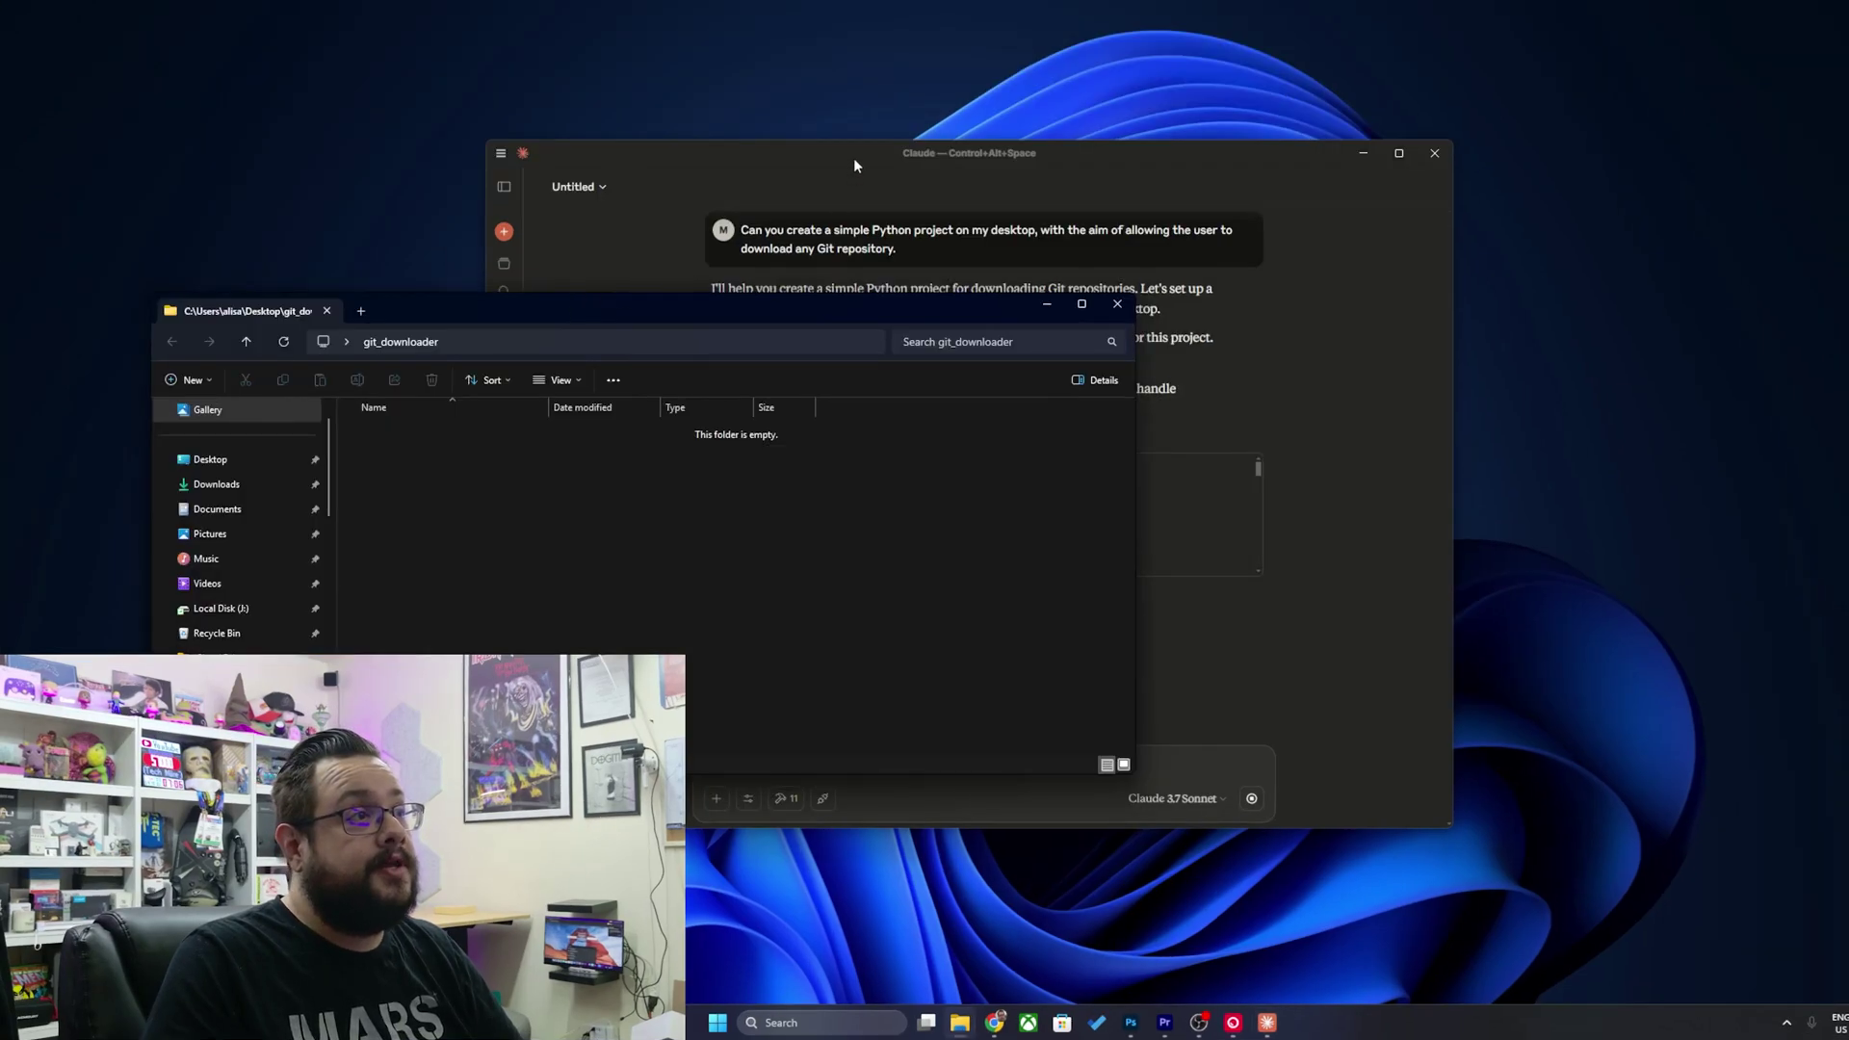
Move the Claude window clear of the folder, allow the filesystem write_file tool for this chat, and check the git_downloader folder.
left_click_drag(854, 165, 1141, 43)
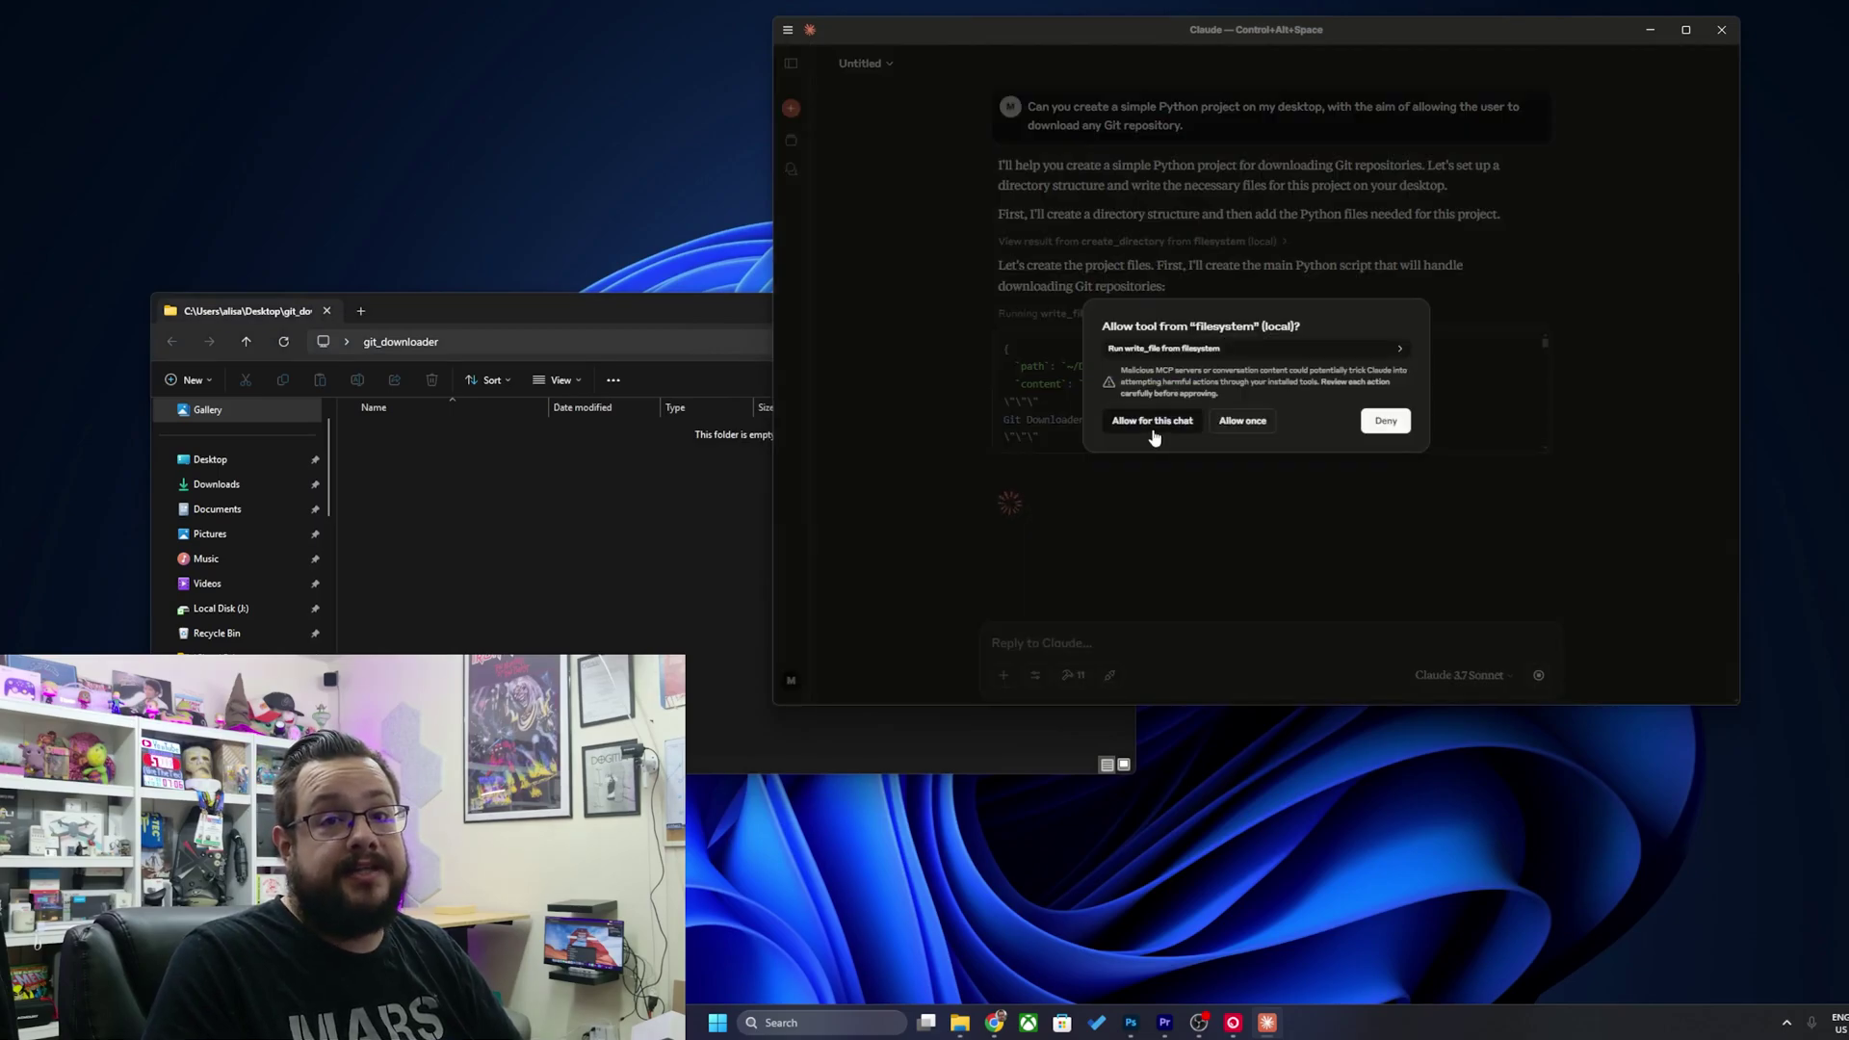
left_click(1154, 436)
left_click(423, 438)
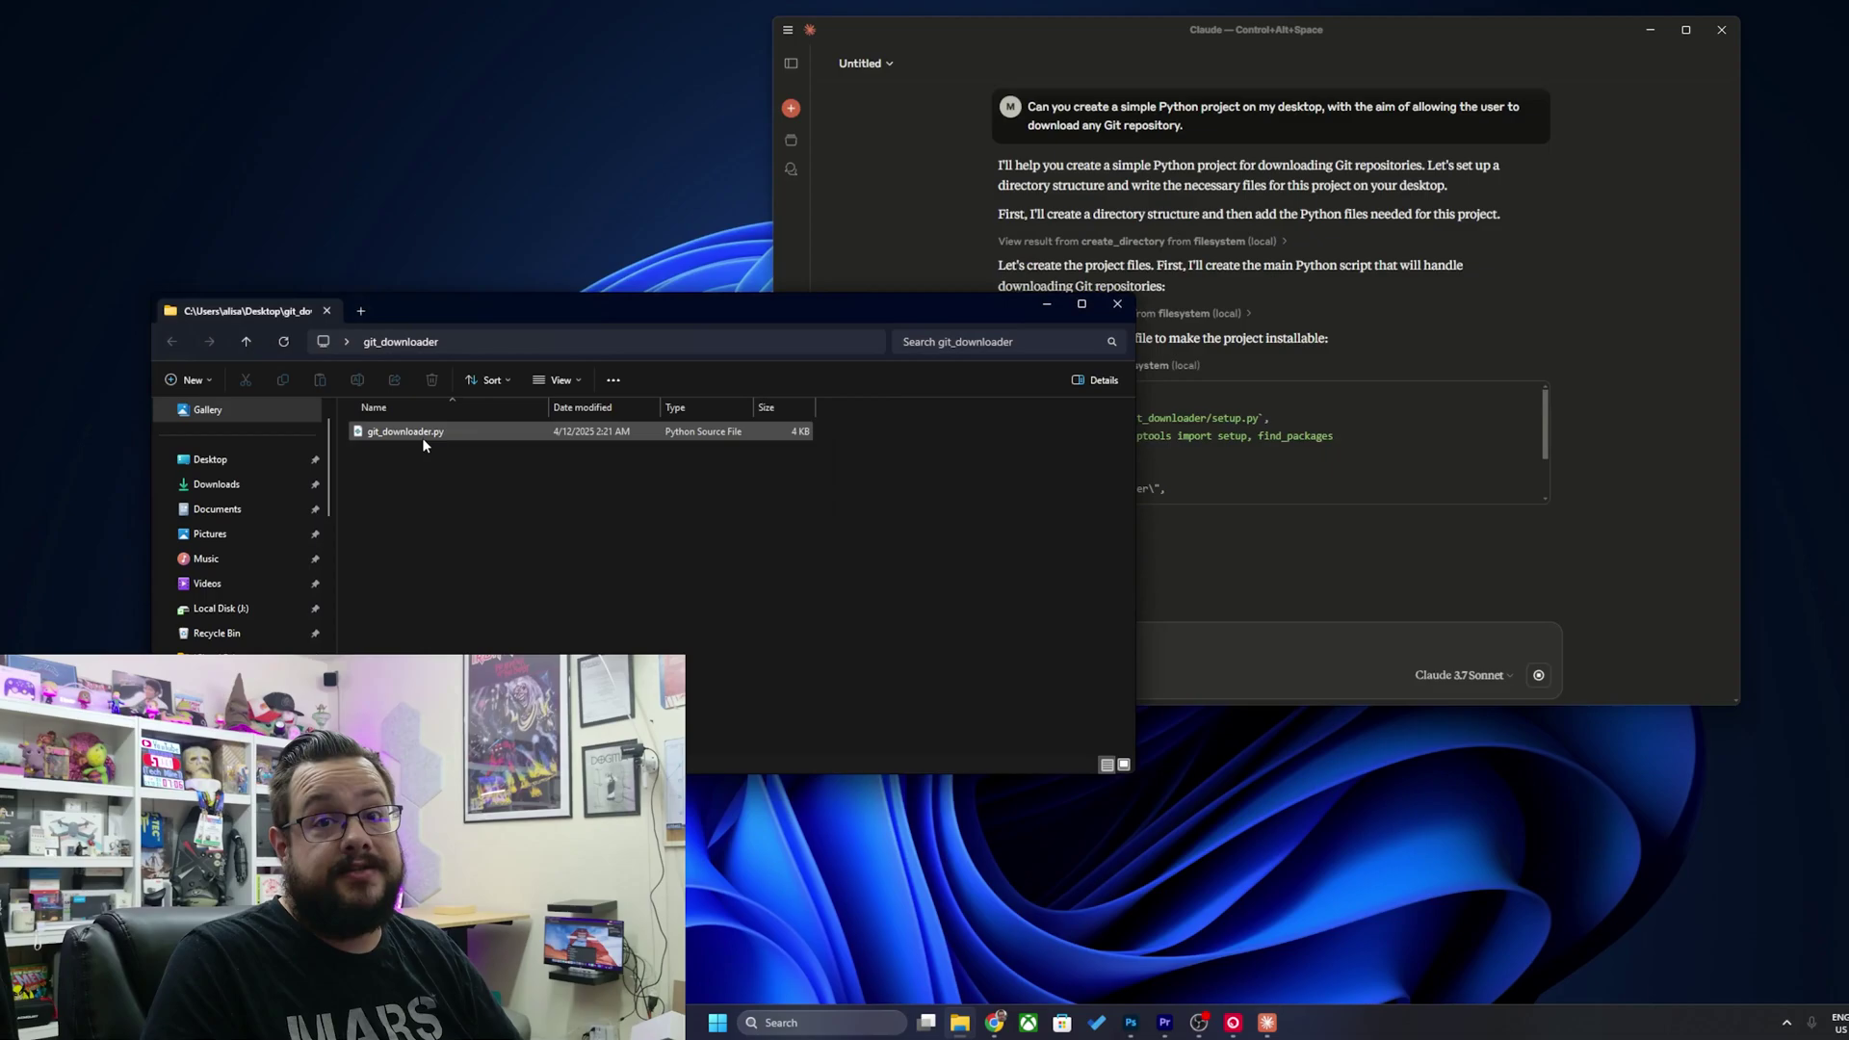
left_click(1437, 507)
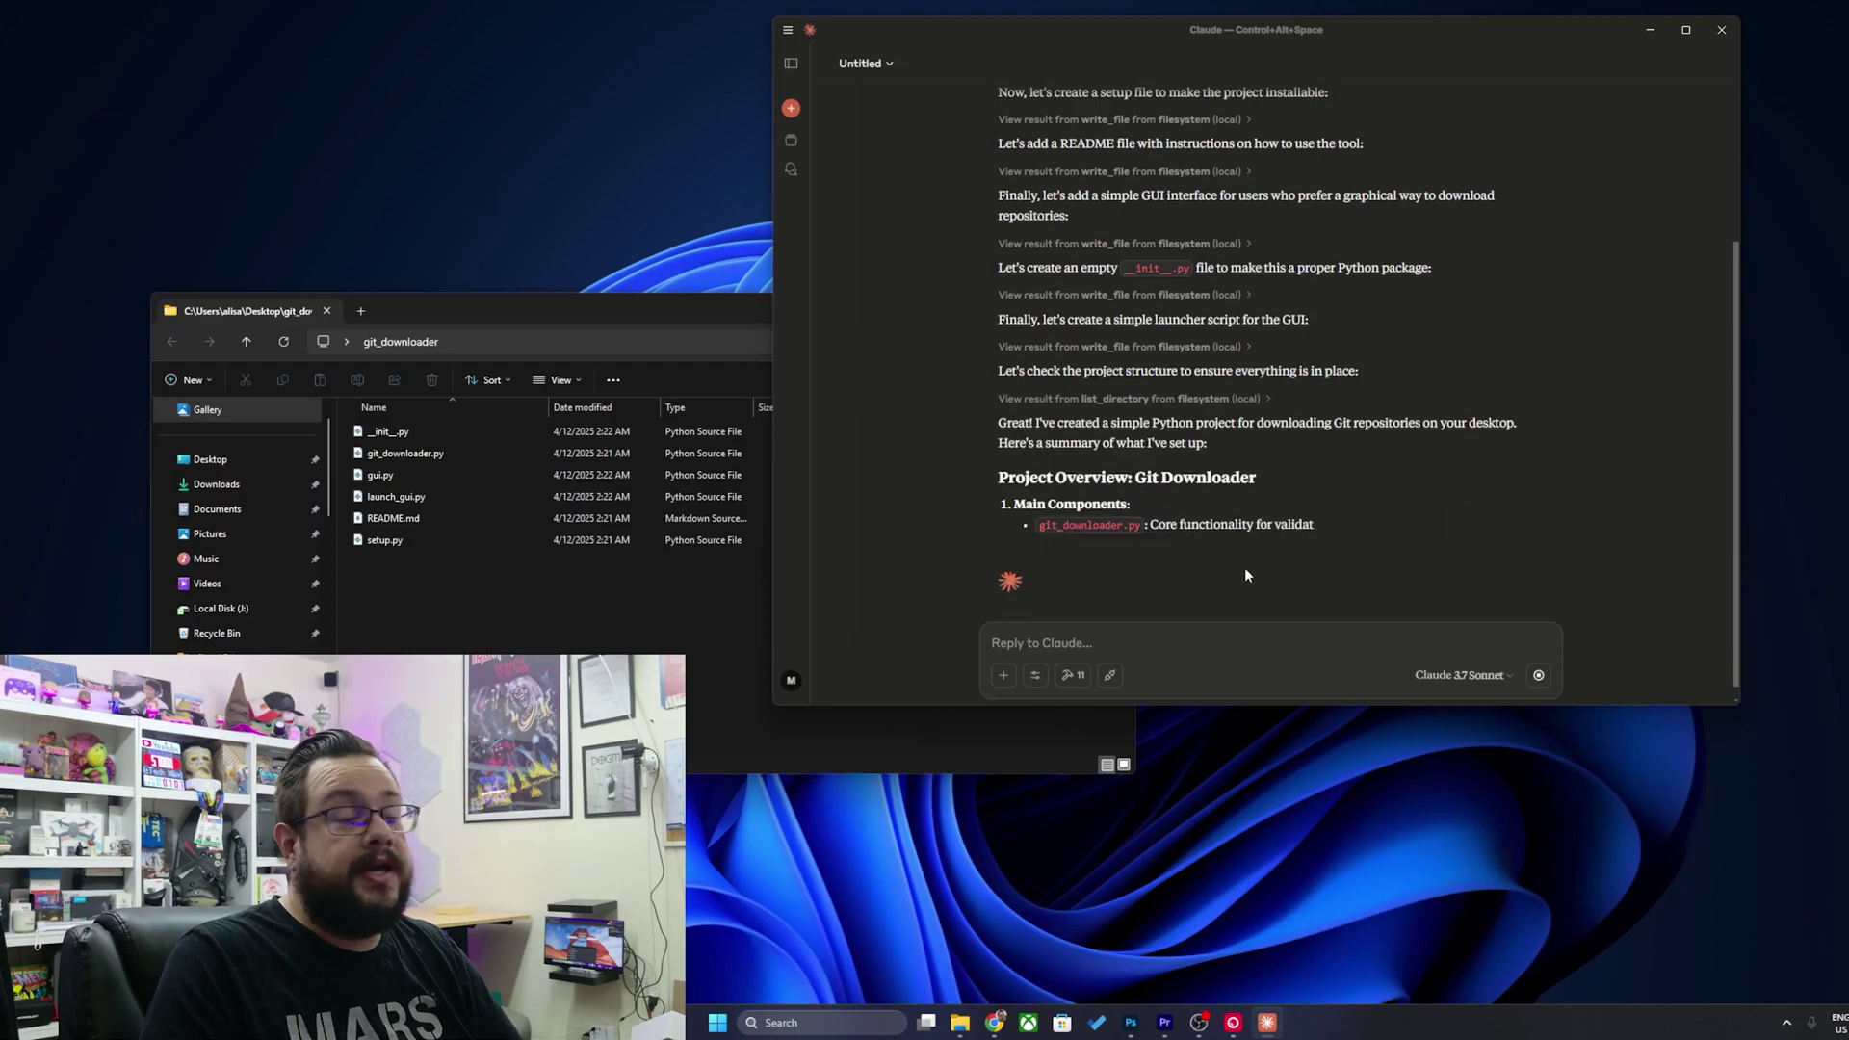
Copy the command python launch_gui.py from Claude's reply and run it in a terminal opened in the git_downloader folder.
left_click_drag(1094, 380, 1214, 385)
key("ctrl+c")
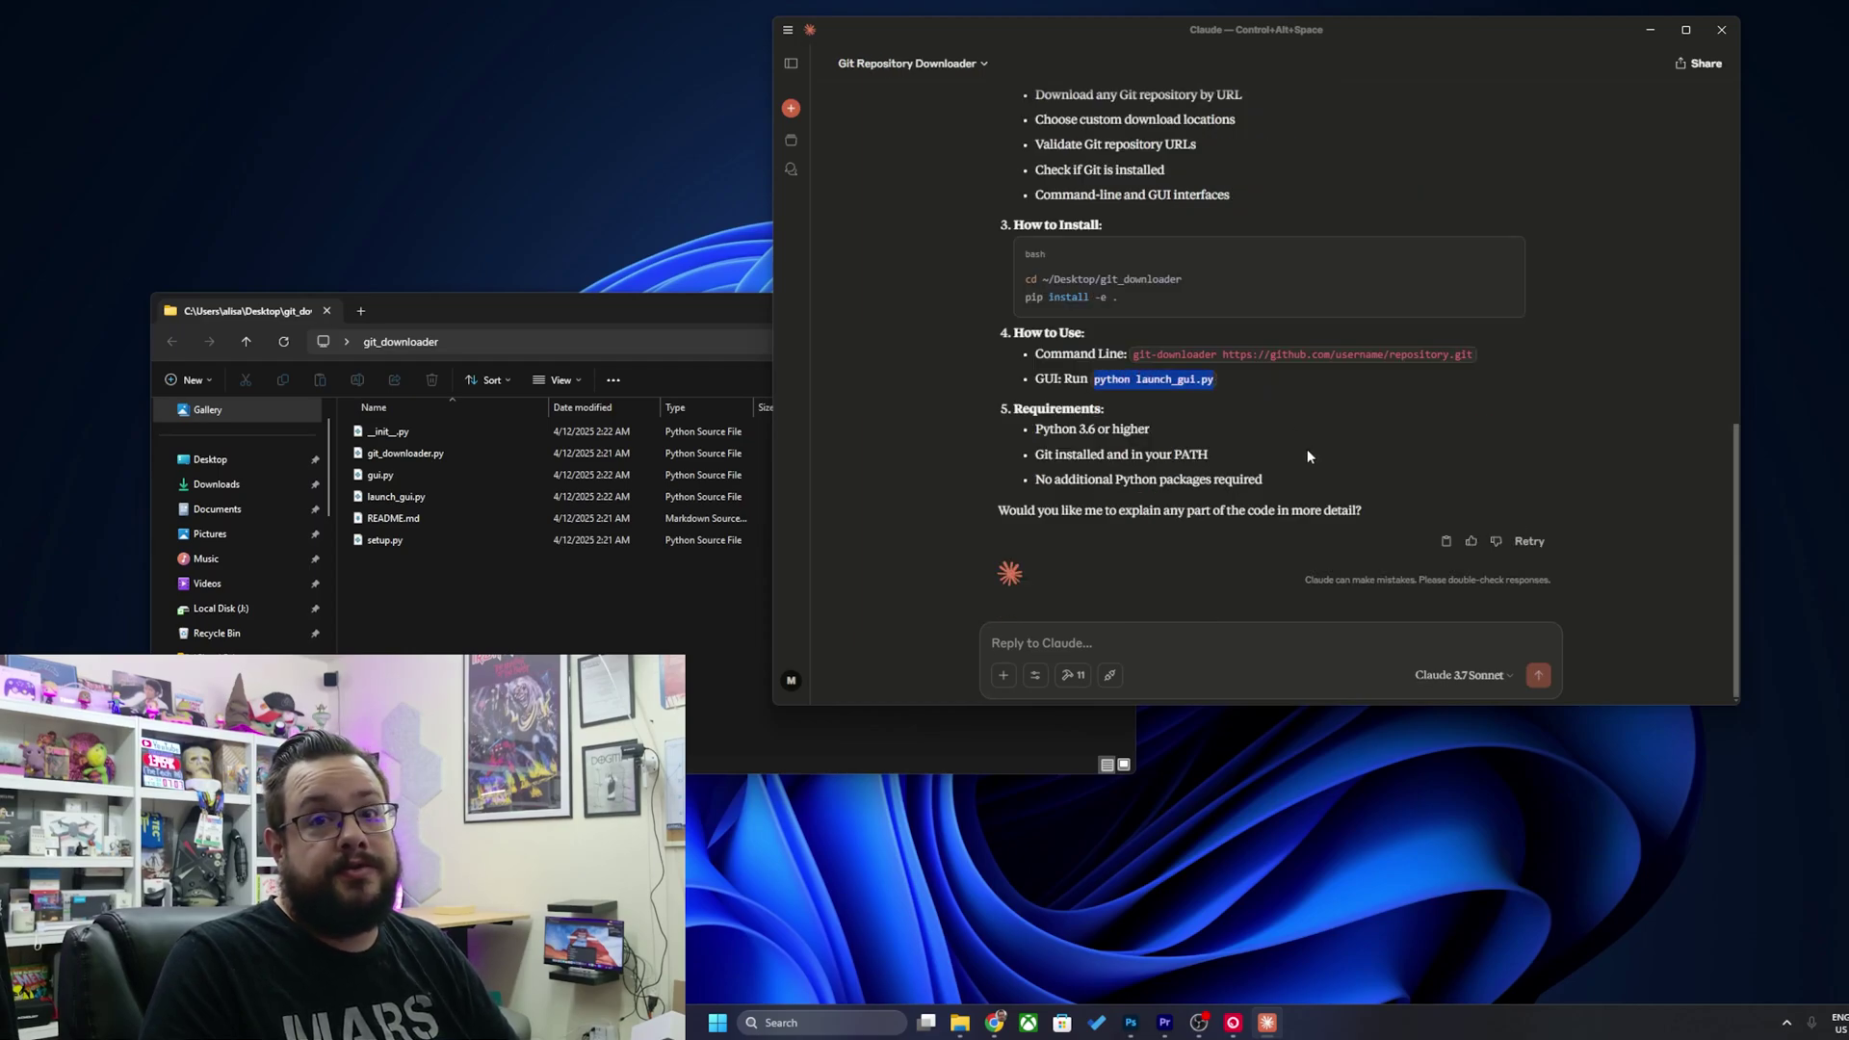
left_click(406, 600)
right_click(407, 599)
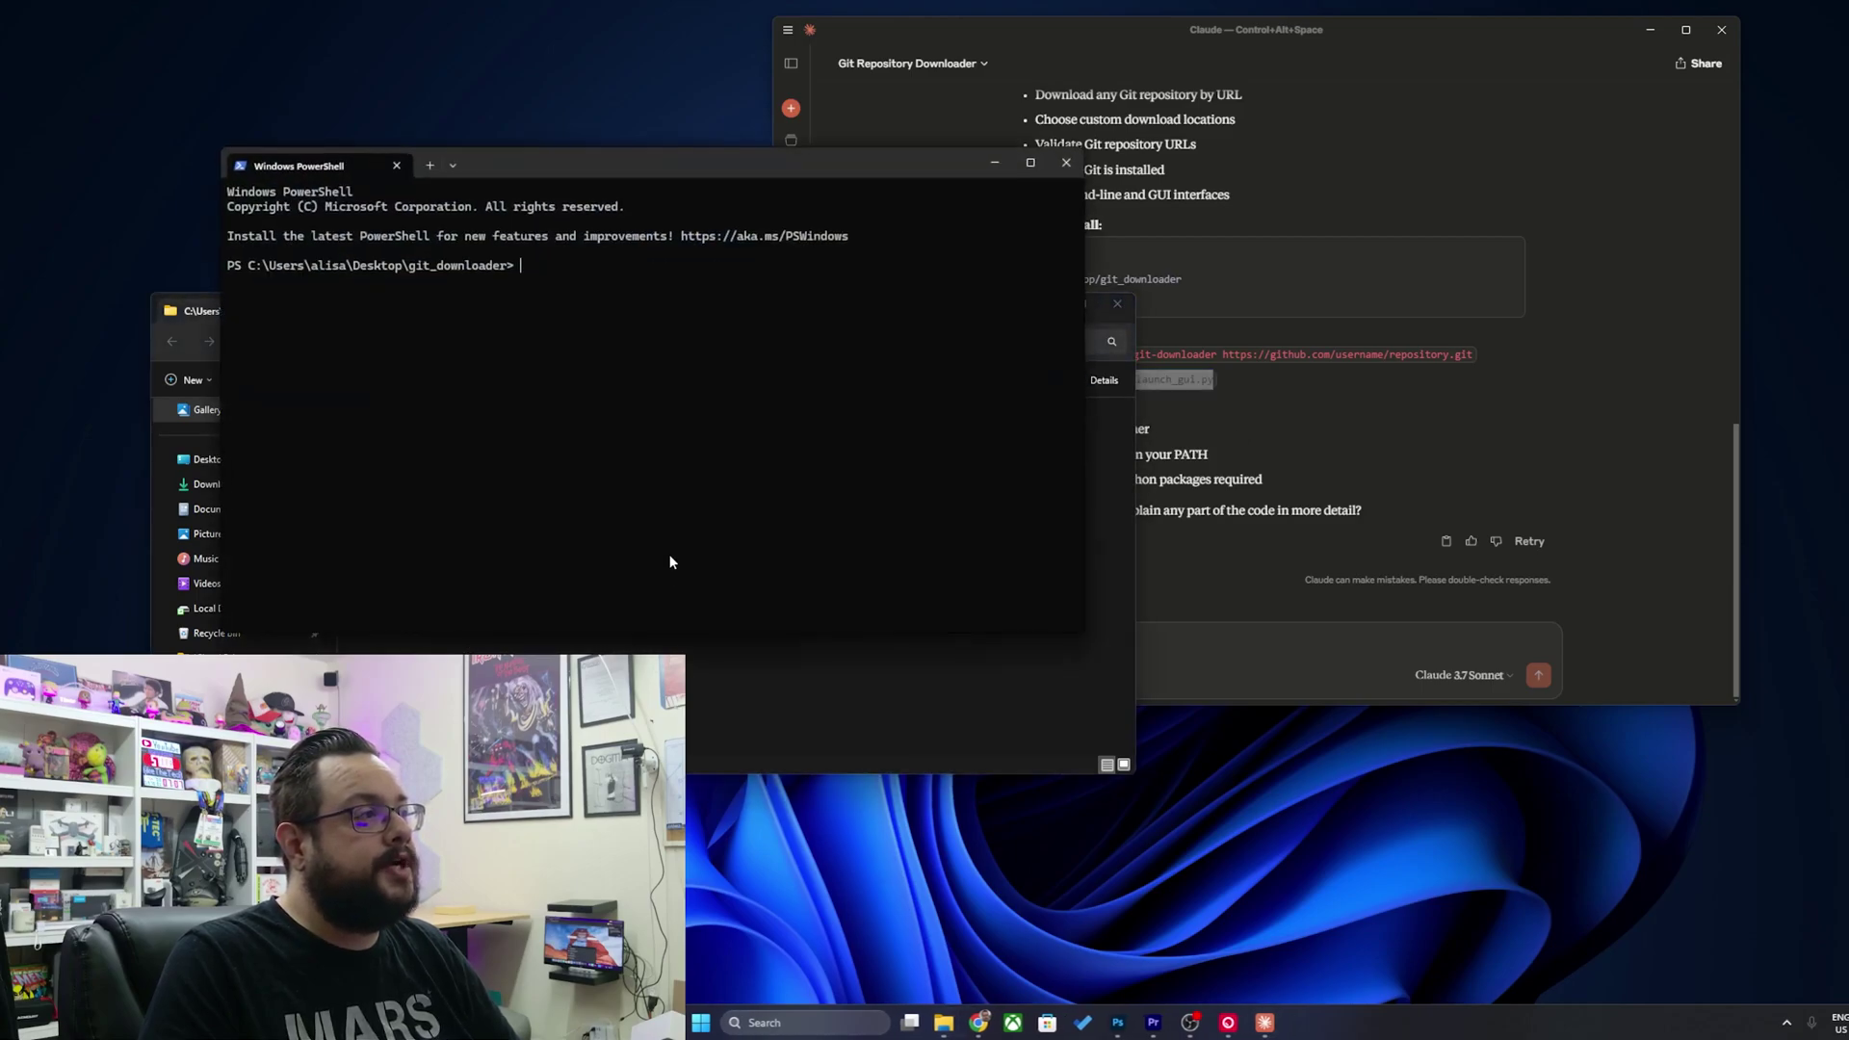
key("ctrl+v")
key("Return")
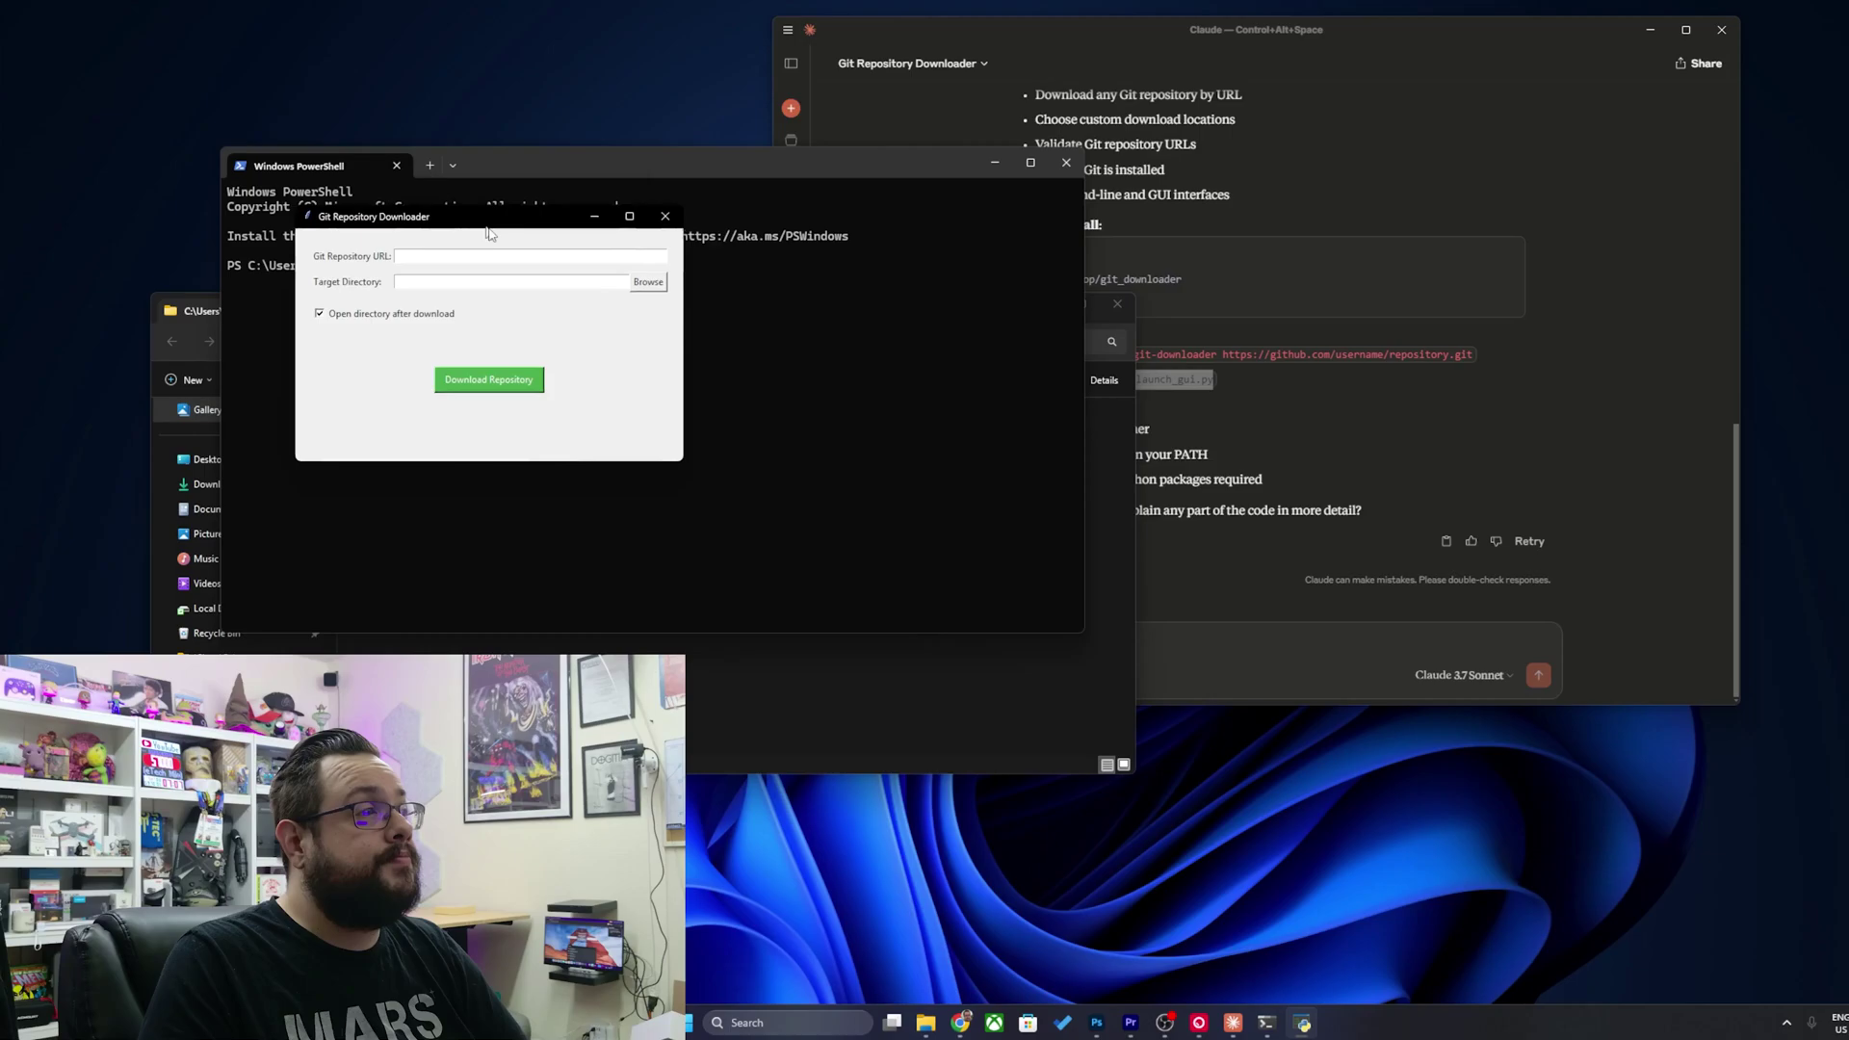
Minimize the terminal to inspect the Git Repository Downloader window on its own, and close it together with the git_downloader folder.
left_click(994, 165)
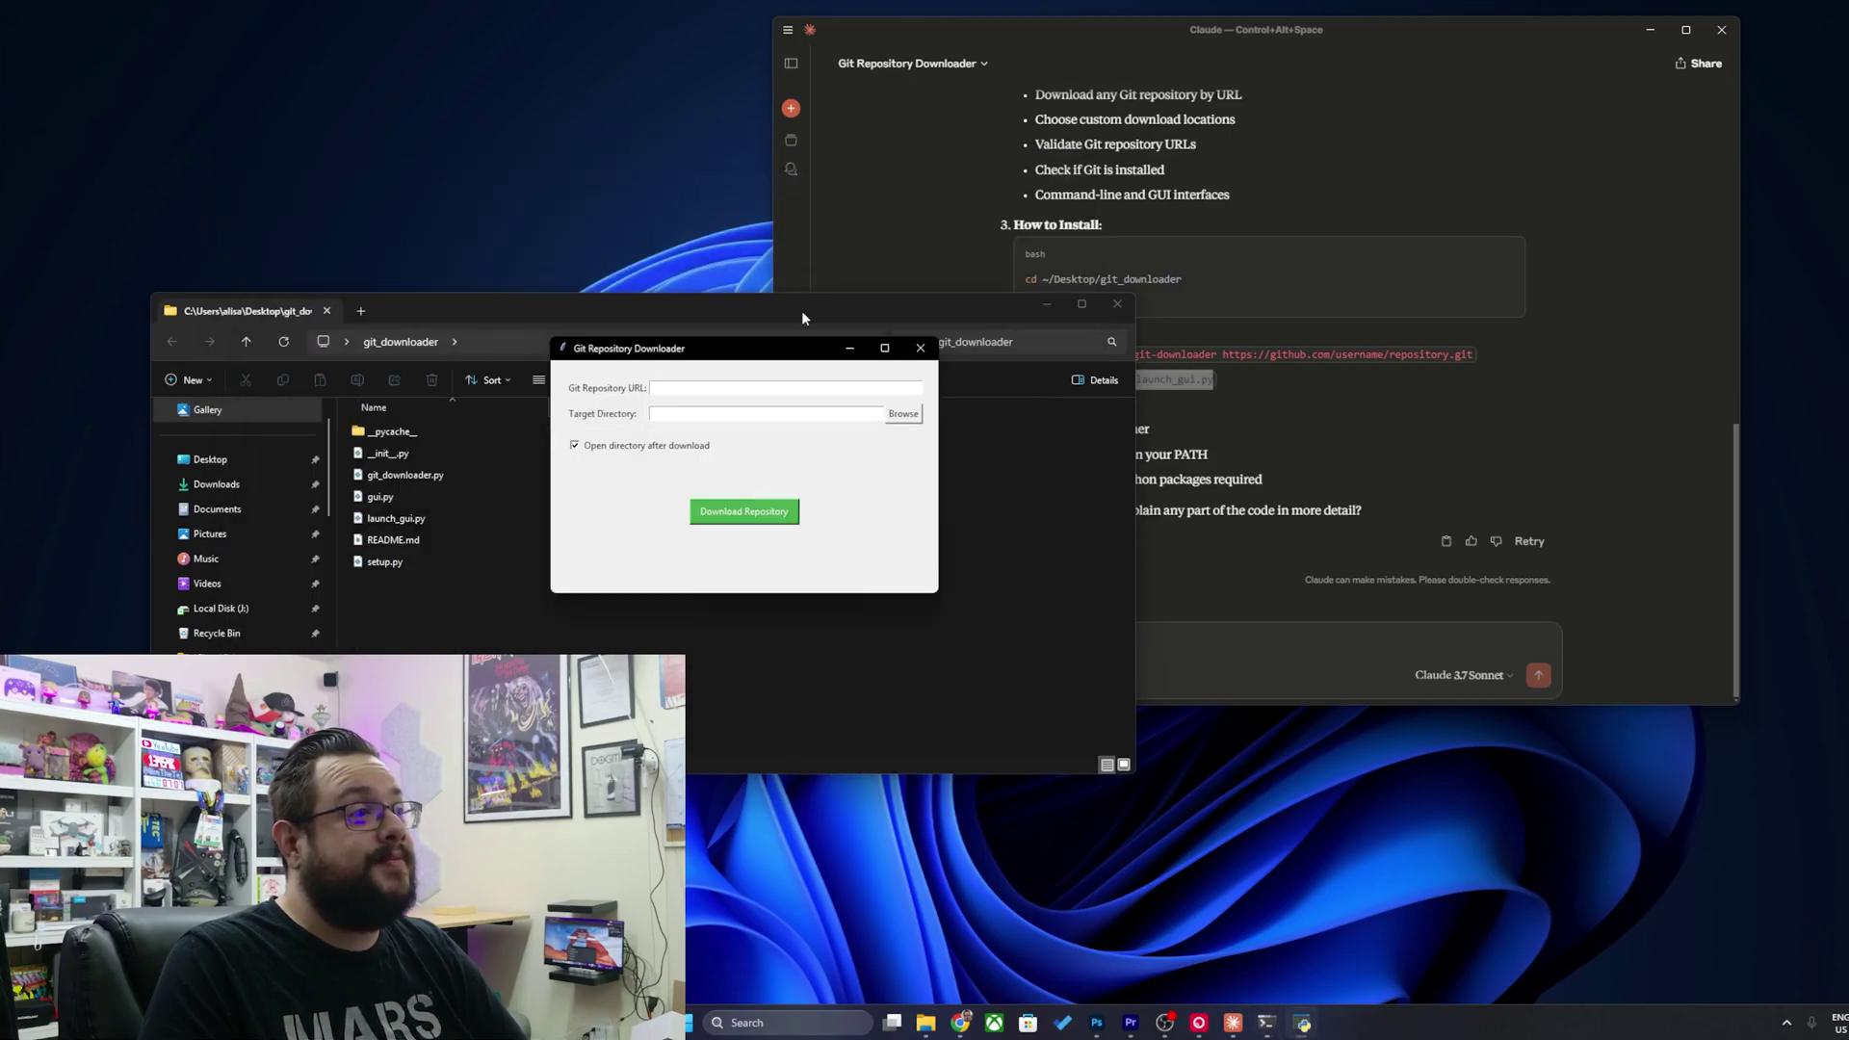
left_click_drag(789, 356, 559, 74)
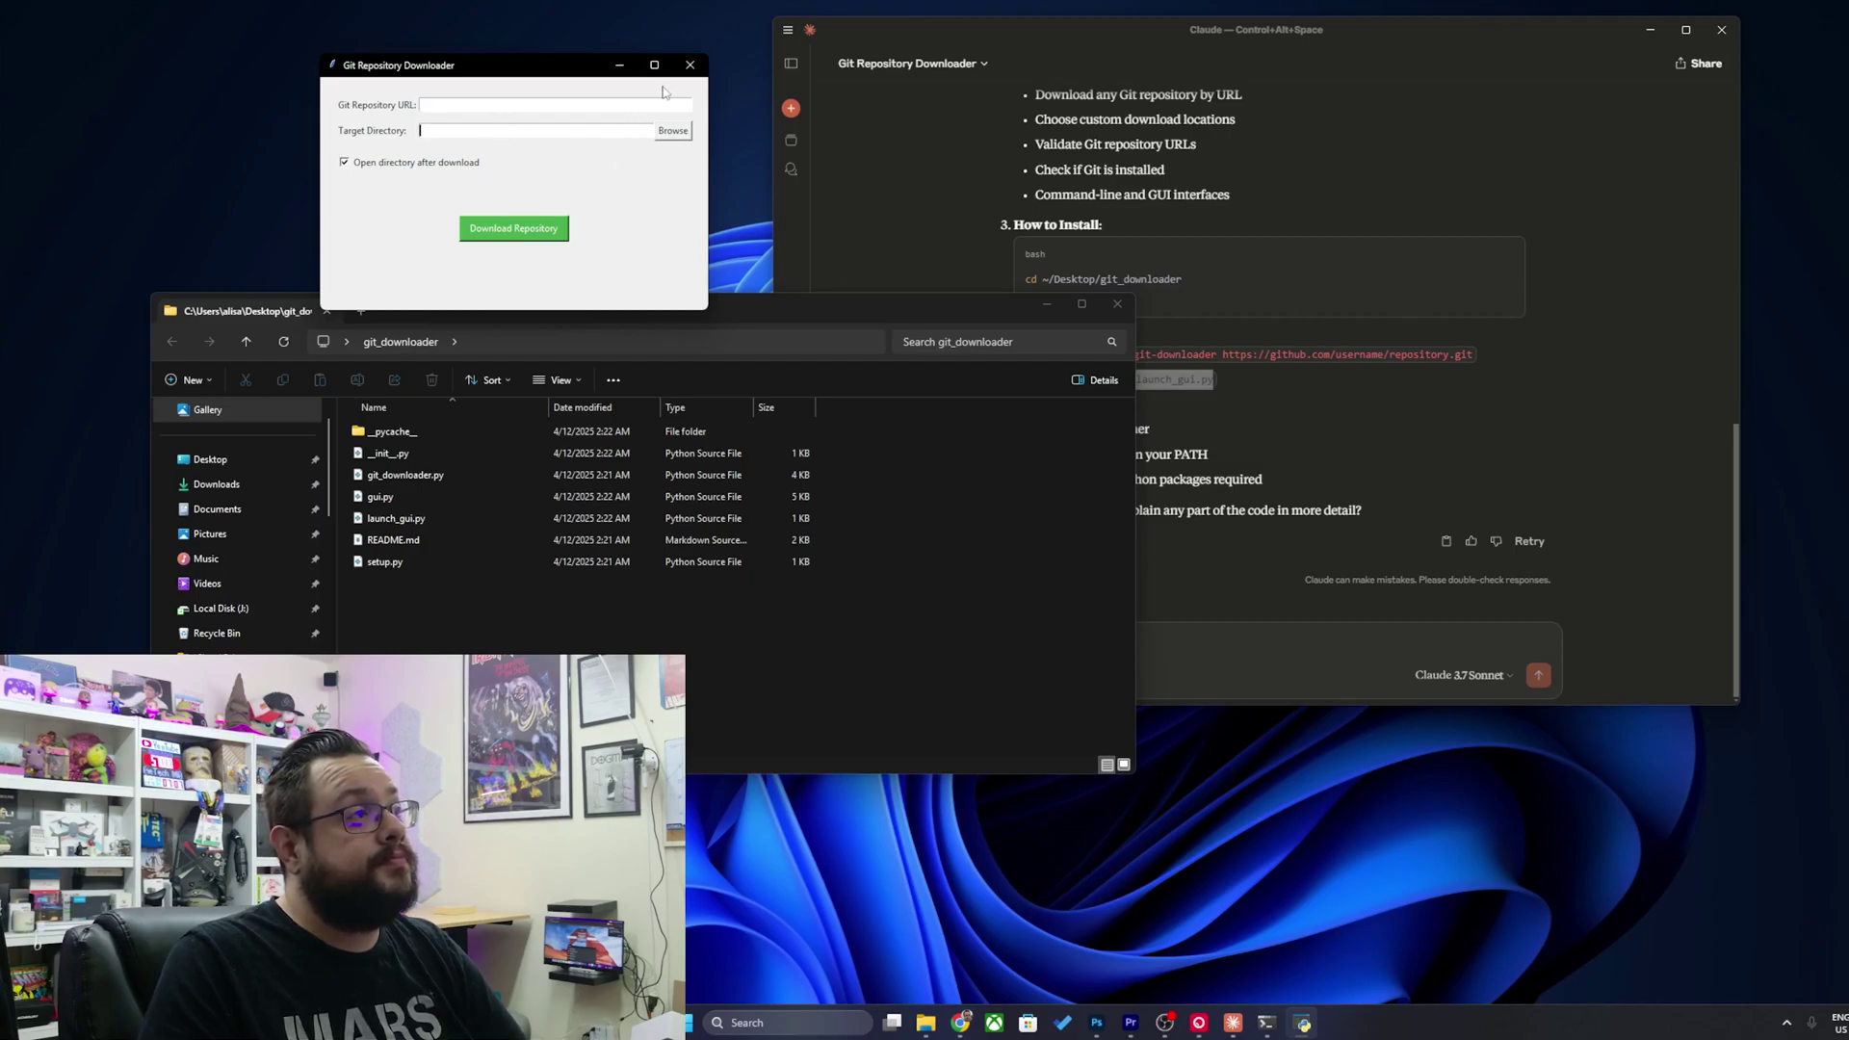
left_click(690, 65)
left_click(1117, 303)
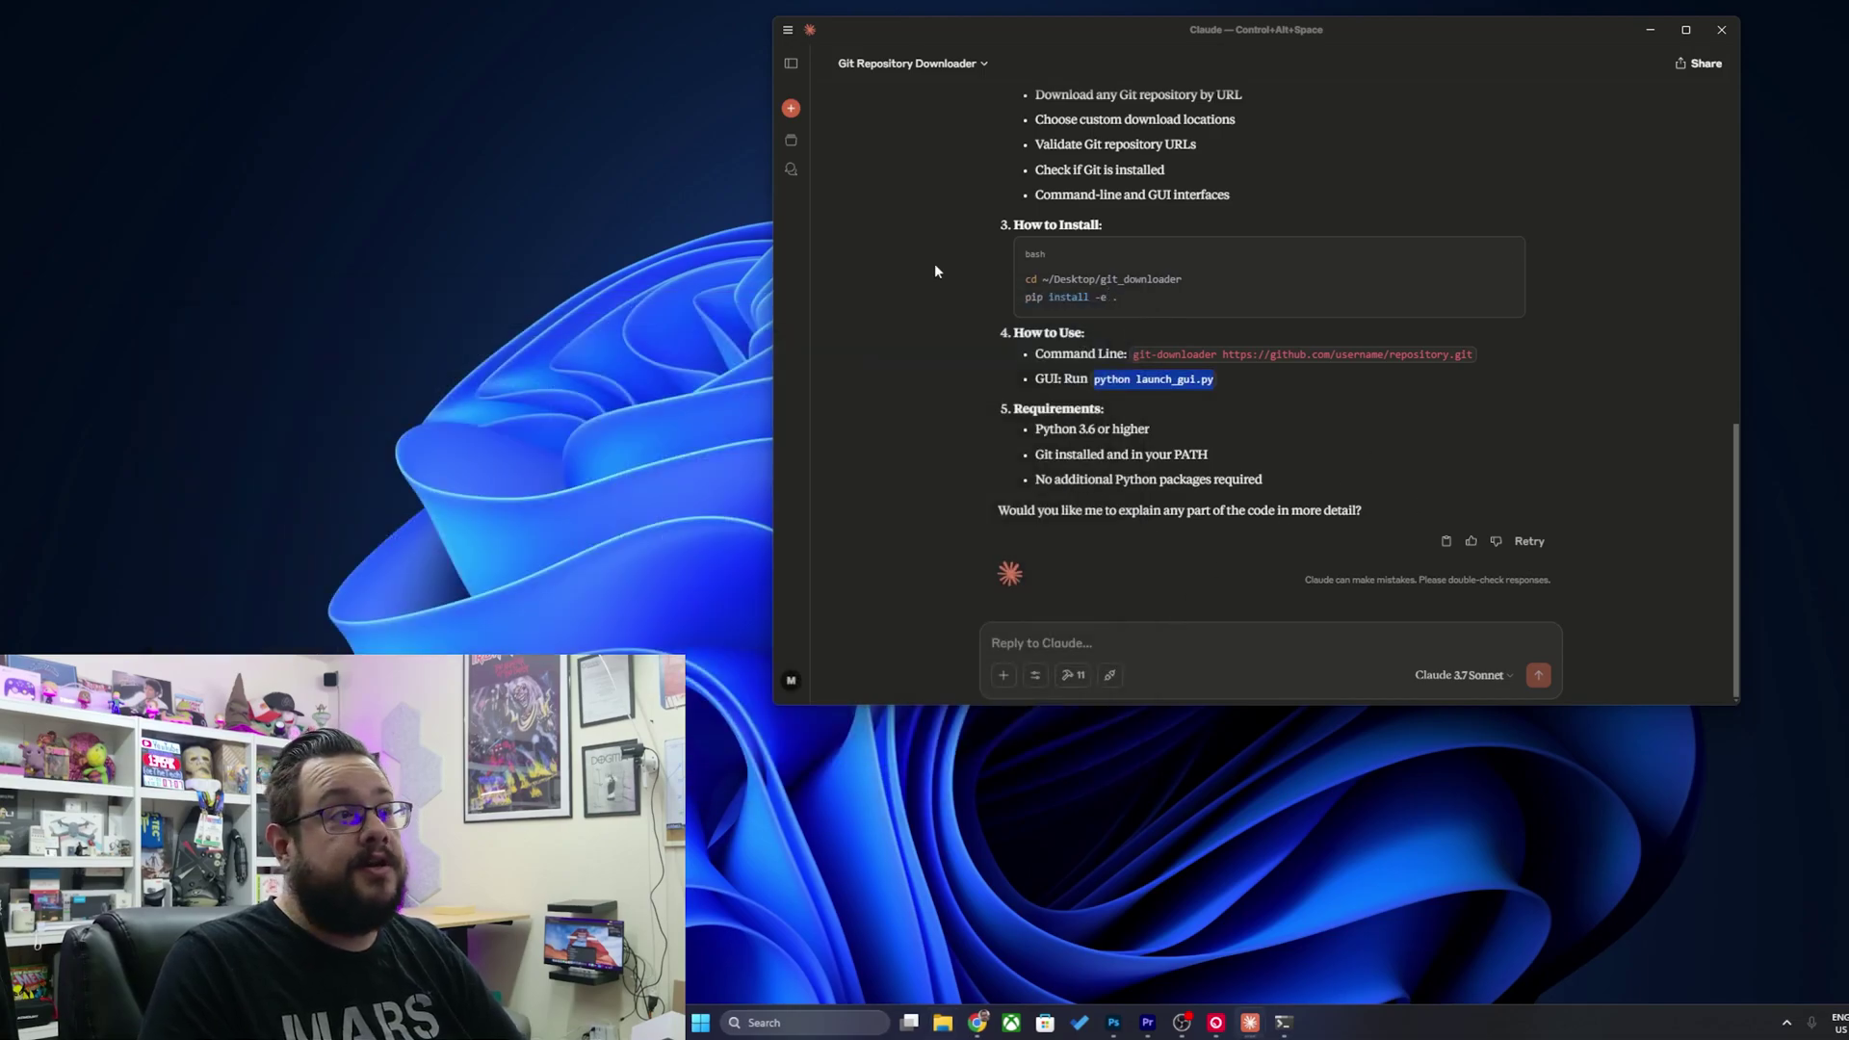
Start a new Claude chat and begin the prompt with "Check out the git_downloader", copying the folder's exact name from the desktop.
left_click(789, 114)
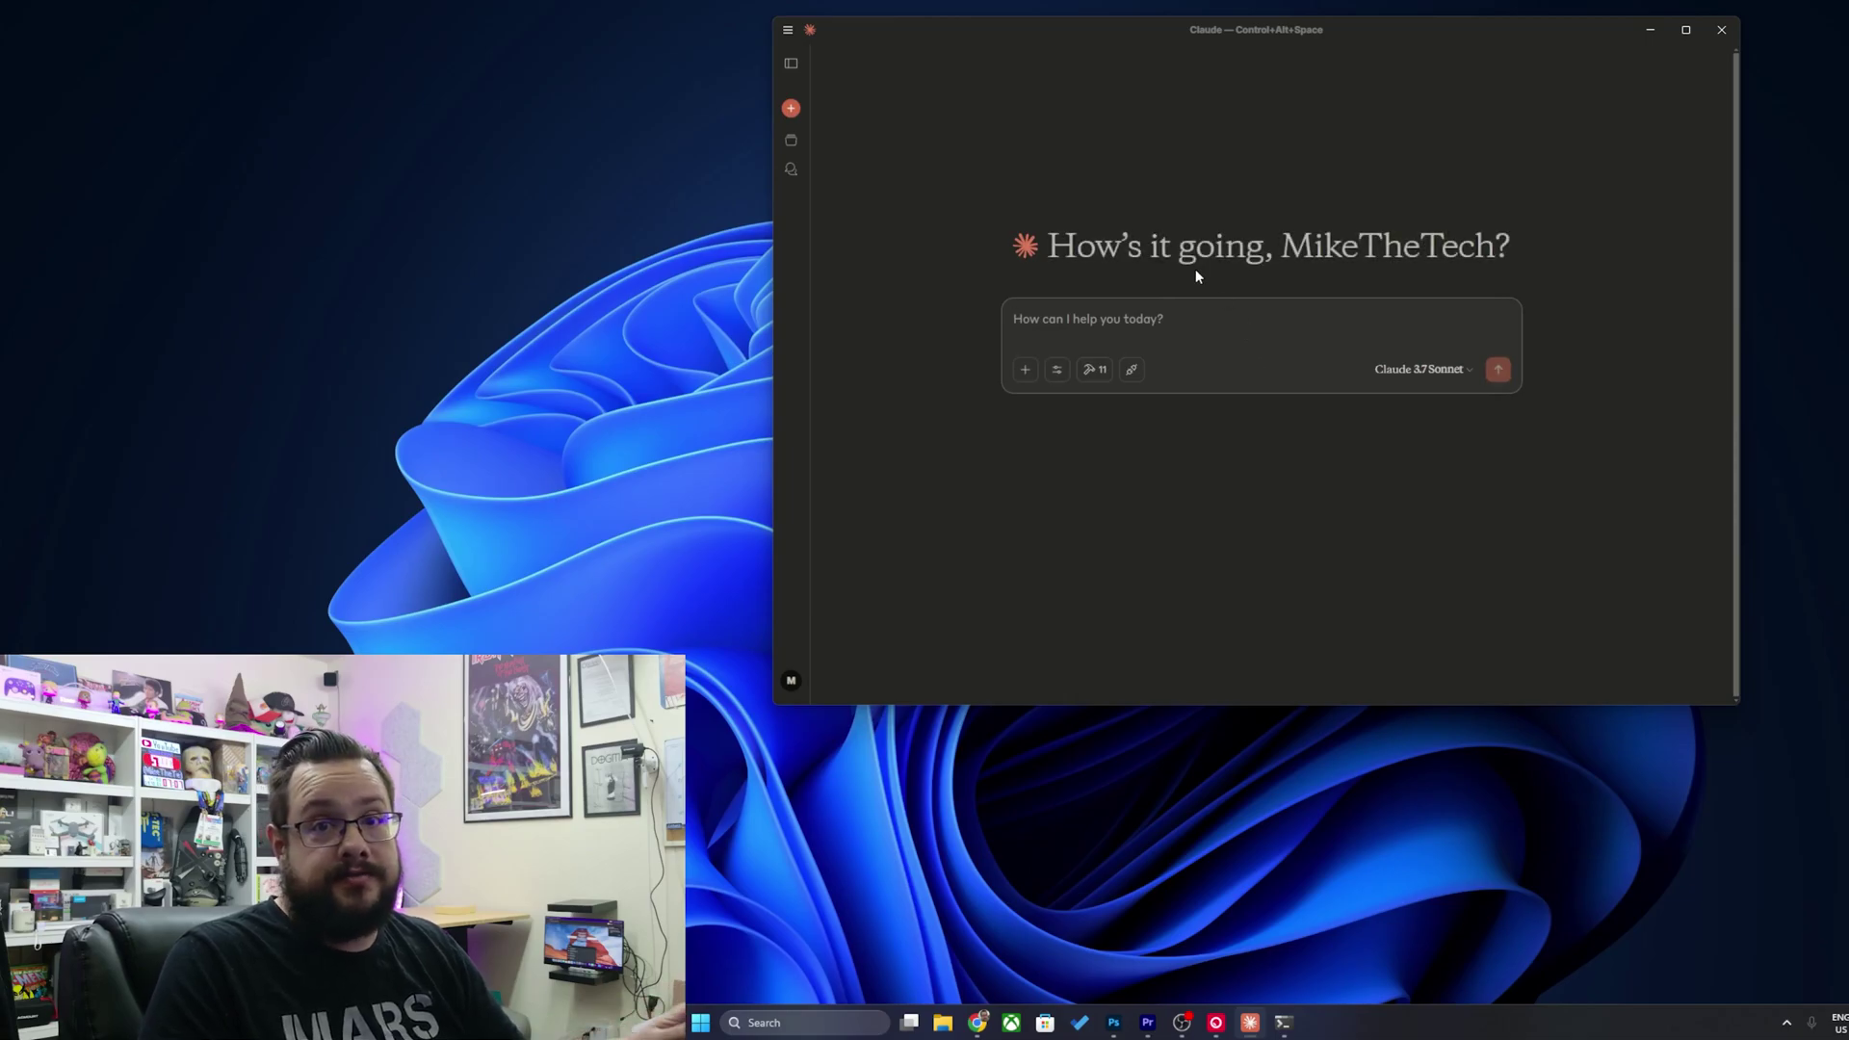
type("Check out the ")
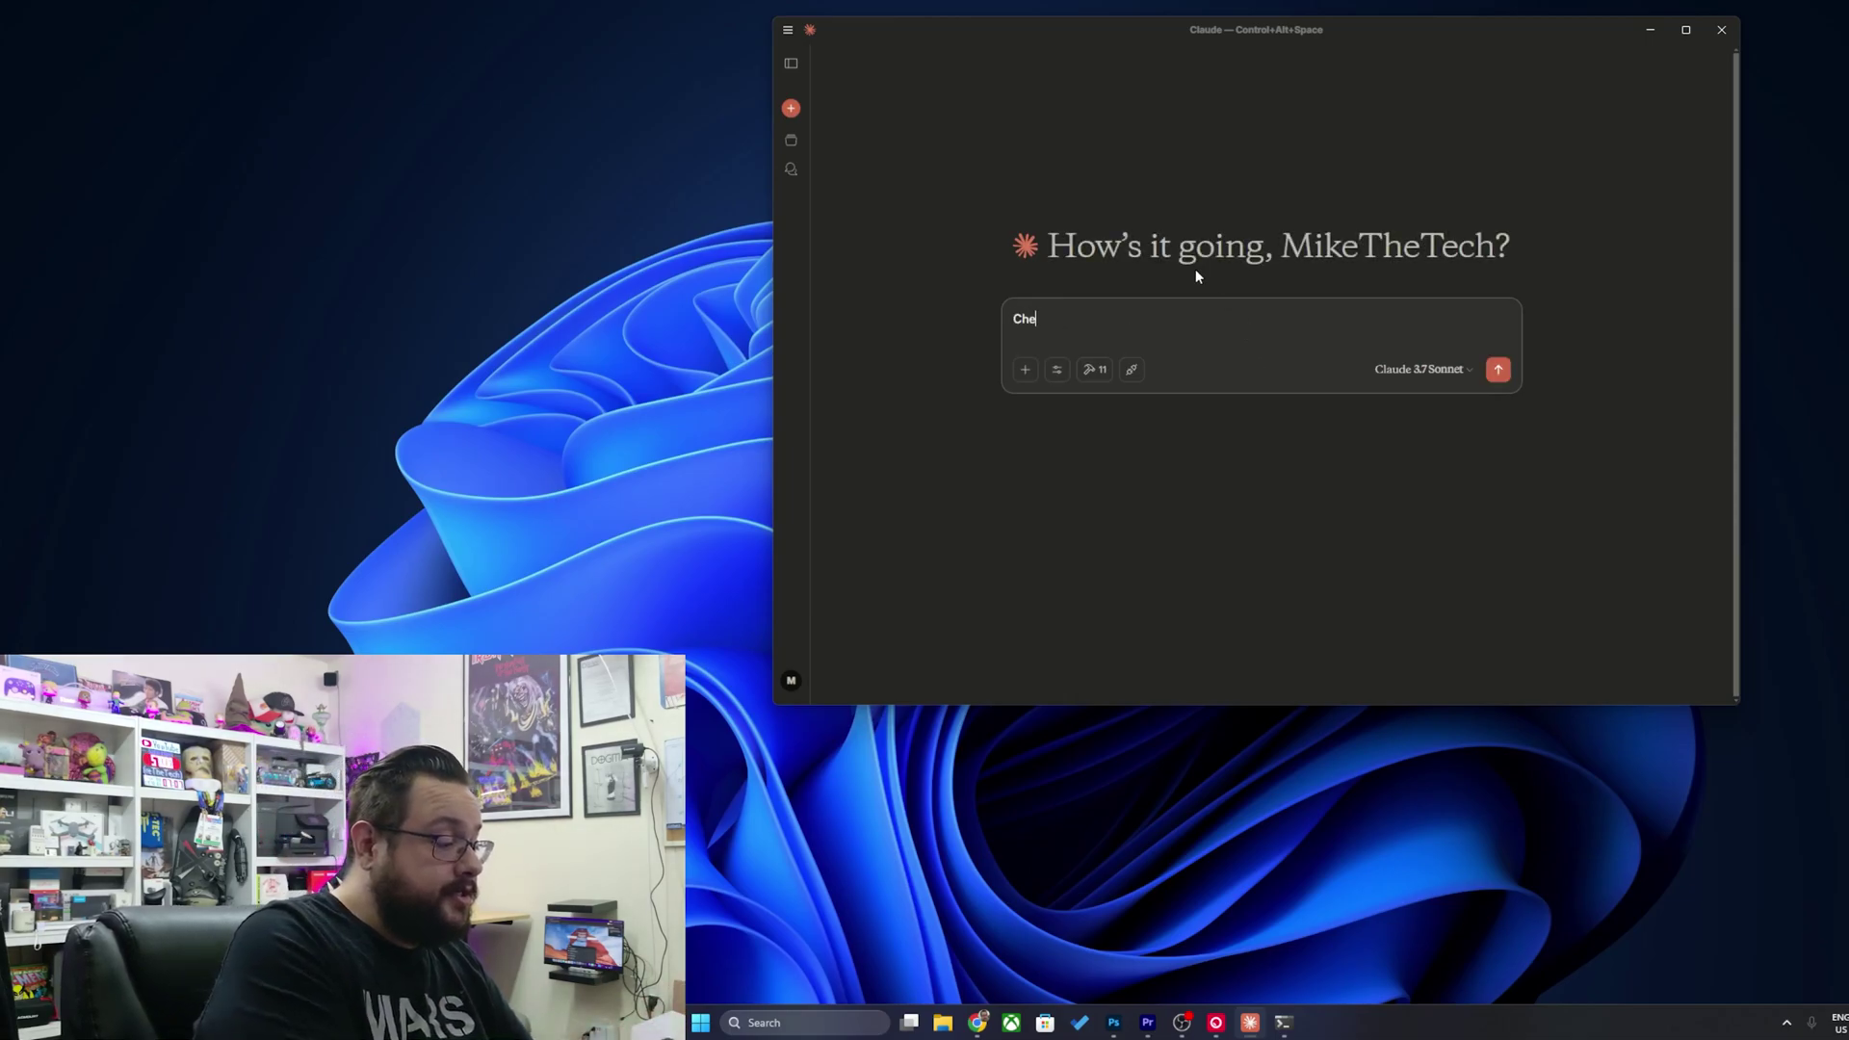
type("git-")
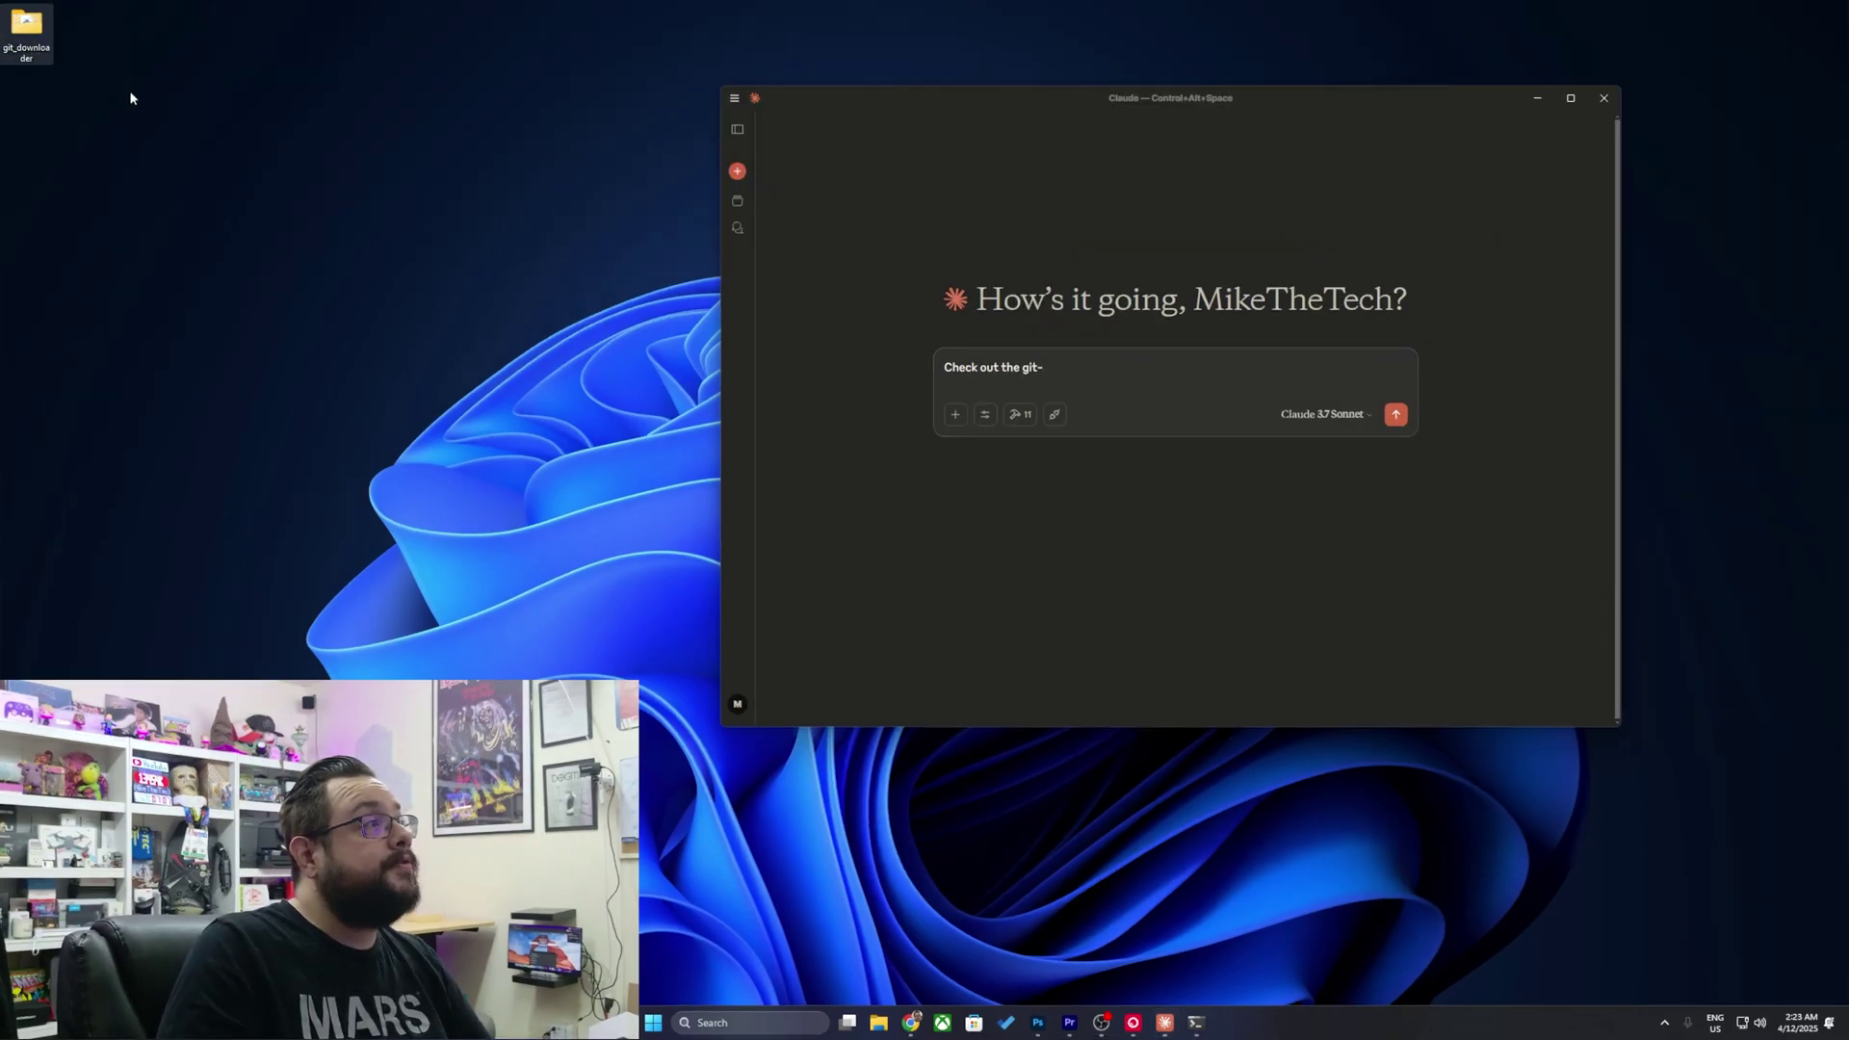
key("F2")
key("ctrl+c")
left_click(1065, 374)
key("BackSpace")
key("BackSpace")
key("BackSpace")
key("BackSpace")
key("ctrl+v")
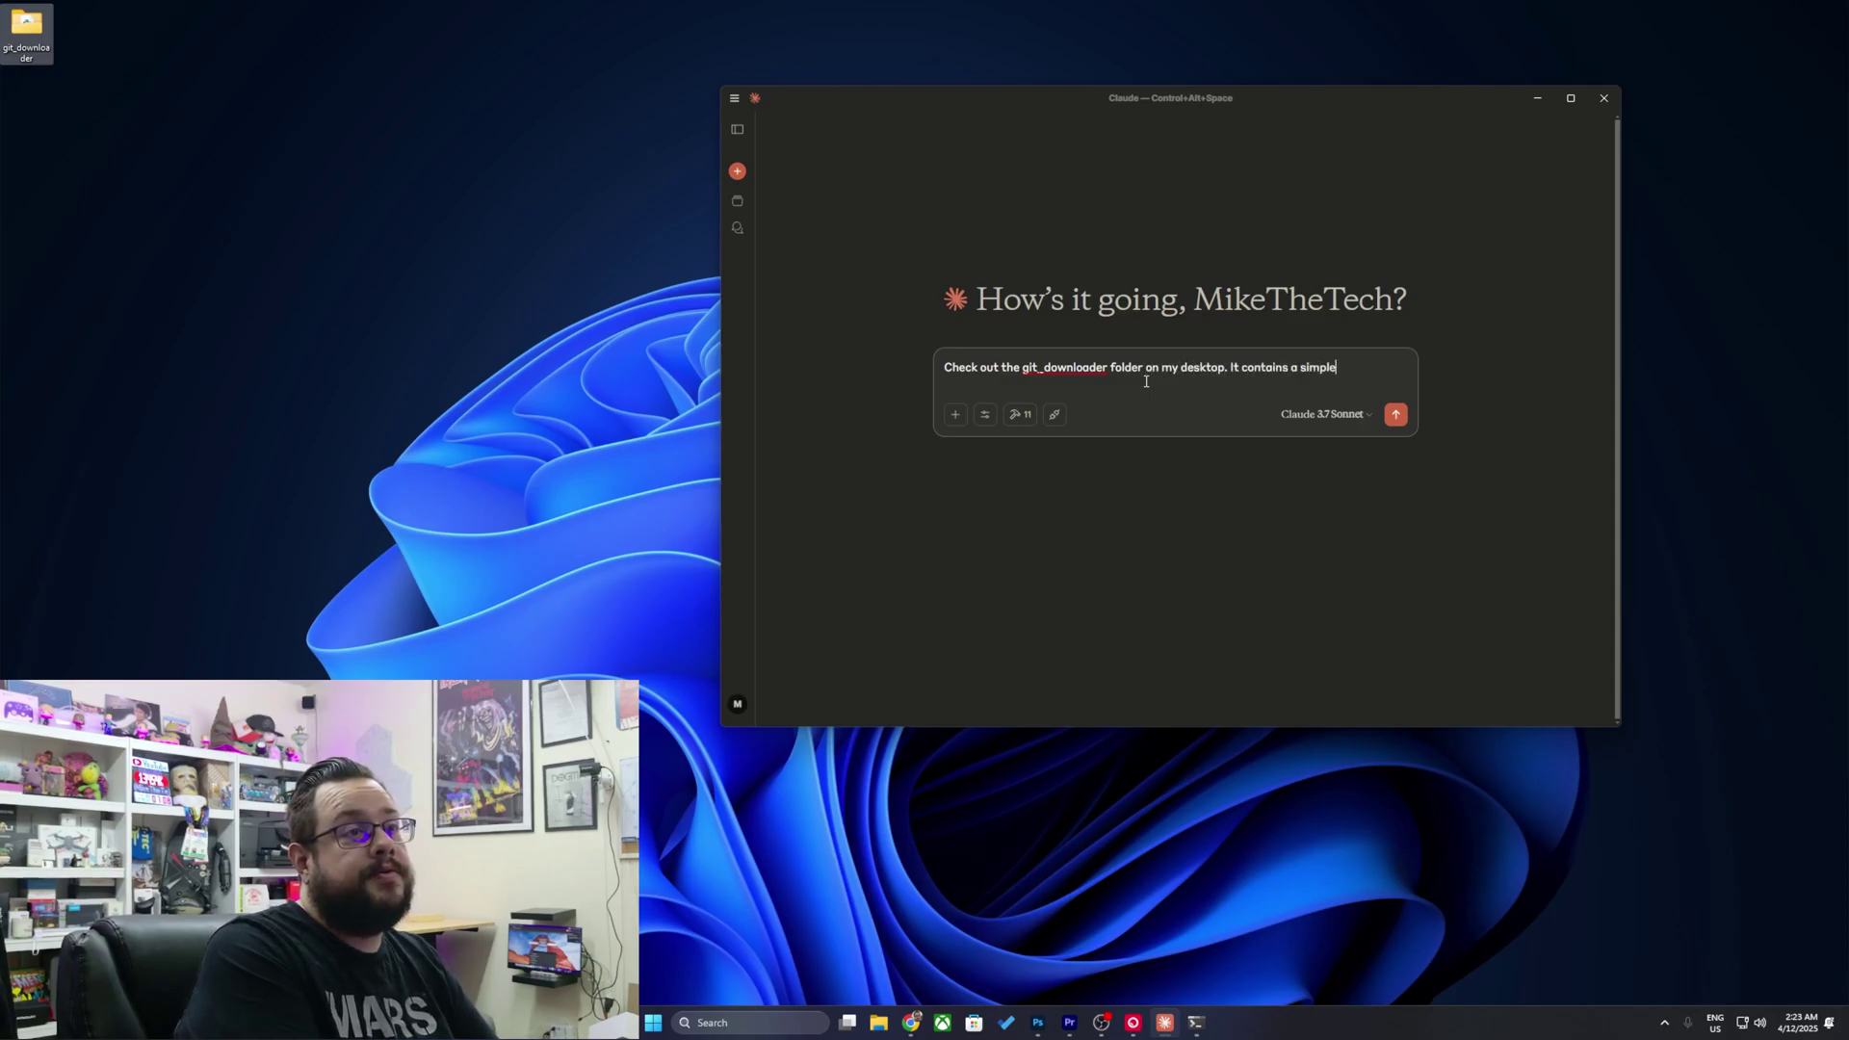
Ask Claude to improve the github repository download app by adding a theme switcher between dark and light mode, allowing the filesystem tools for this chat.
type("load git")
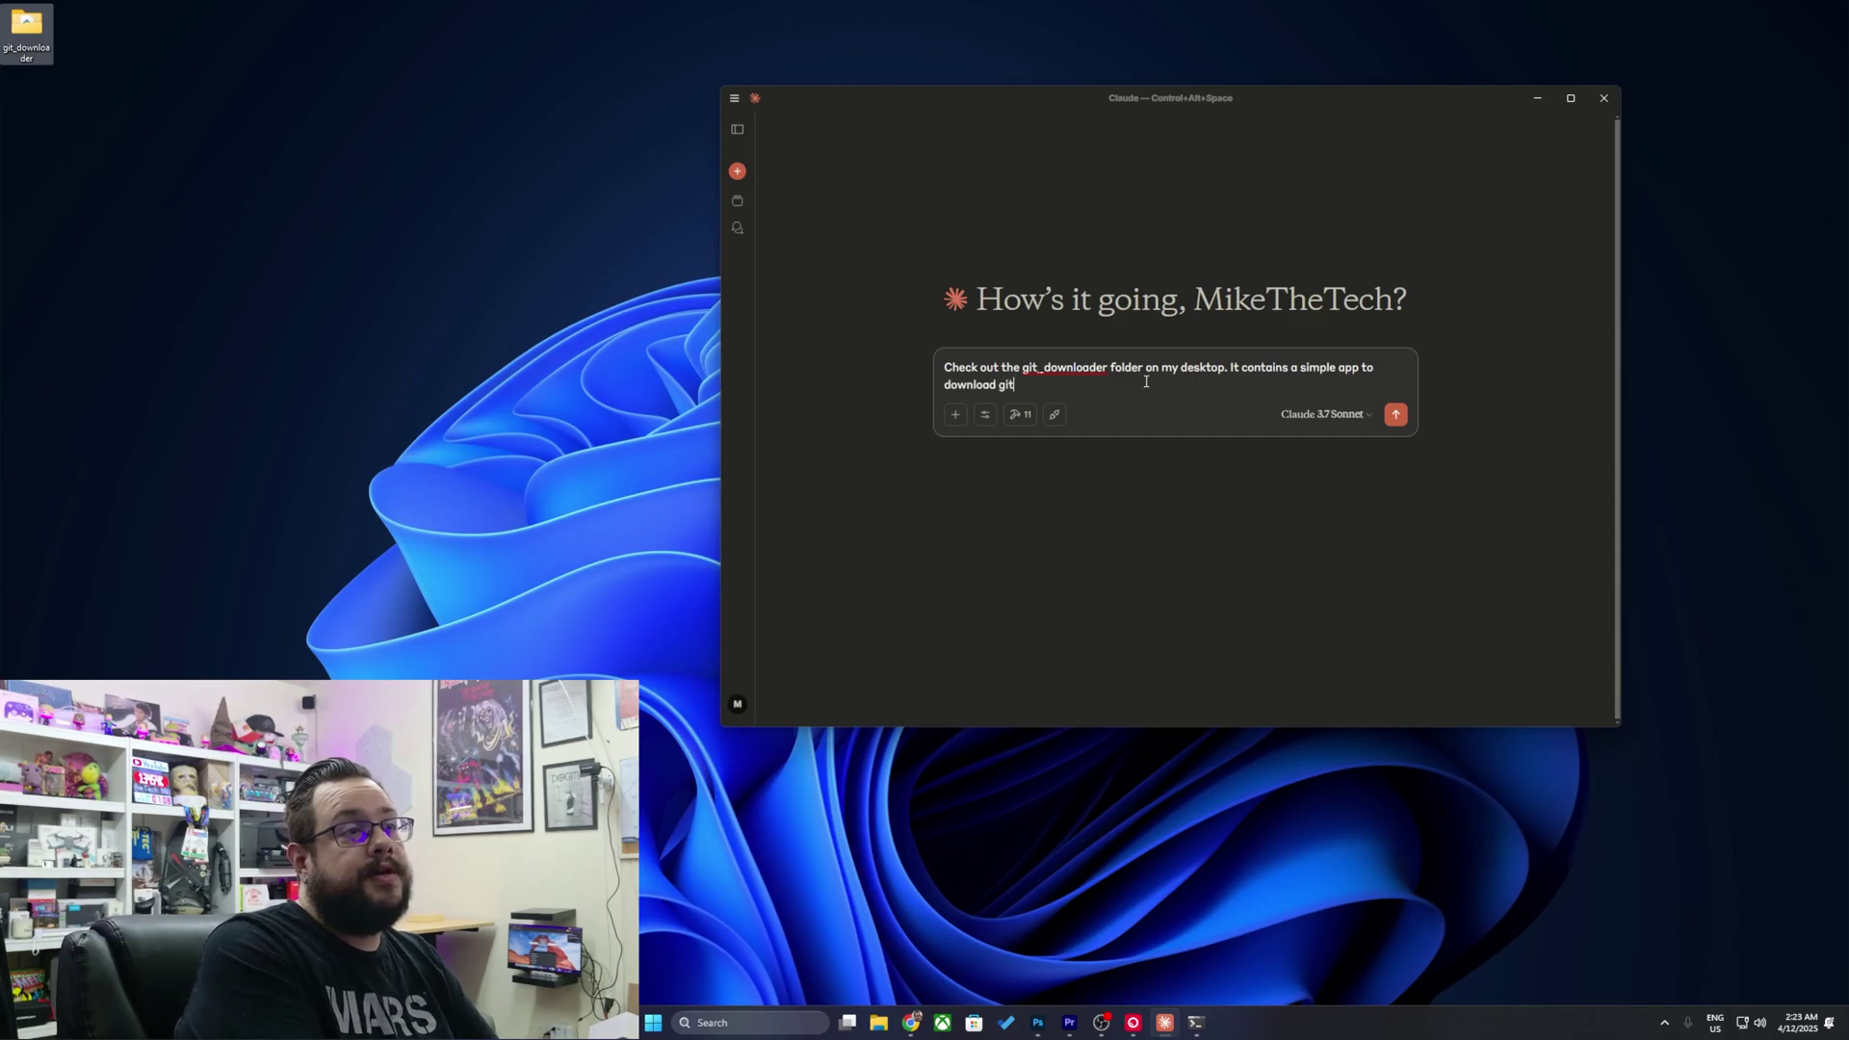
type("hub repositories. Can you improve the app, by adding a theme switch")
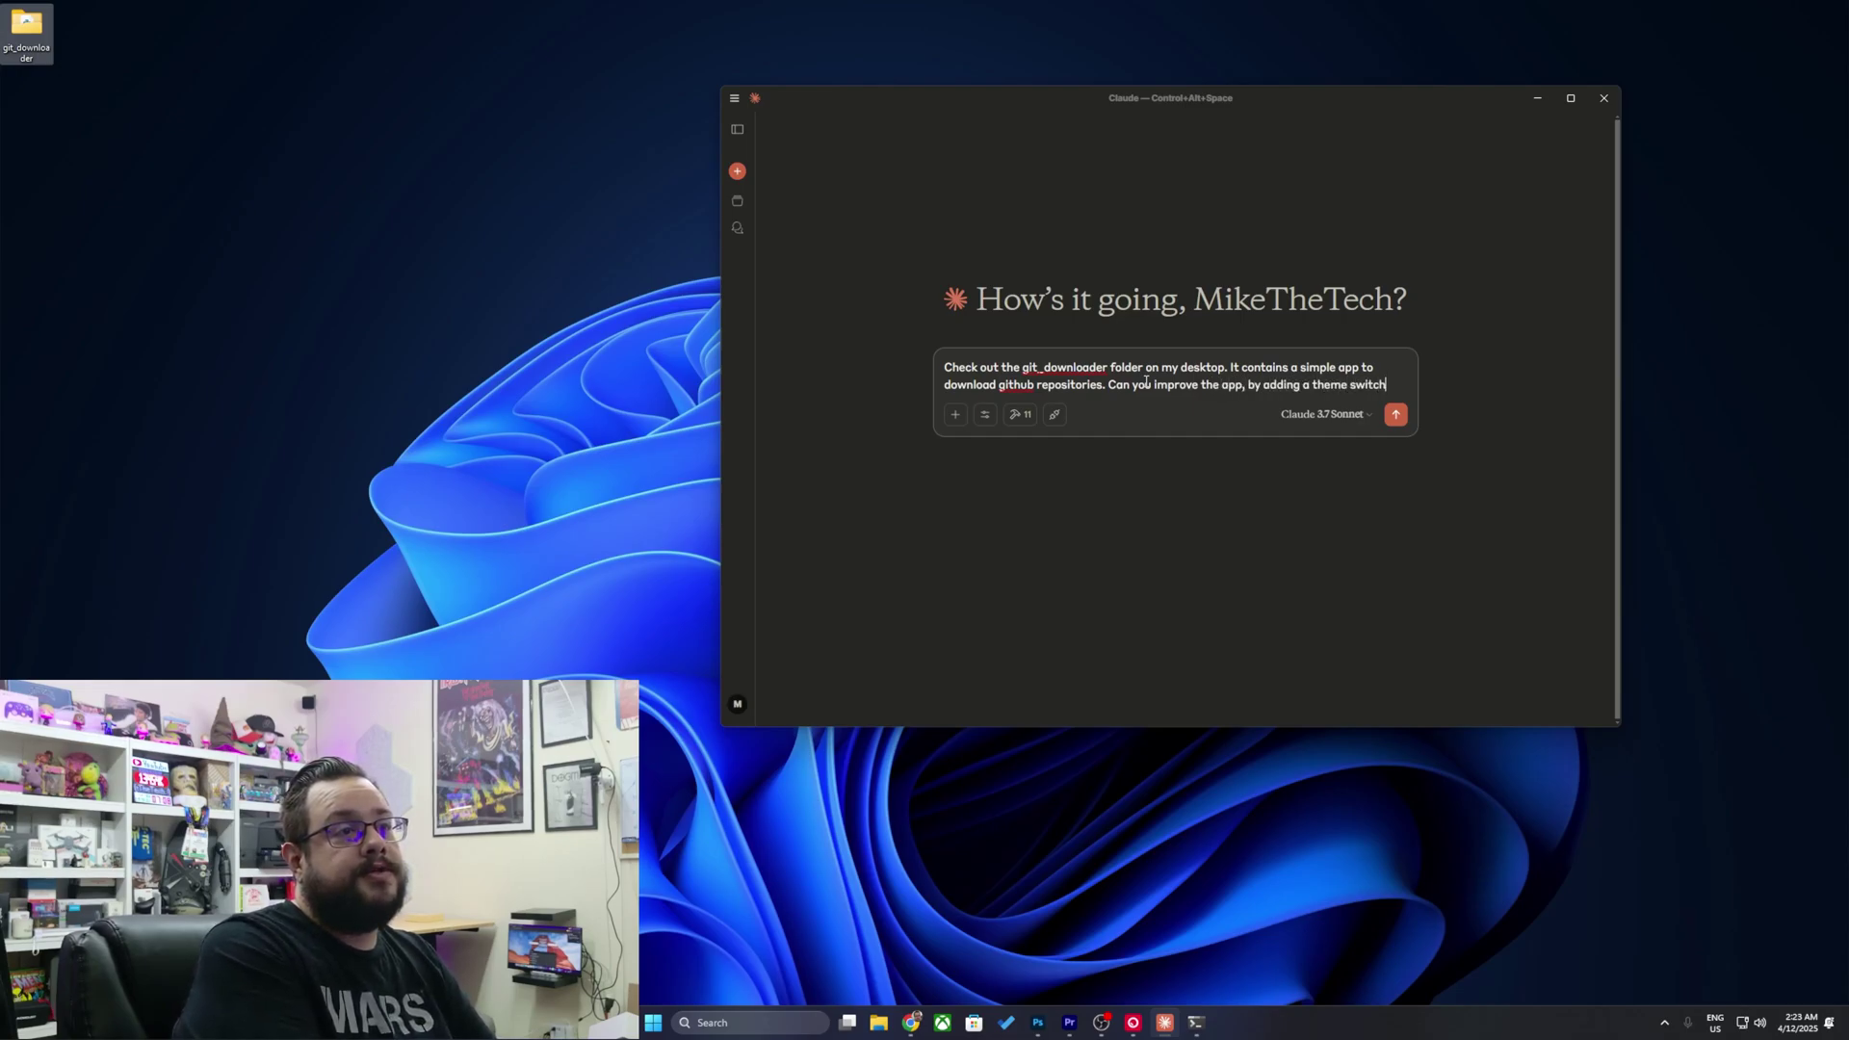
type("between dark and light mode.")
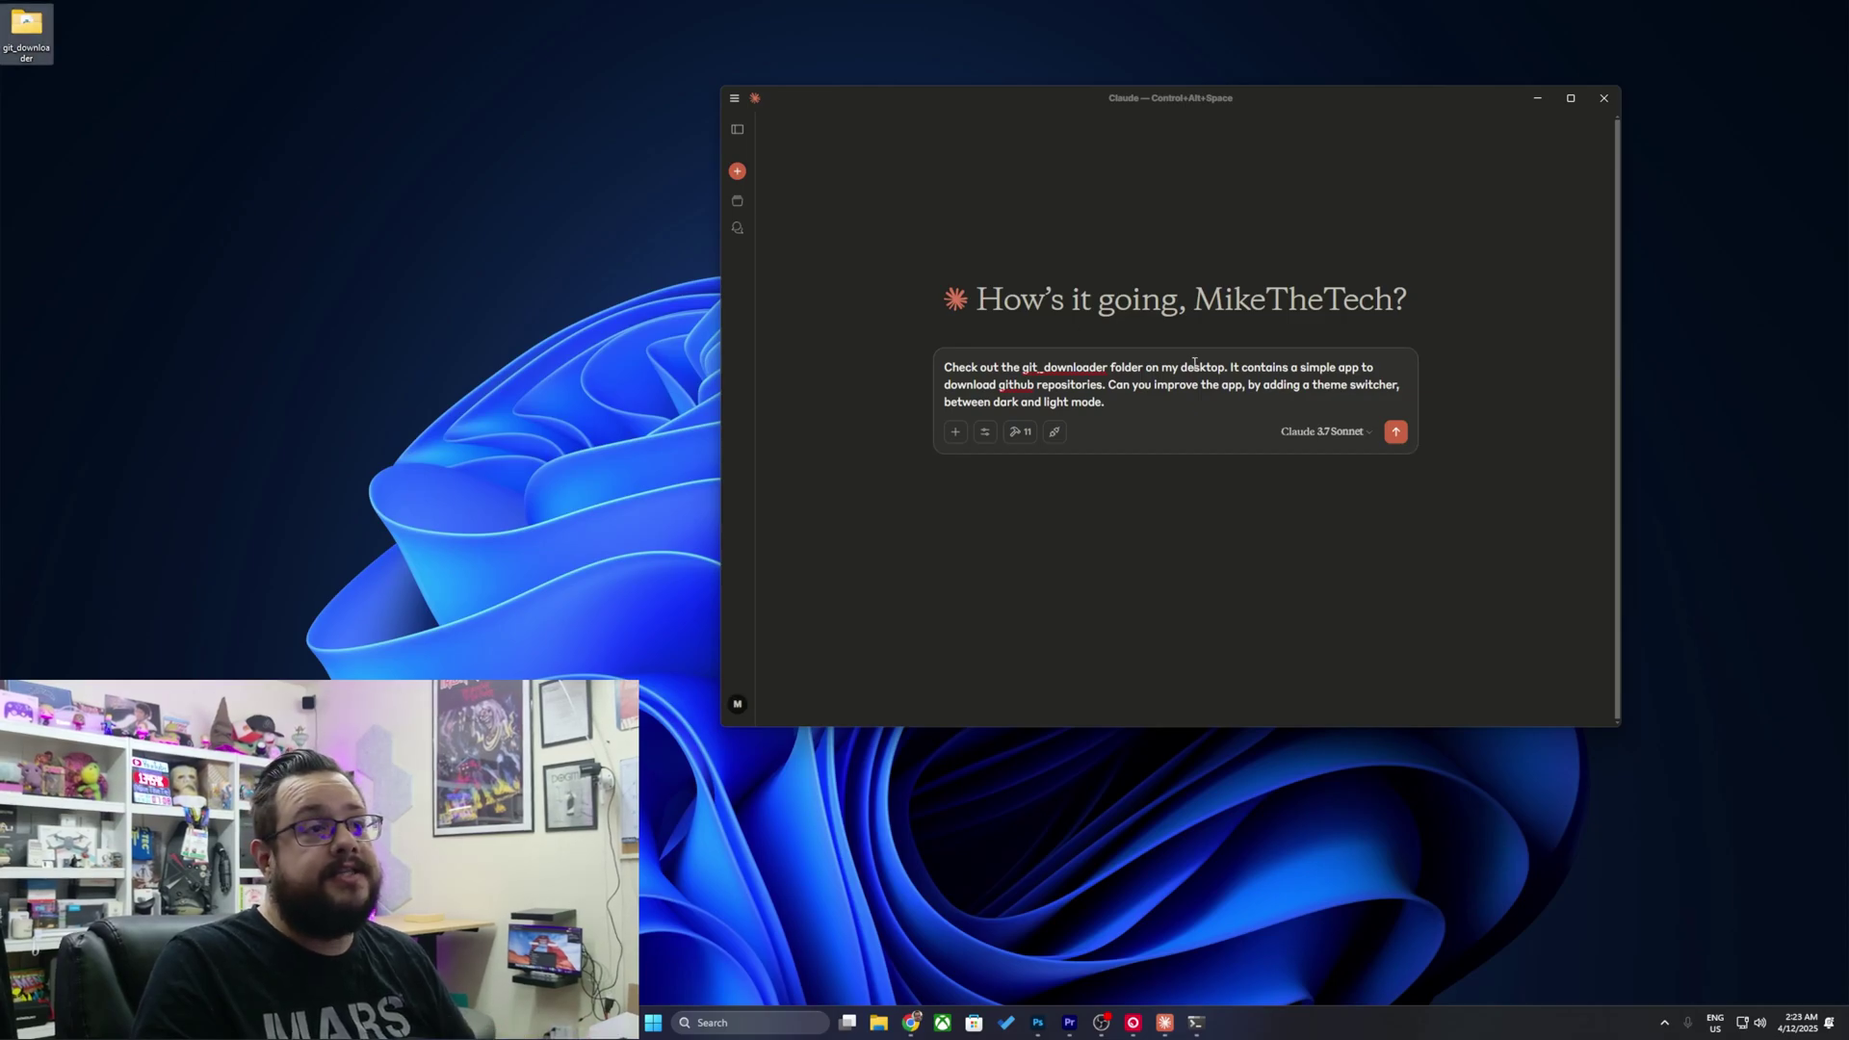
left_click(1395, 433)
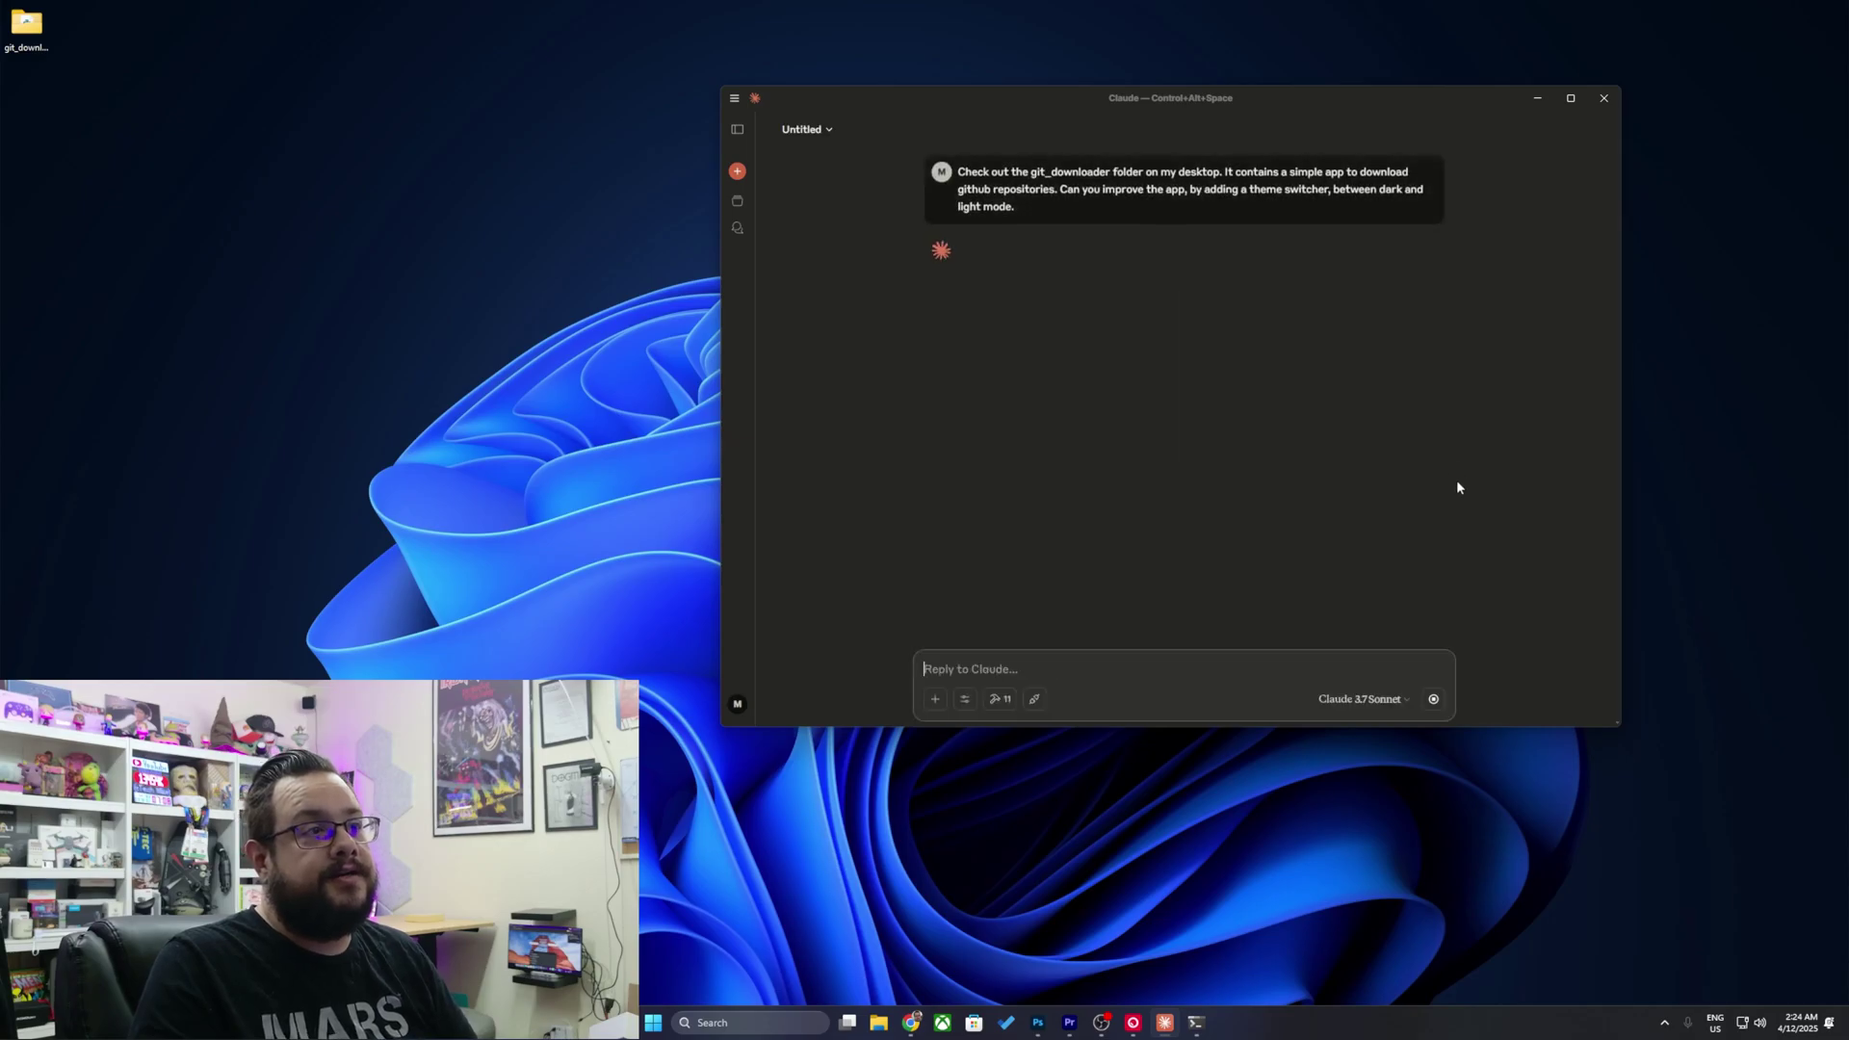
left_click(1084, 464)
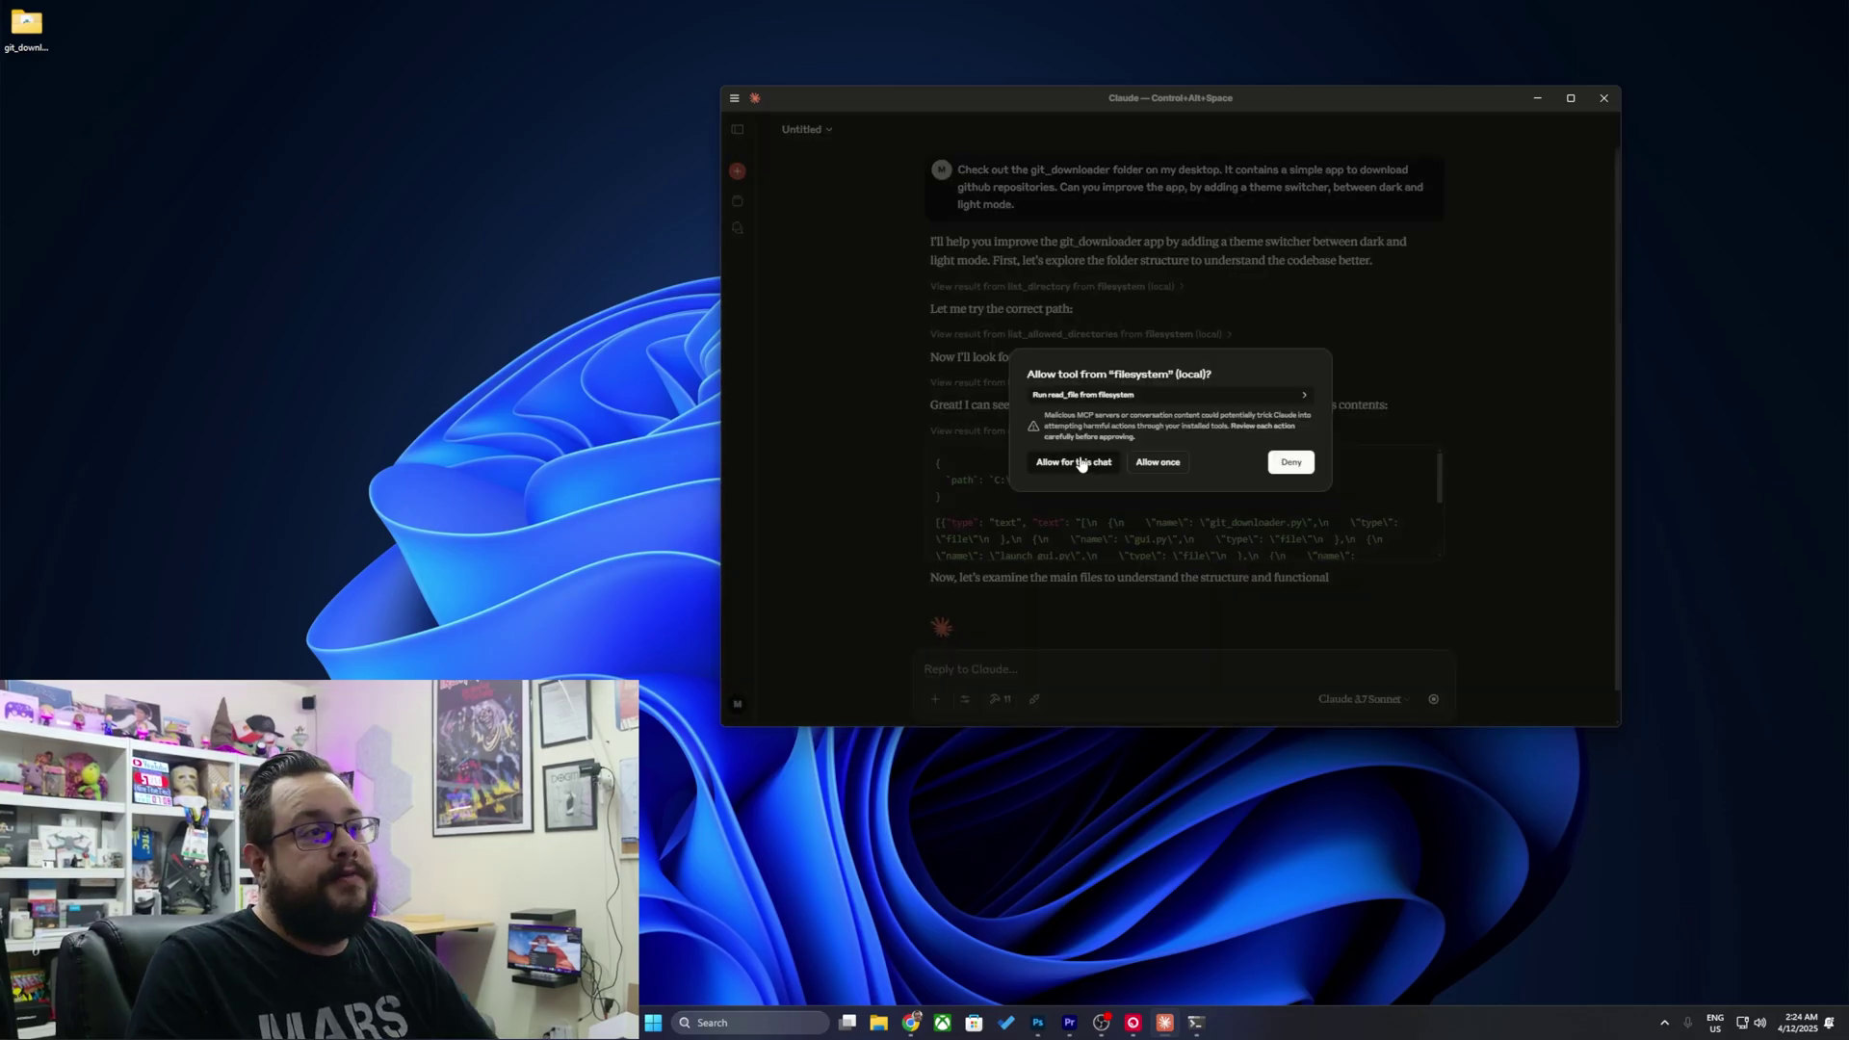
left_click(1081, 463)
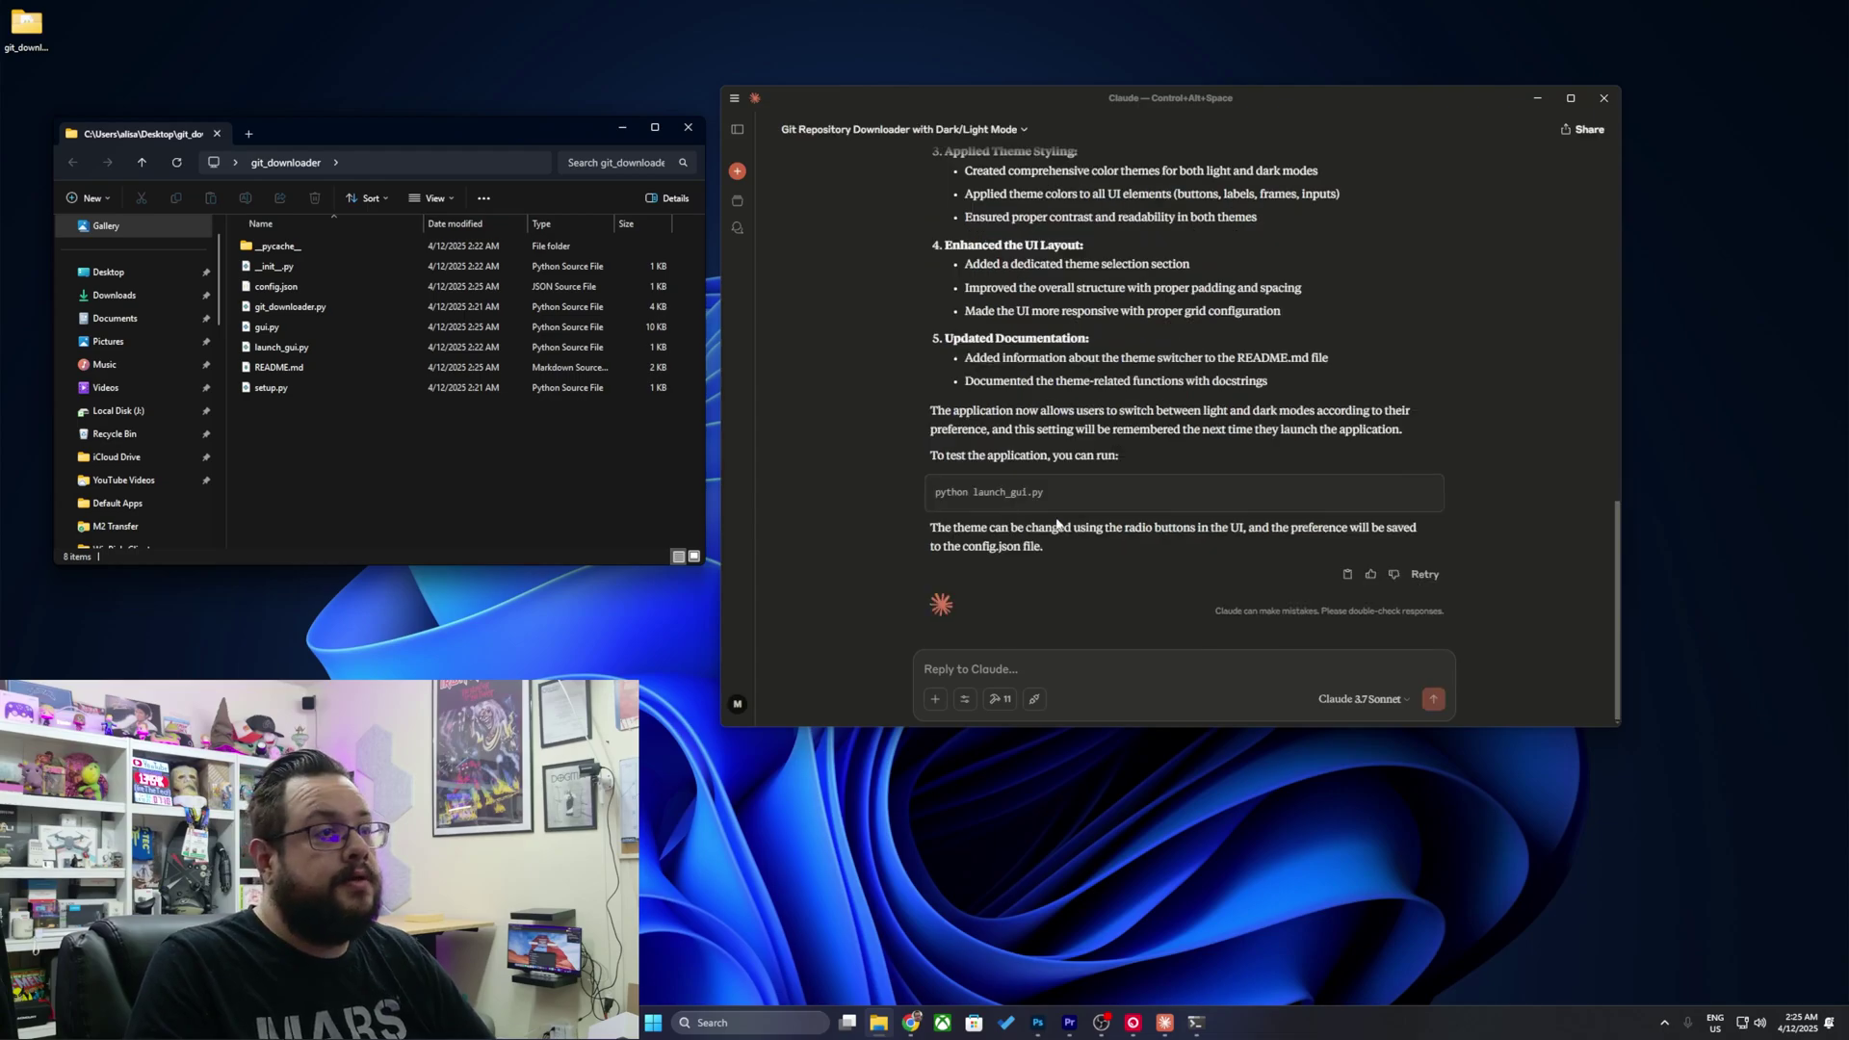
Open a terminal in the git_downloader folder and run python launch_gui.py.
right_click(459, 490)
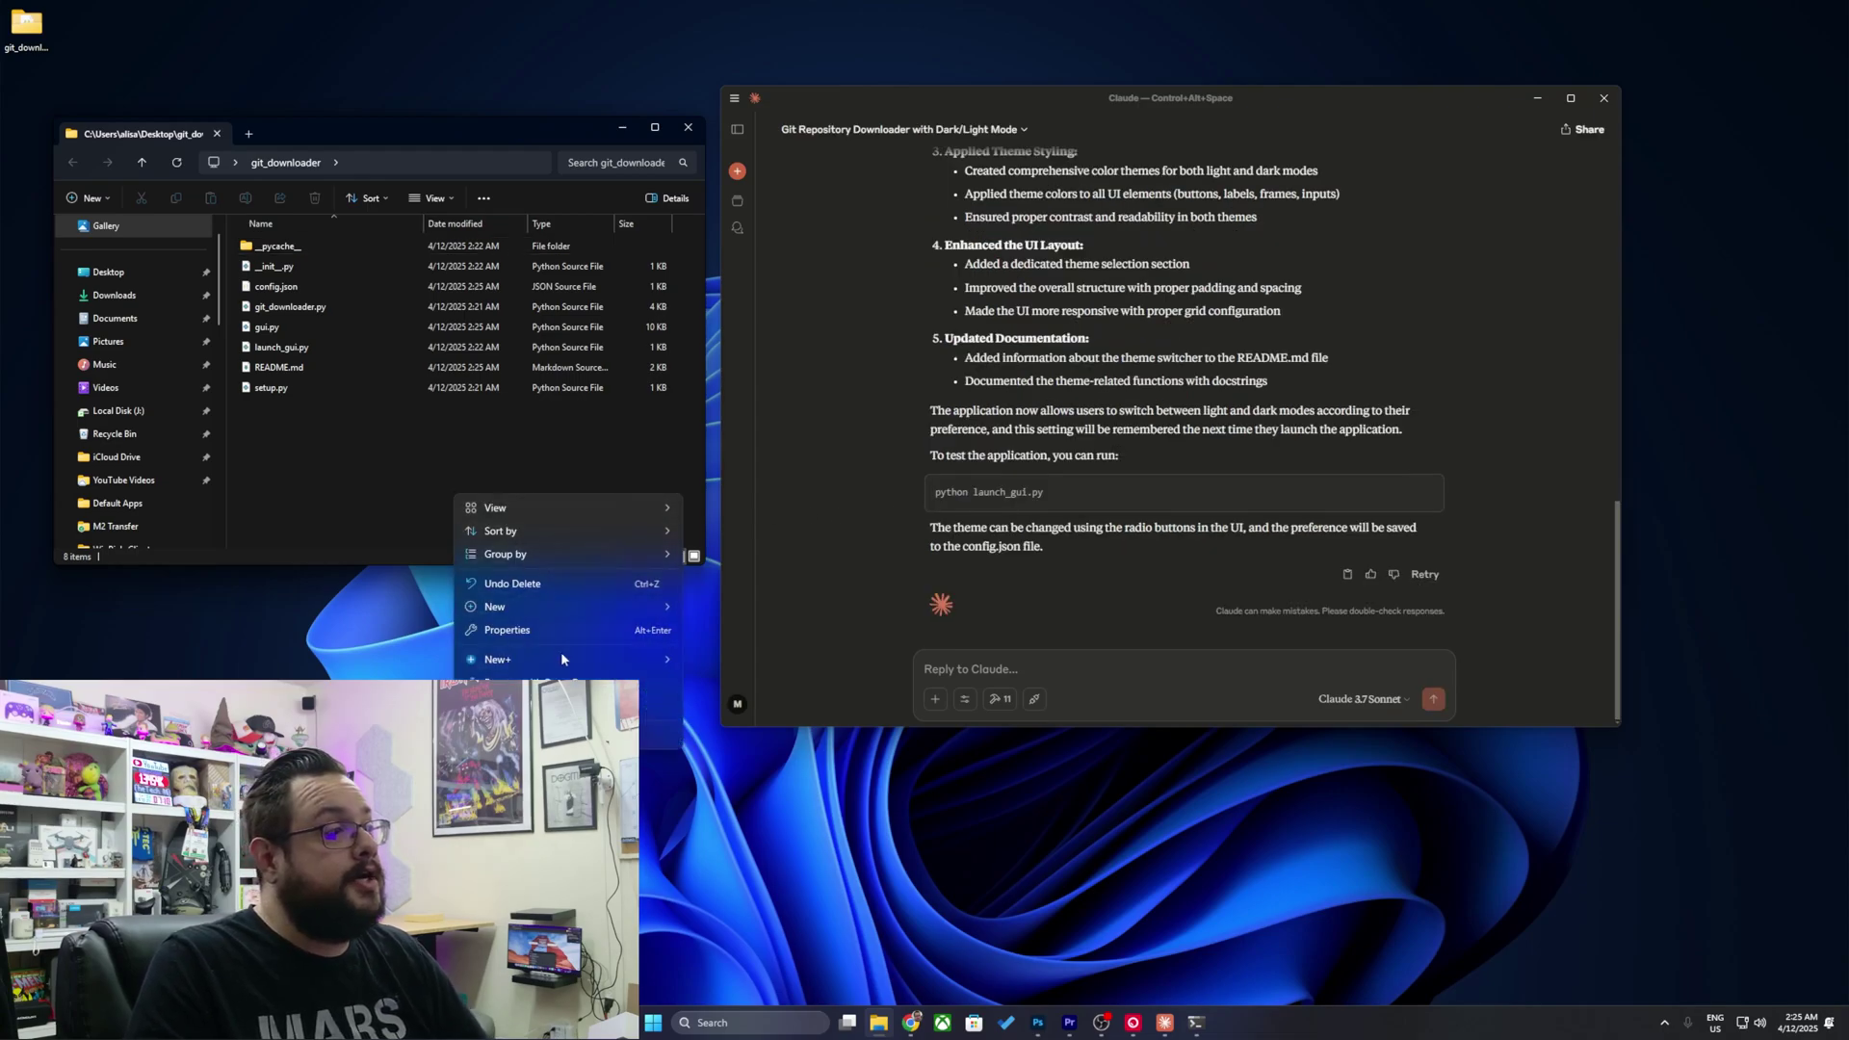
left_click(561, 651)
type("python launch_gui.py")
key("Return")
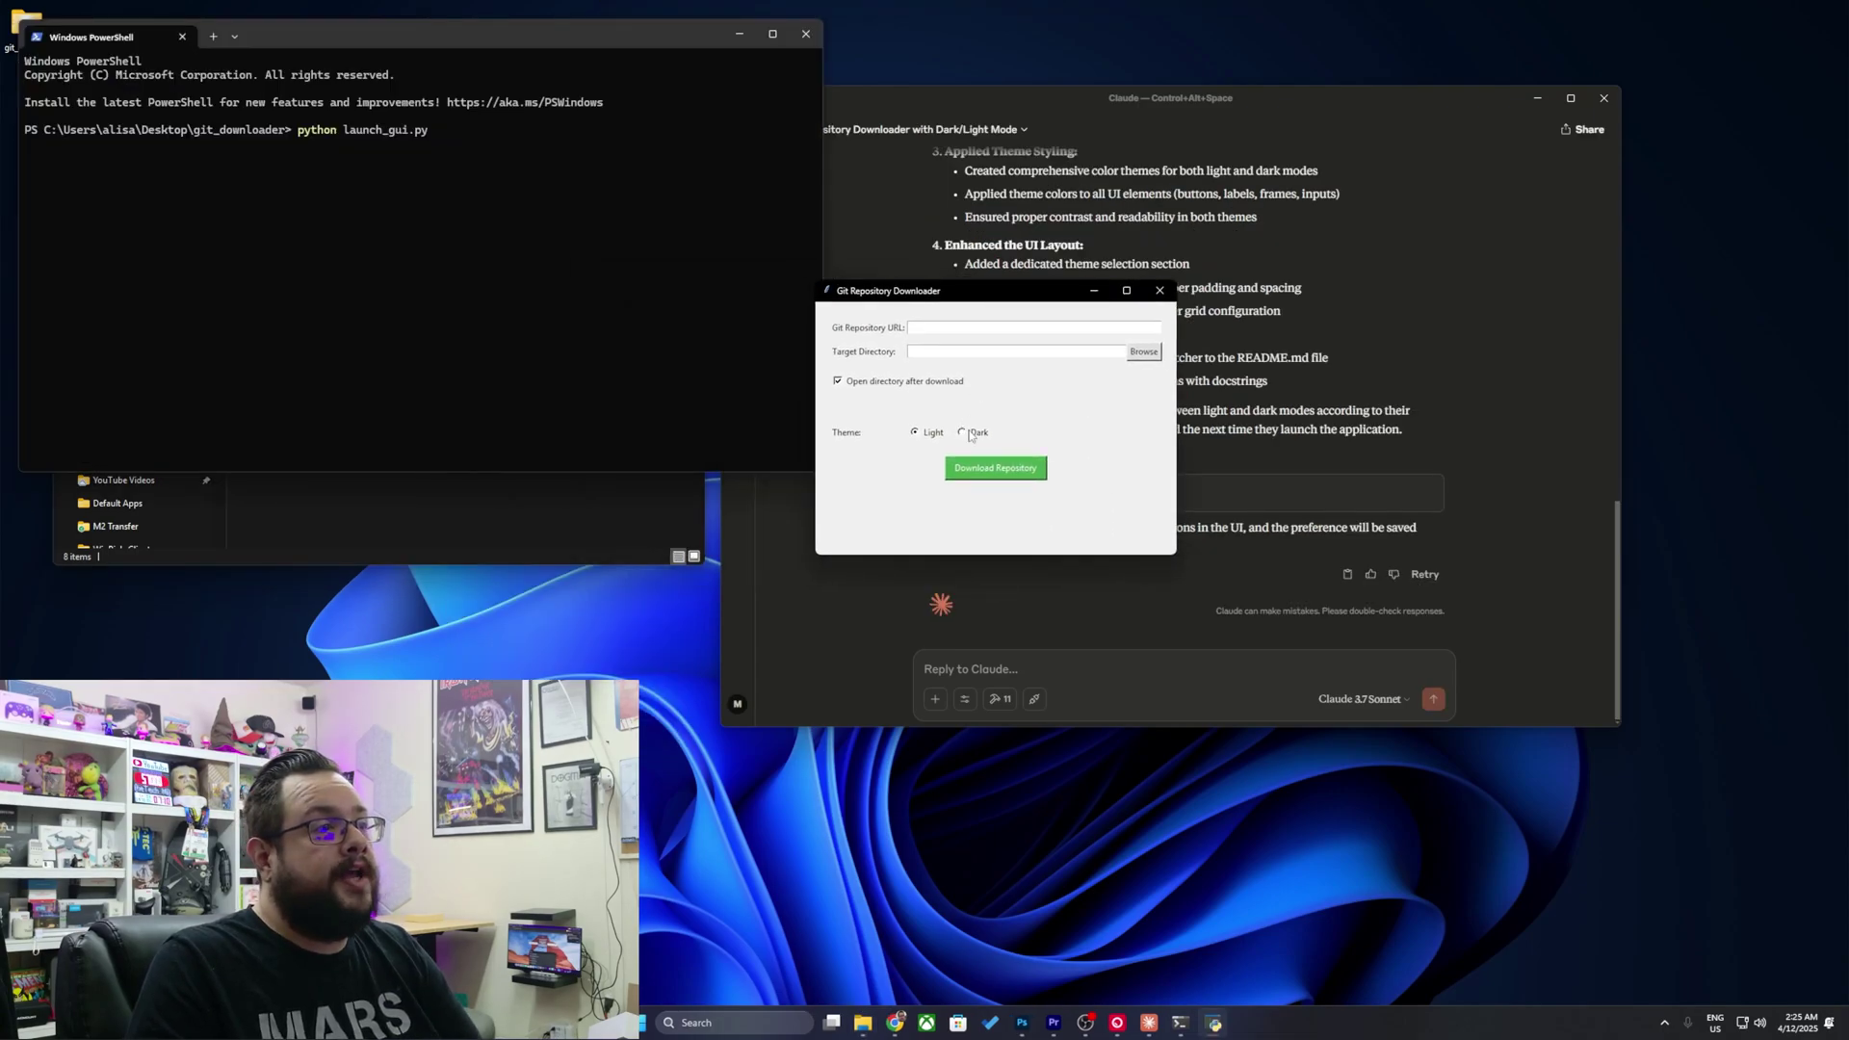
Test the downloader's theme switcher by selecting Dark, Light and Dark again, and close the app and the terminal.
left_click(962, 432)
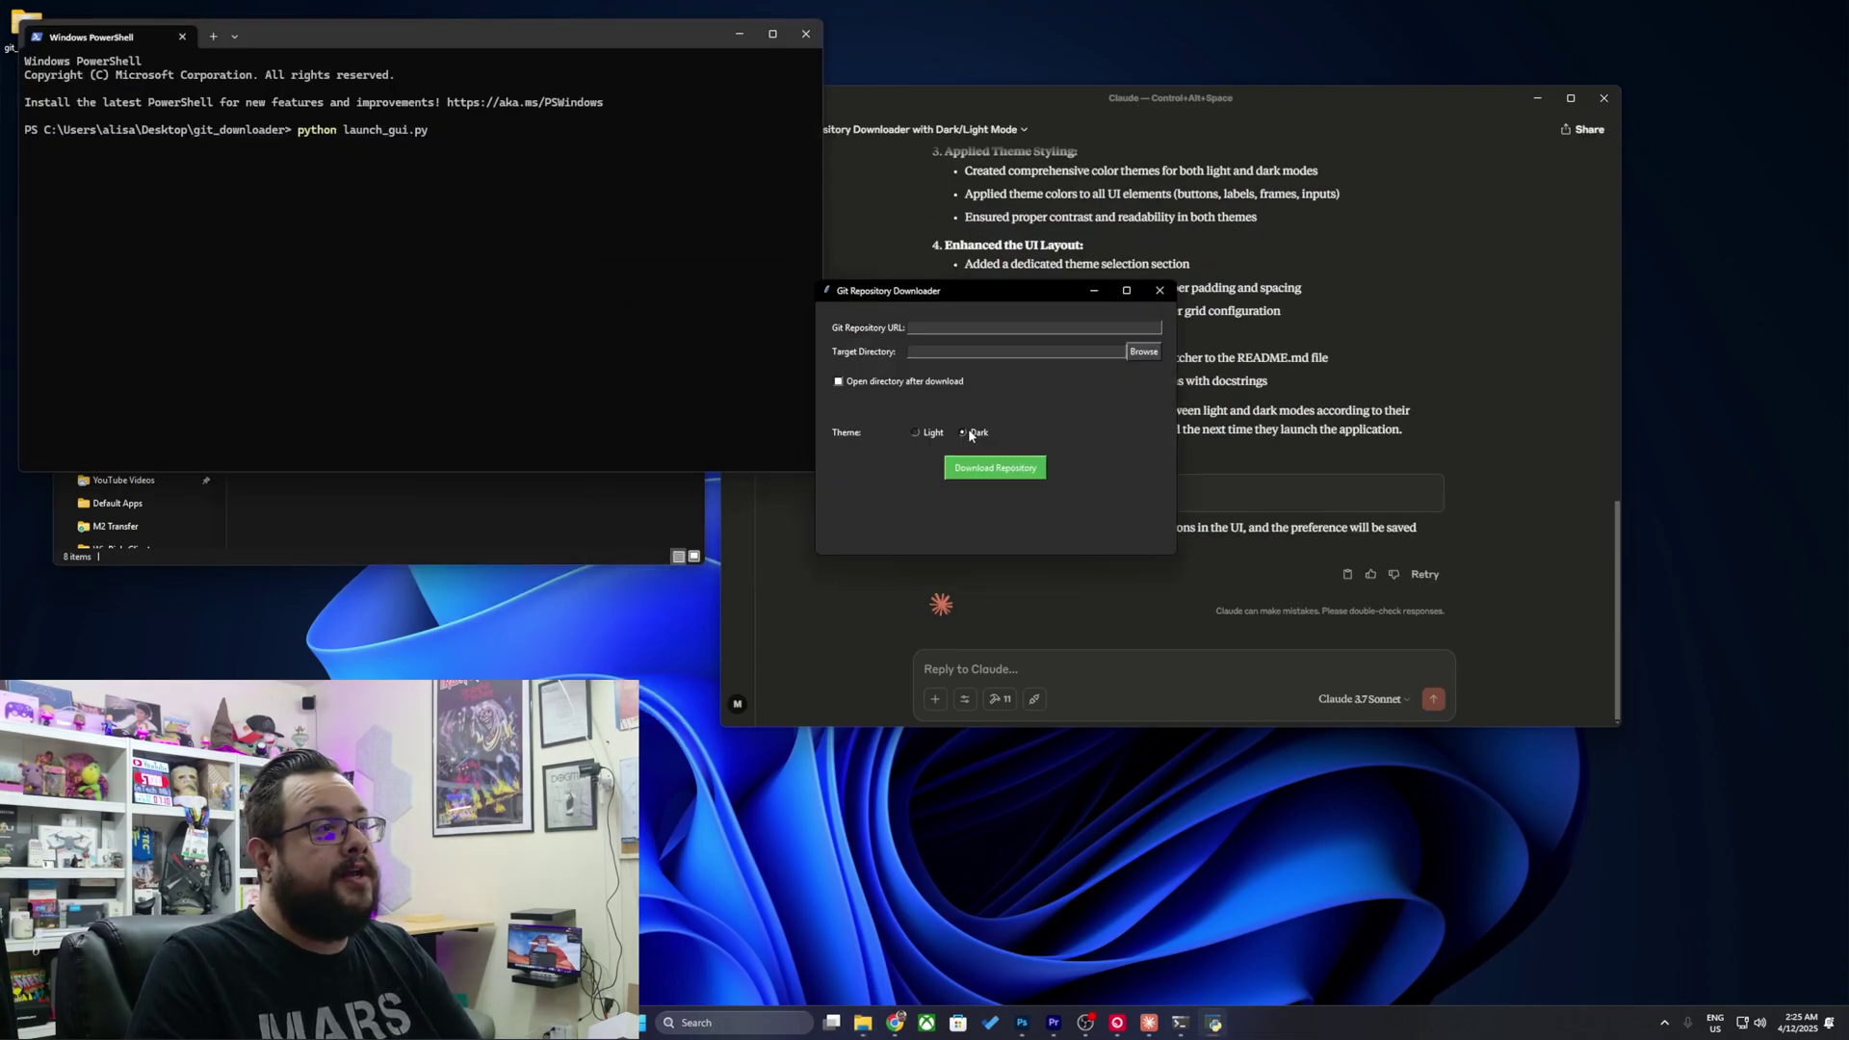
left_click(934, 432)
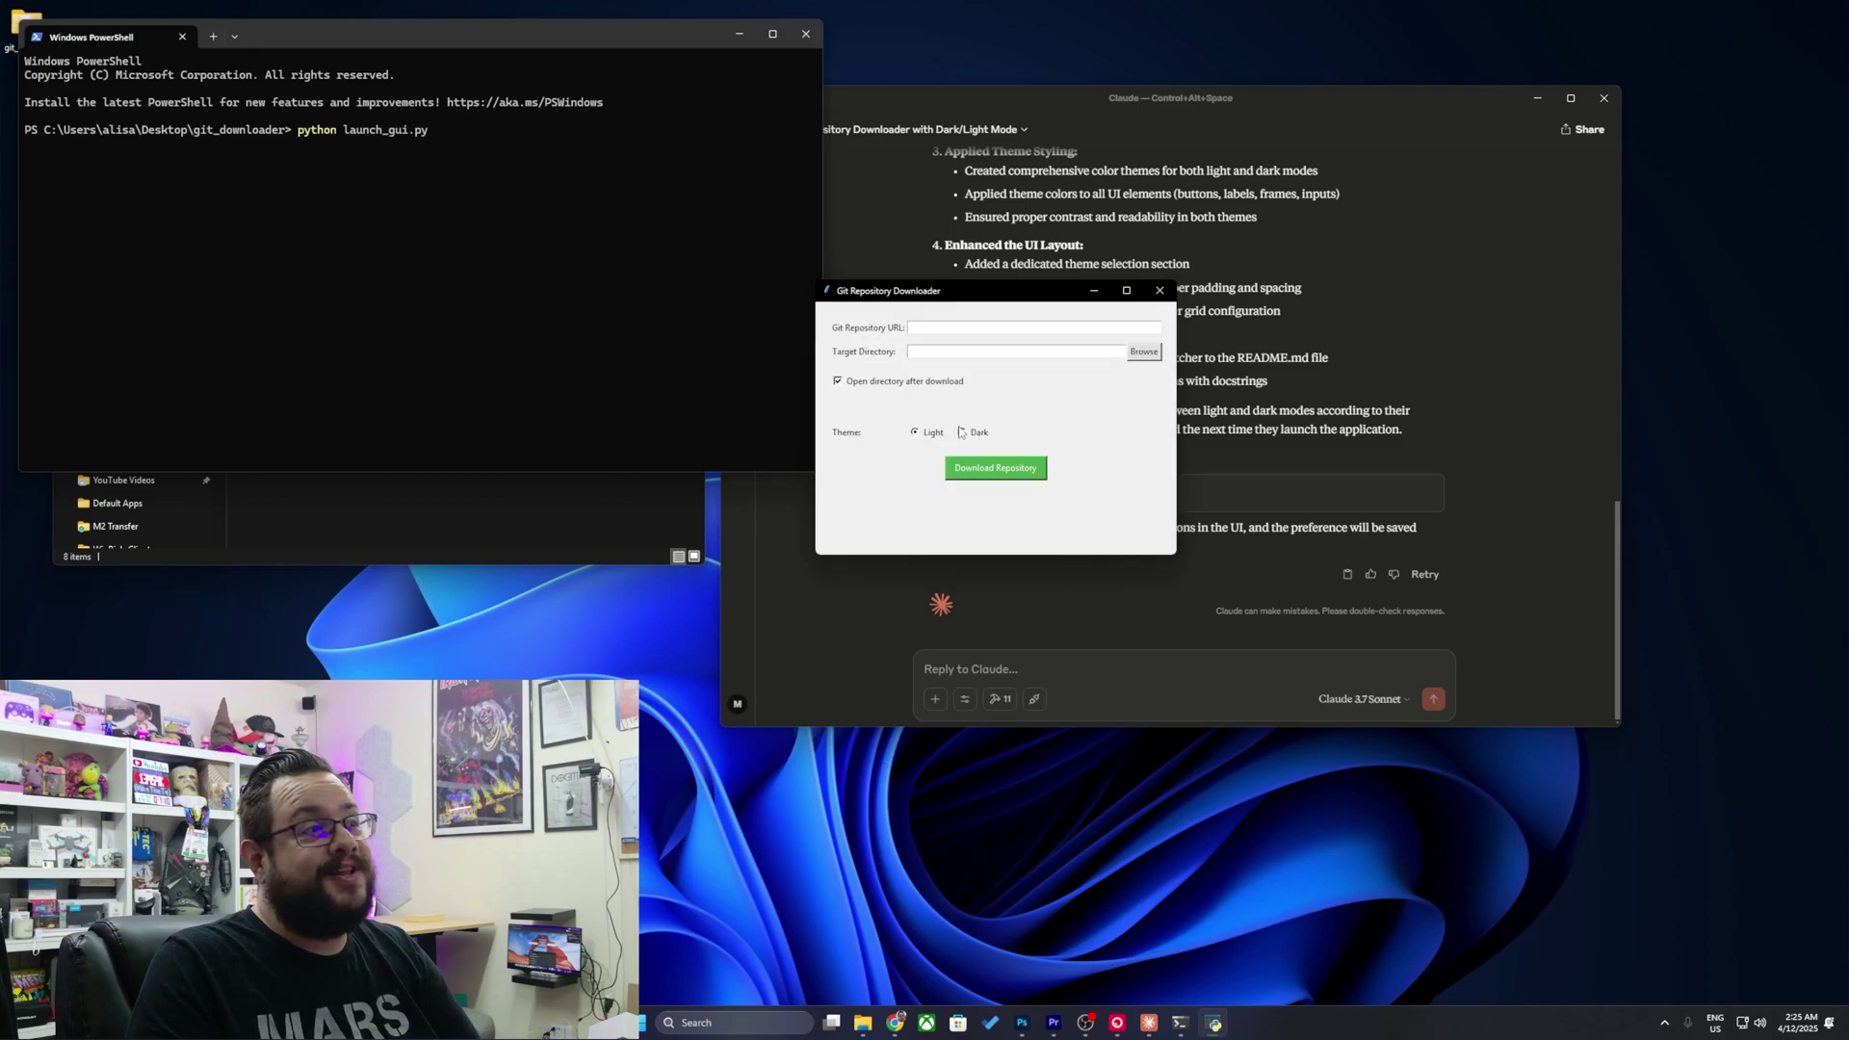
left_click(962, 433)
left_click(1159, 290)
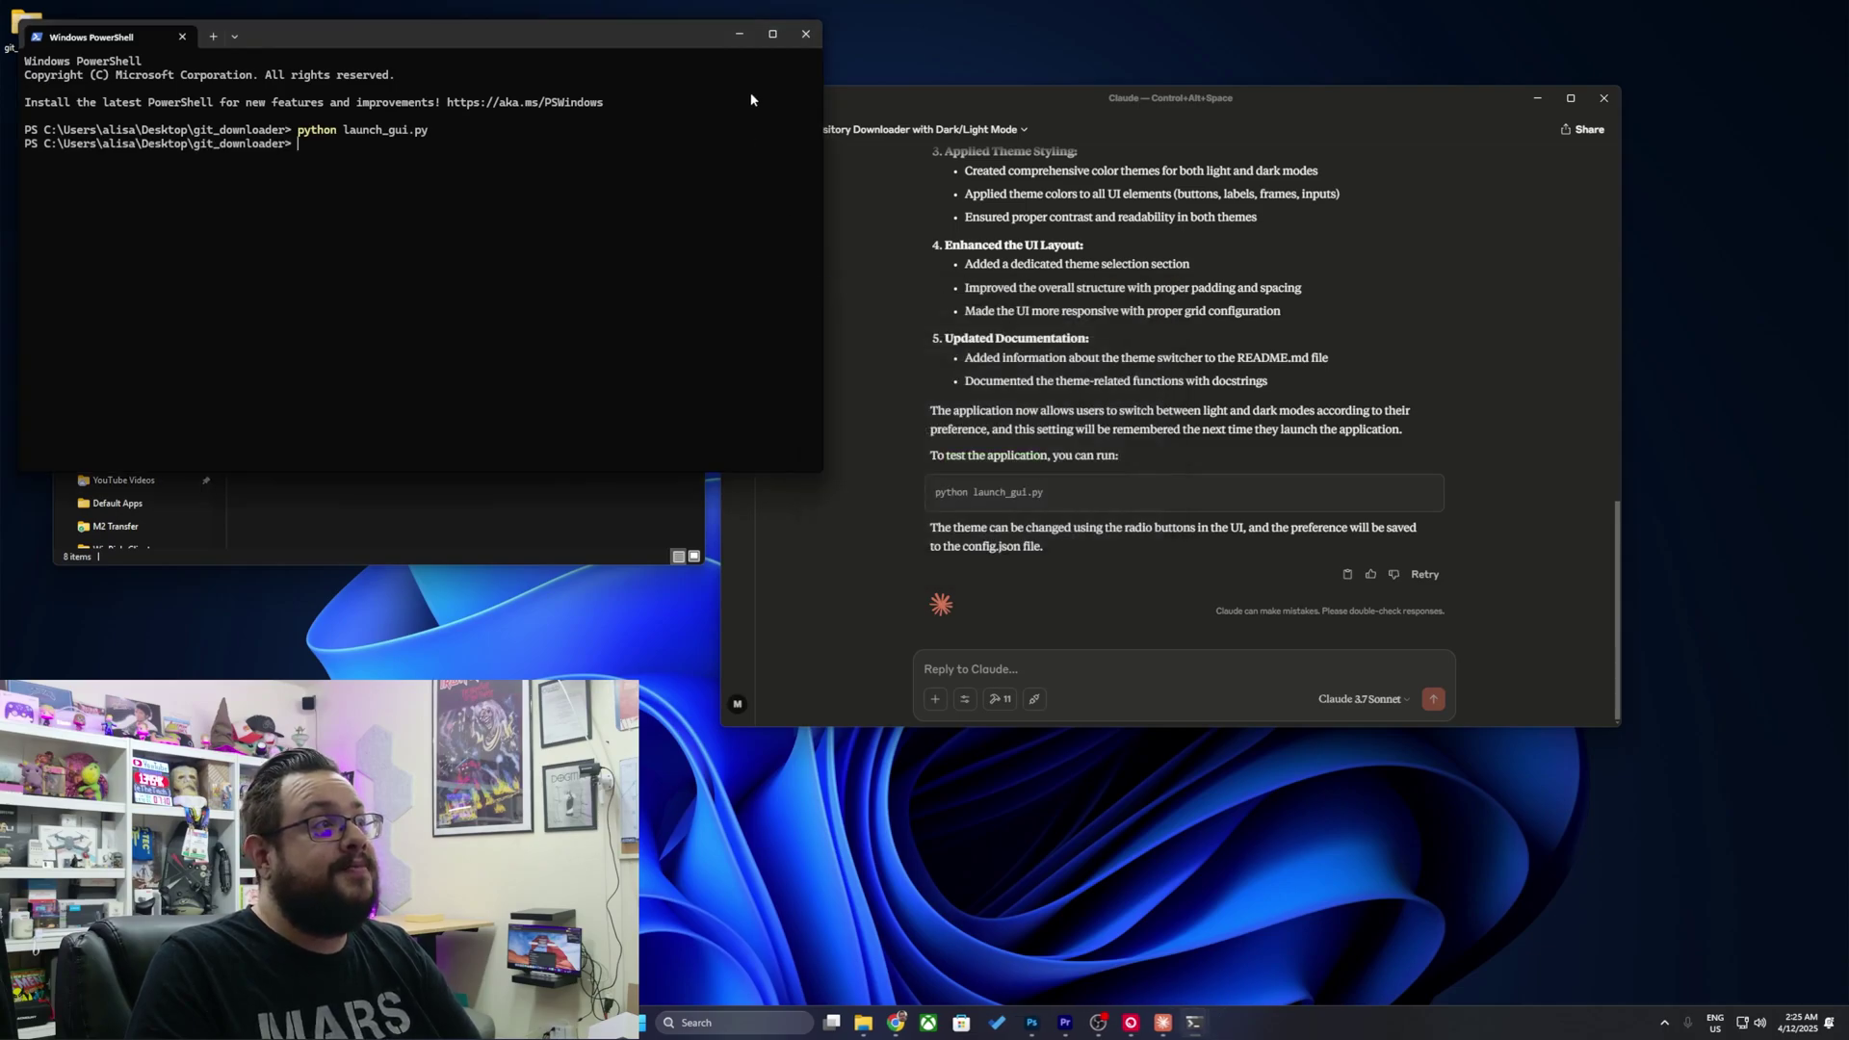
left_click(806, 34)
Ask Claude to organize the project into a more easy to follow folder hierarchy, and allow the filesystem create_directory tool for this chat.
left_click(1025, 656)
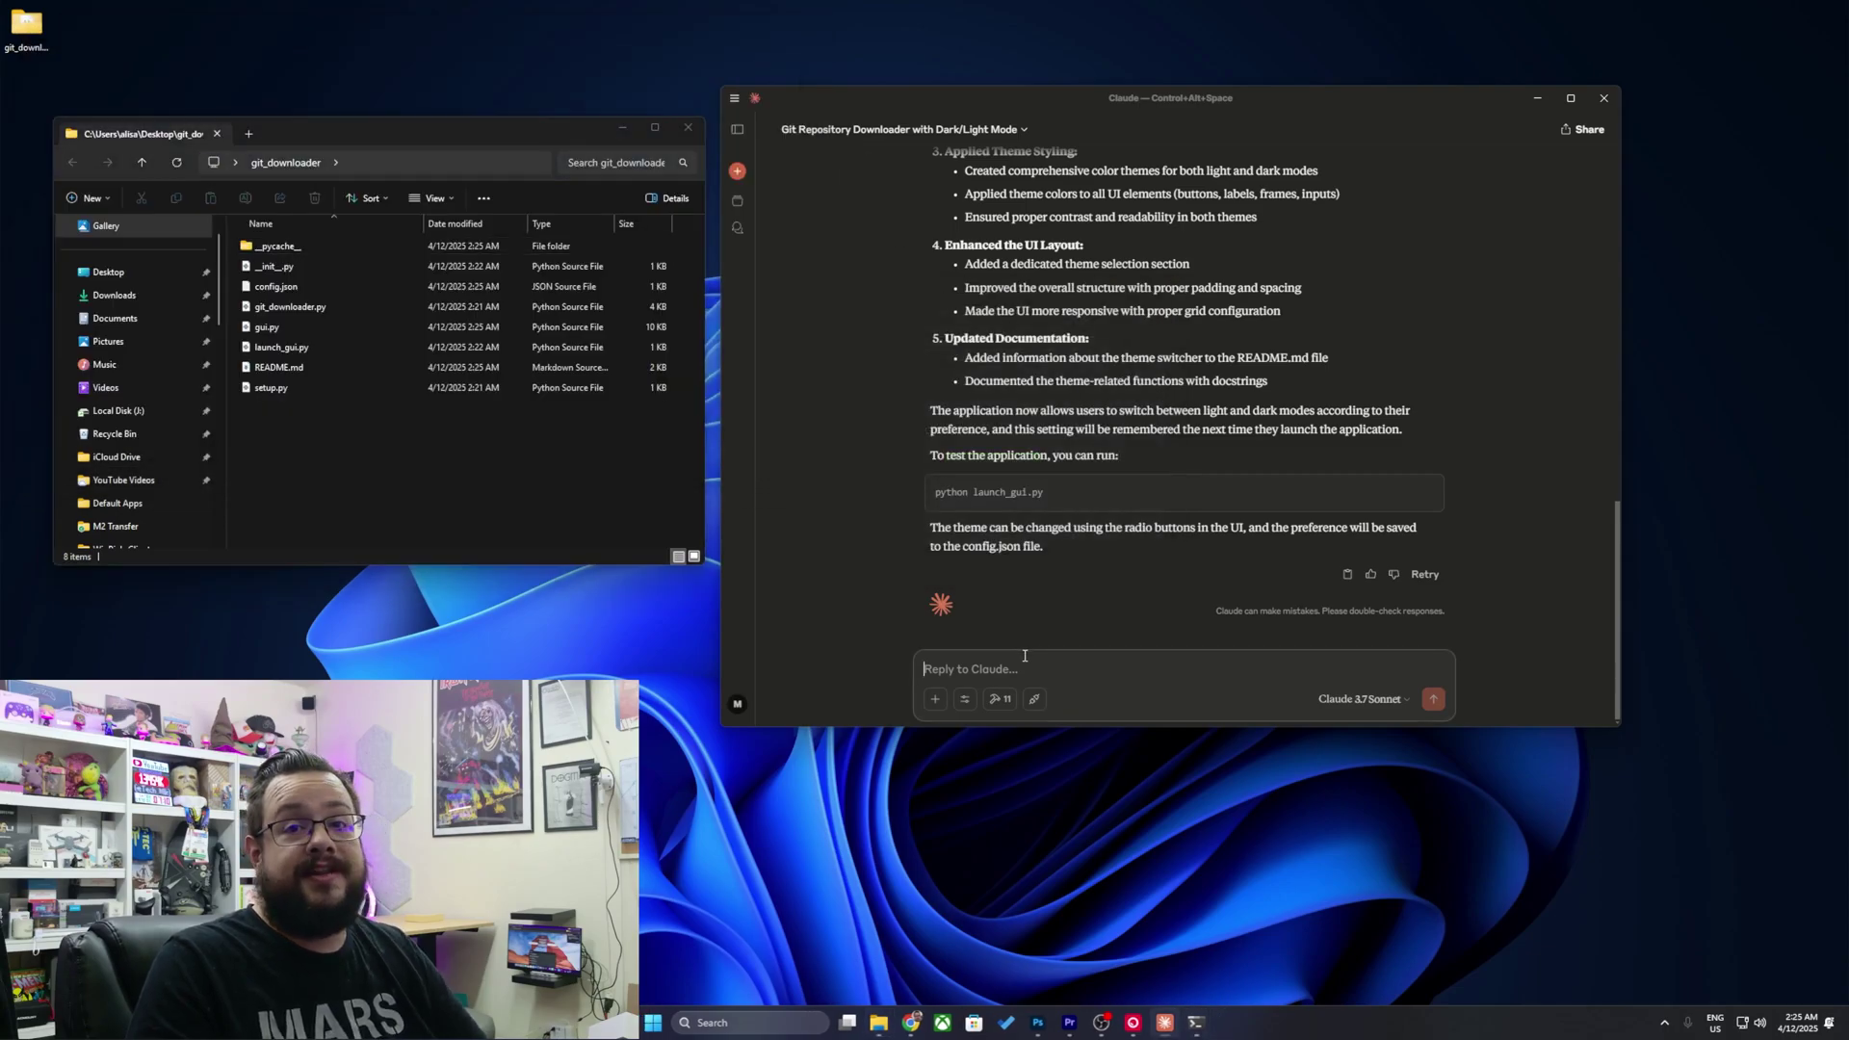
type("Can you organize the project so it has a more easy to follow folder hierarchy?")
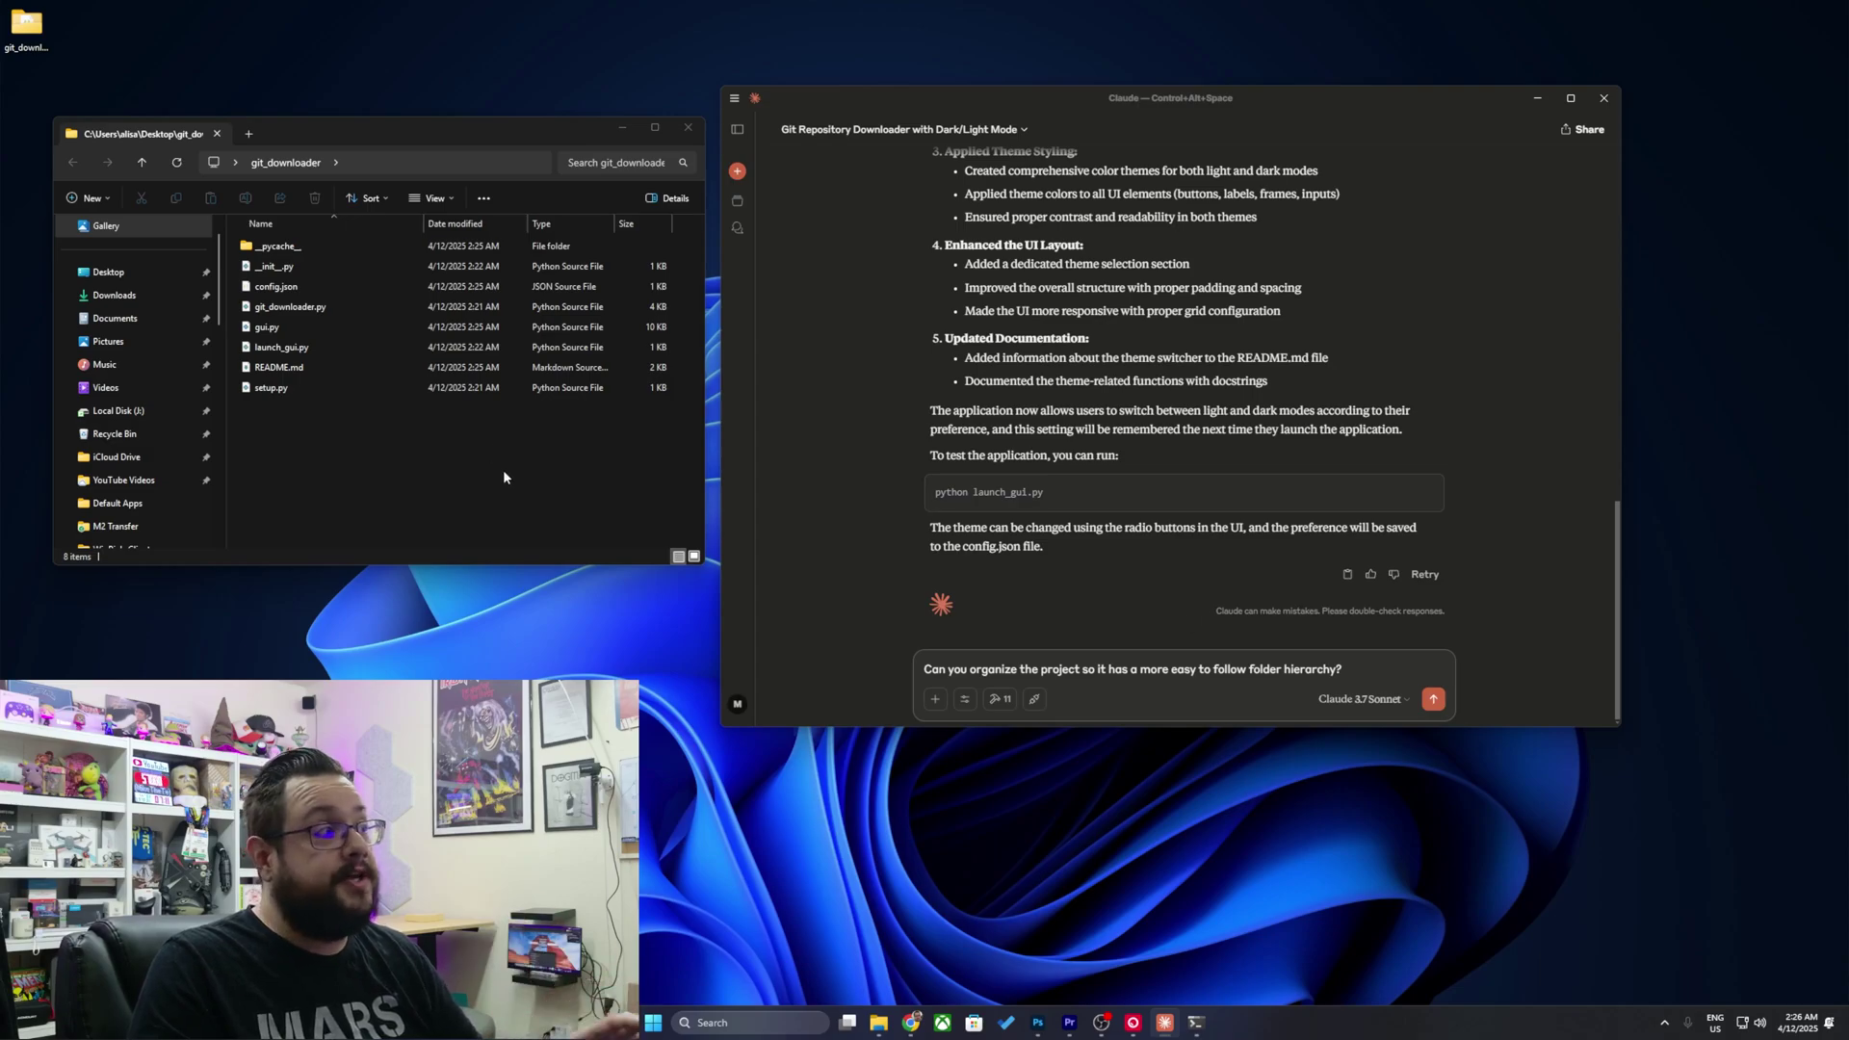
left_click(1433, 697)
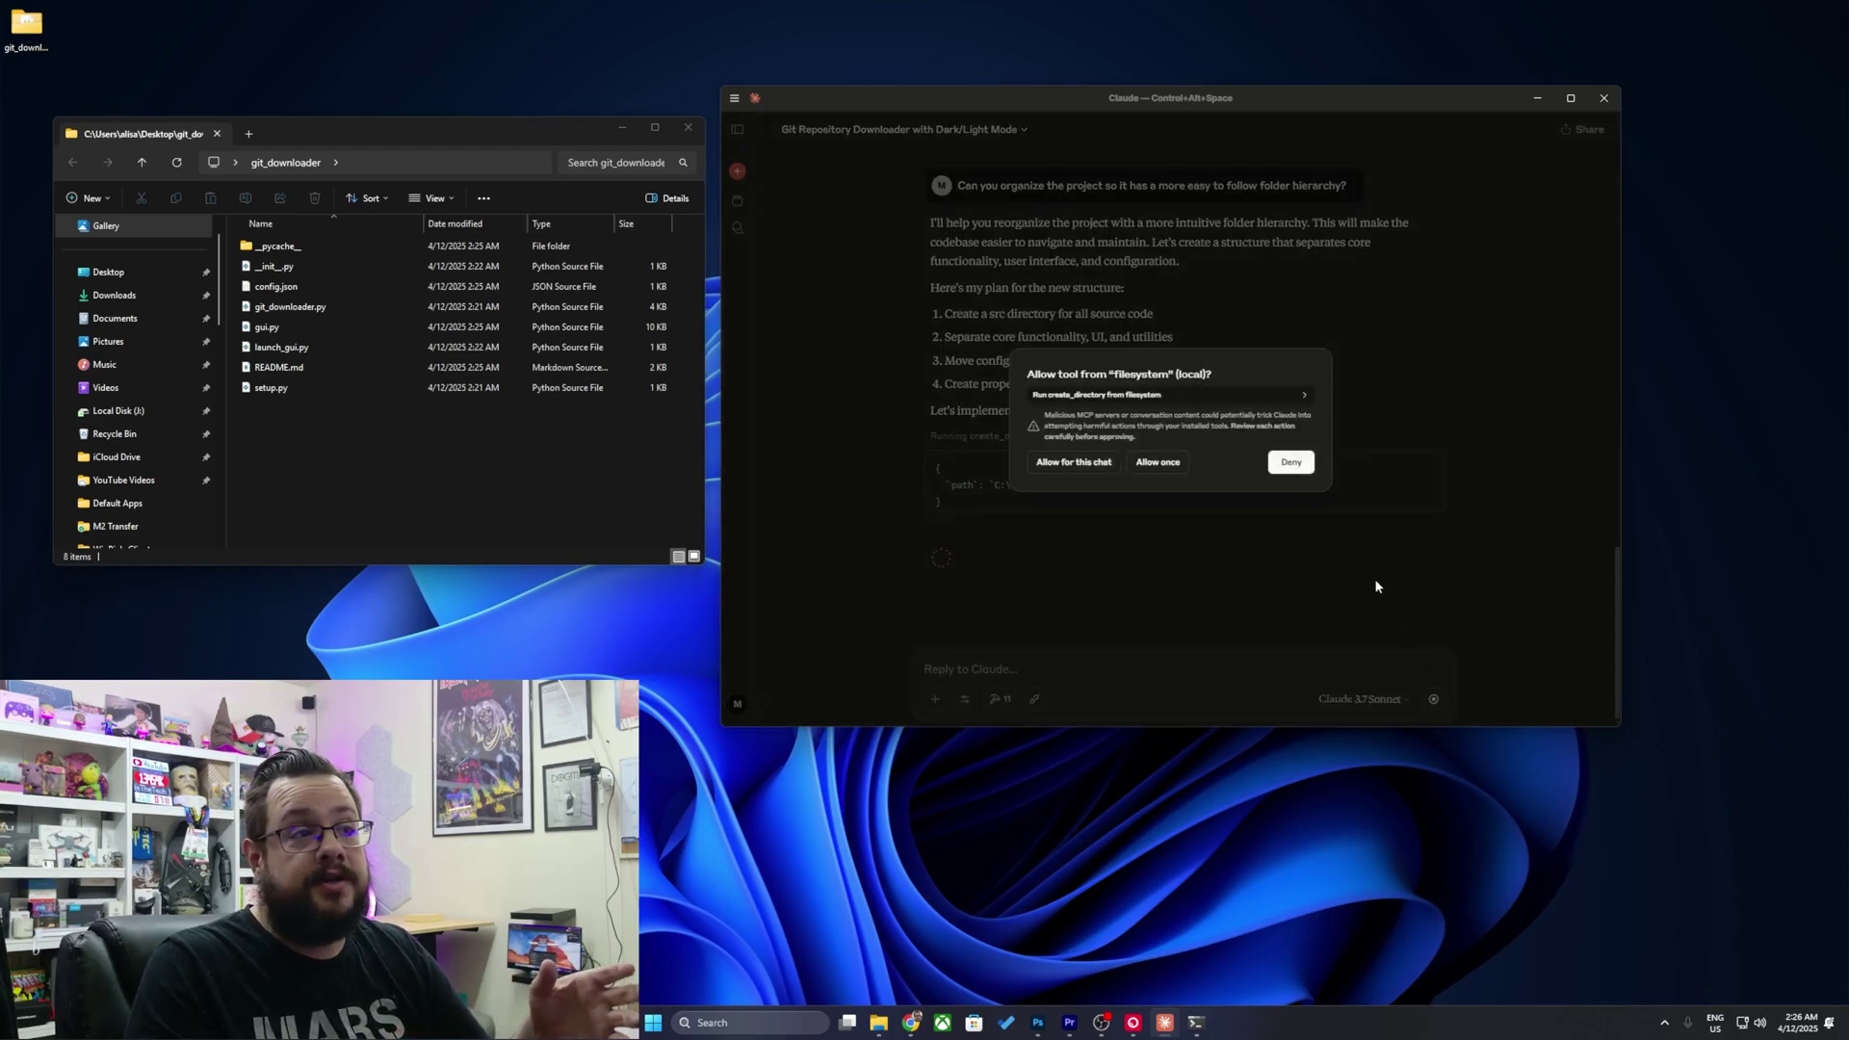
left_click(1073, 470)
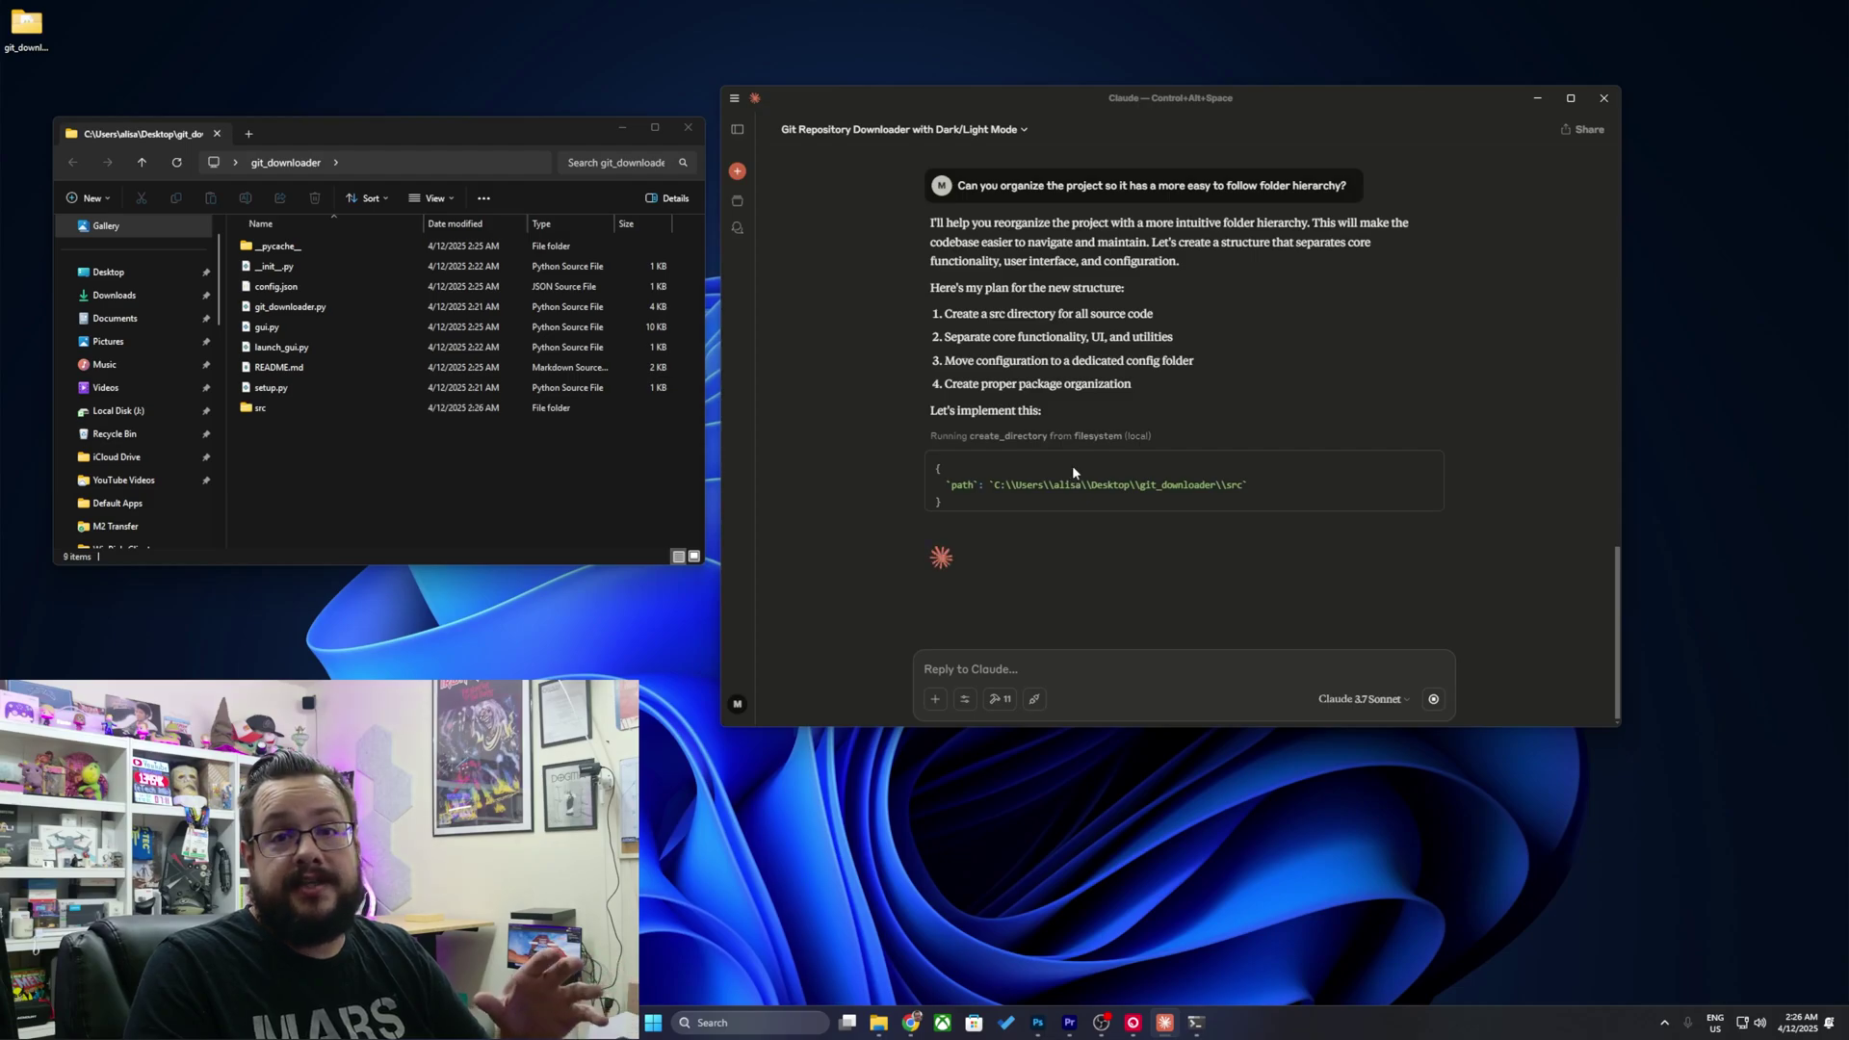